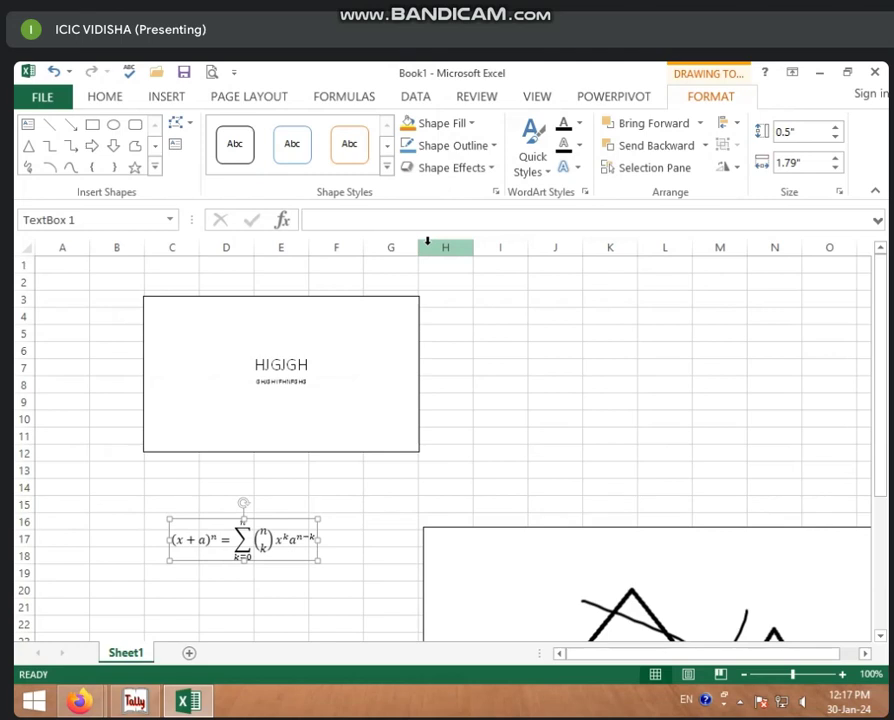
Browse the equation gallery and Symbol dialog, closing it without inserting anything
click(164, 98)
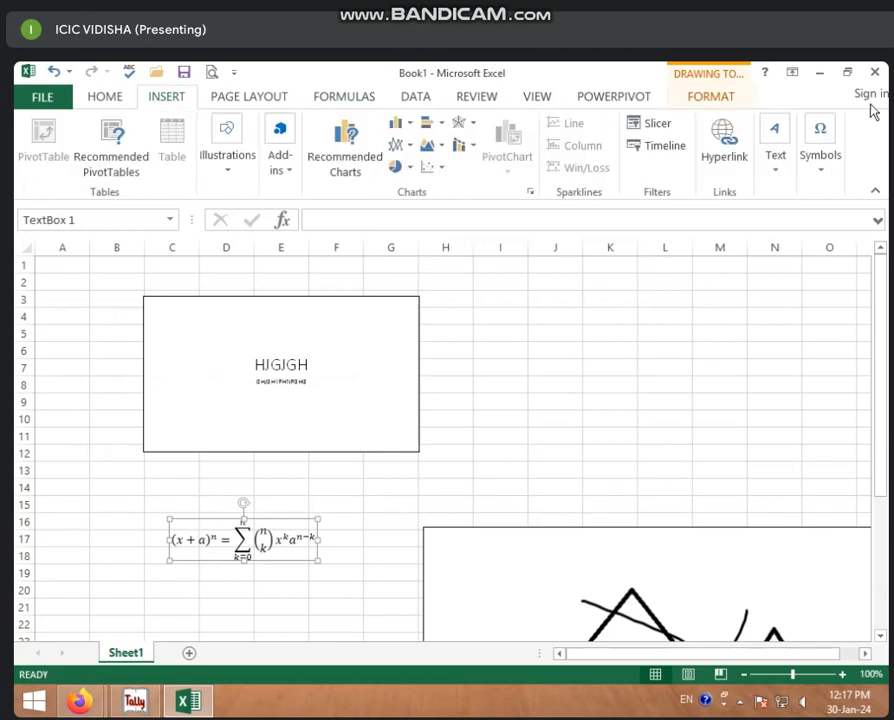
click(822, 168)
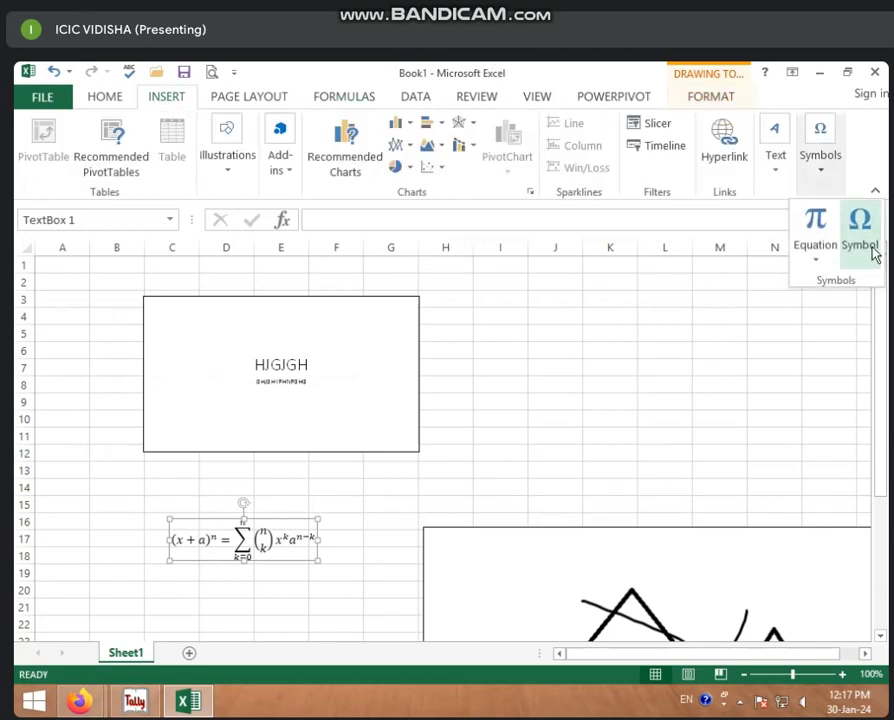
click(816, 260)
scroll(727, 545, down, 5)
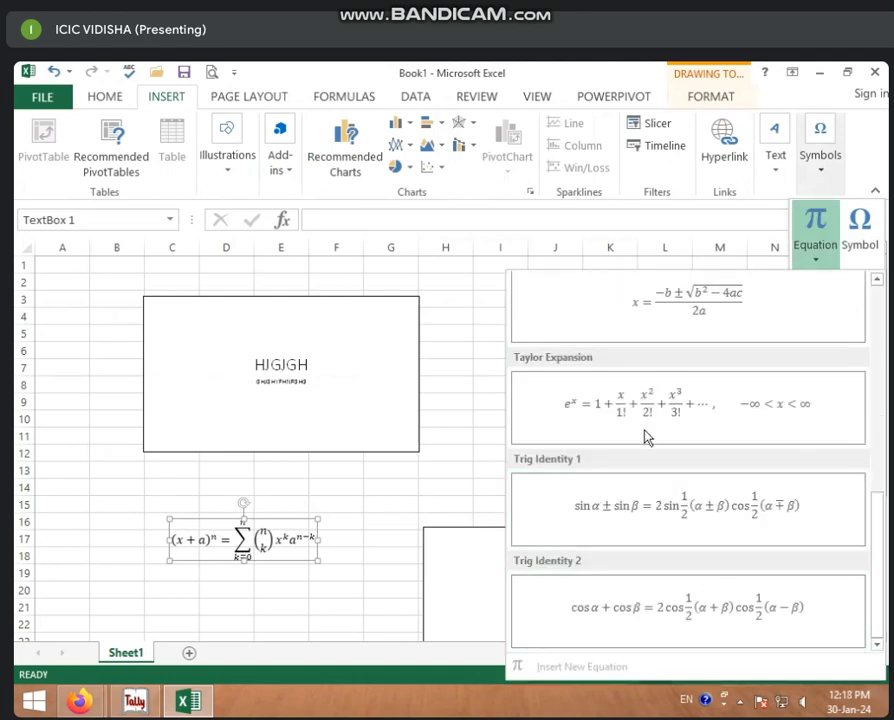
click(855, 258)
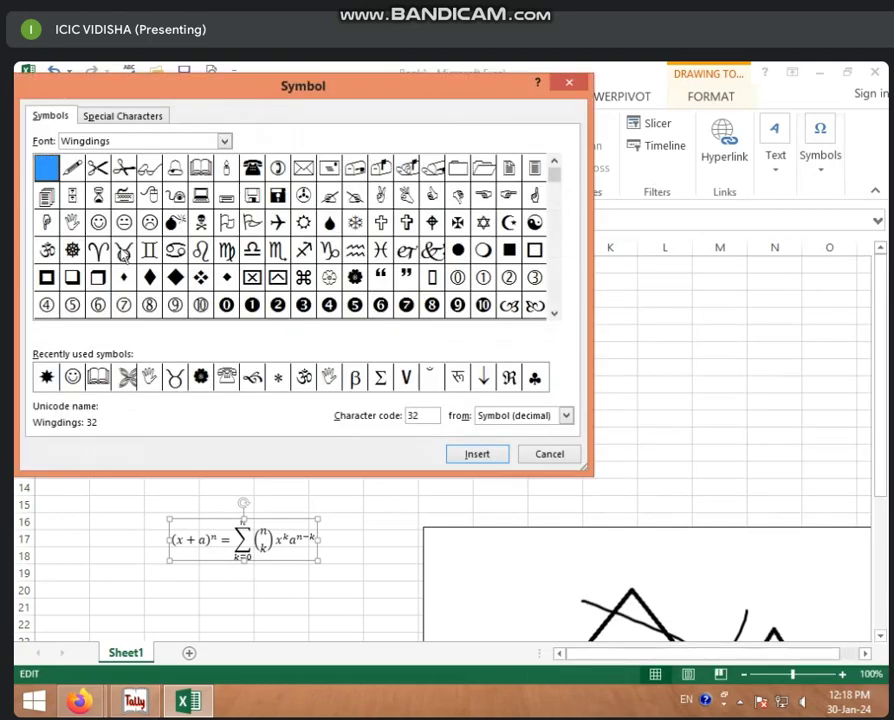
click(123, 250)
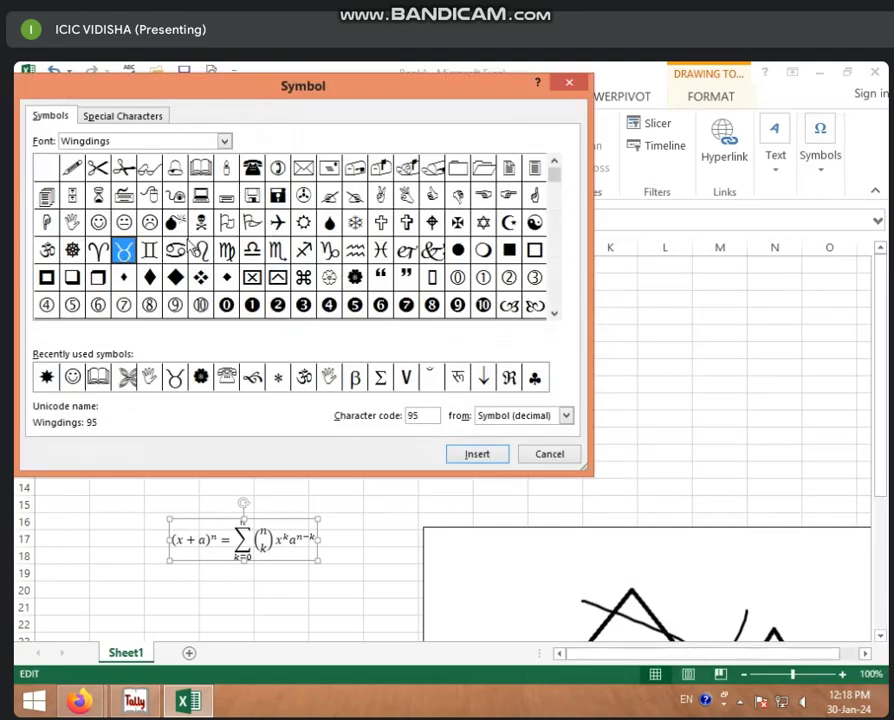
click(149, 224)
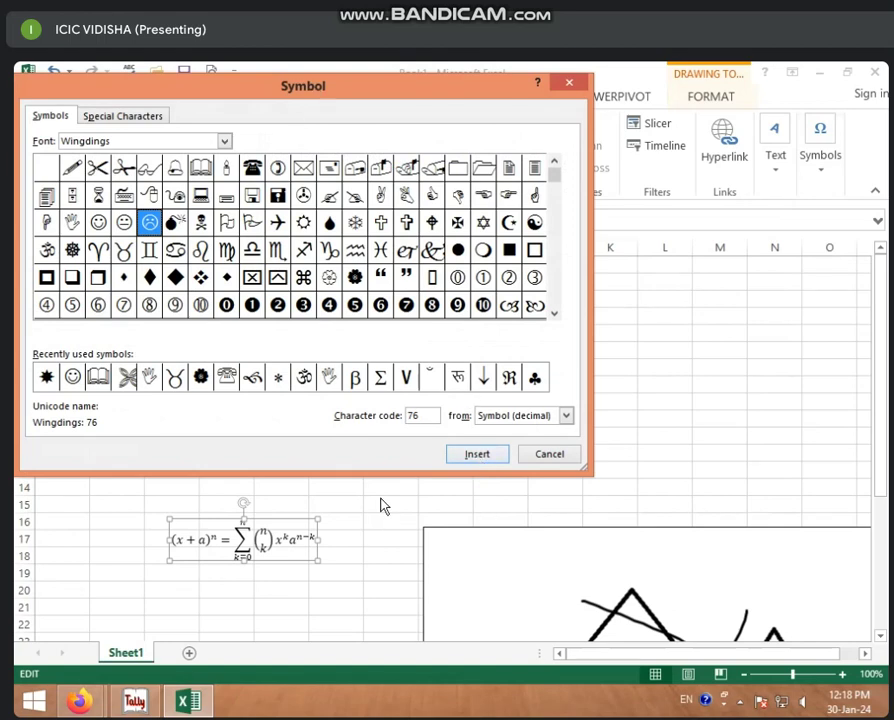
click(555, 456)
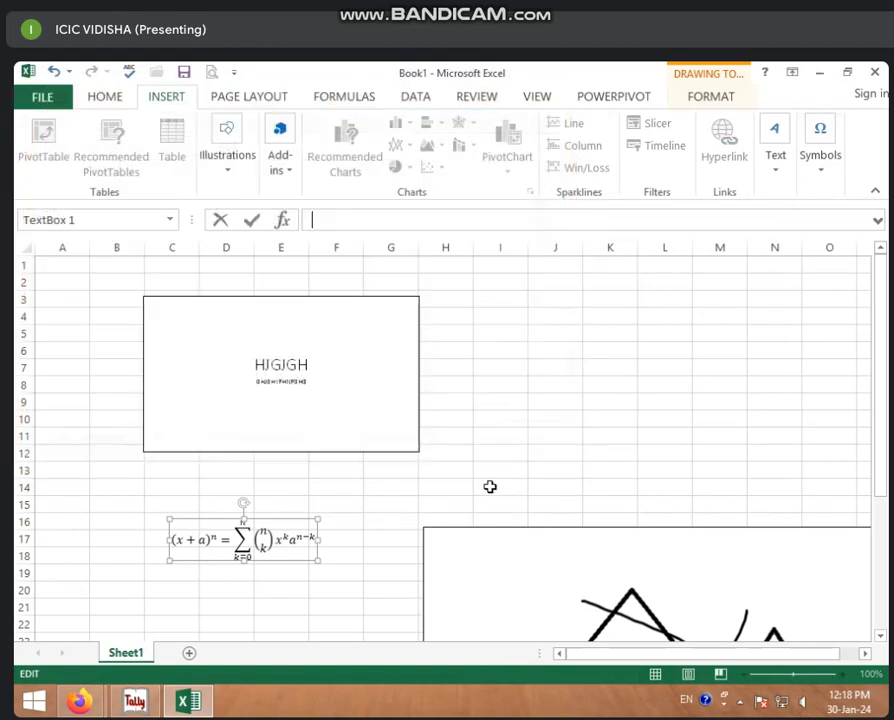
Insert the flower-shaped Wingdings symbol into cell J10
click(500, 488)
click(549, 421)
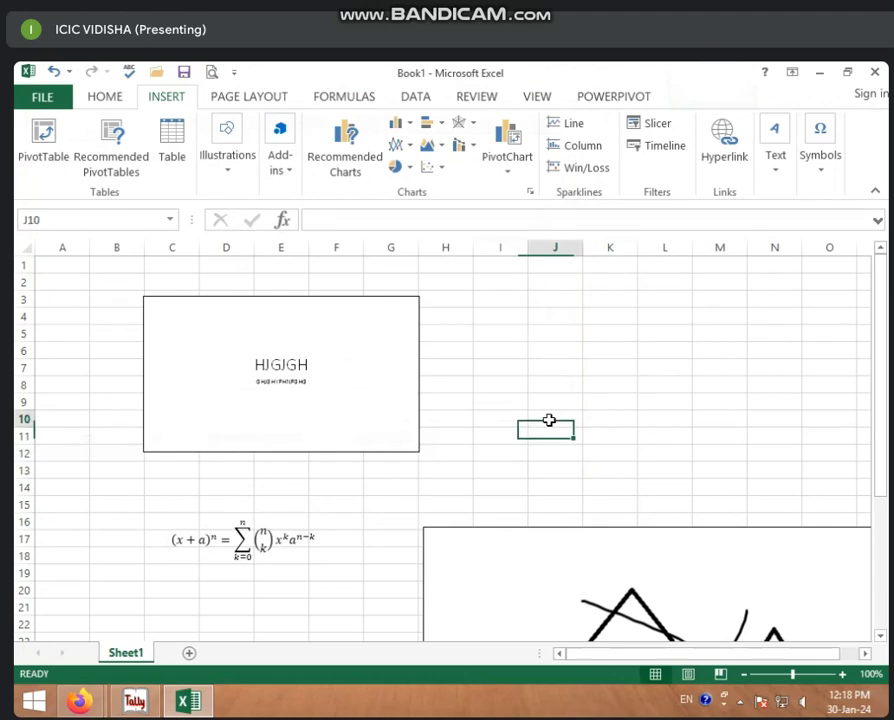
click(819, 160)
click(854, 240)
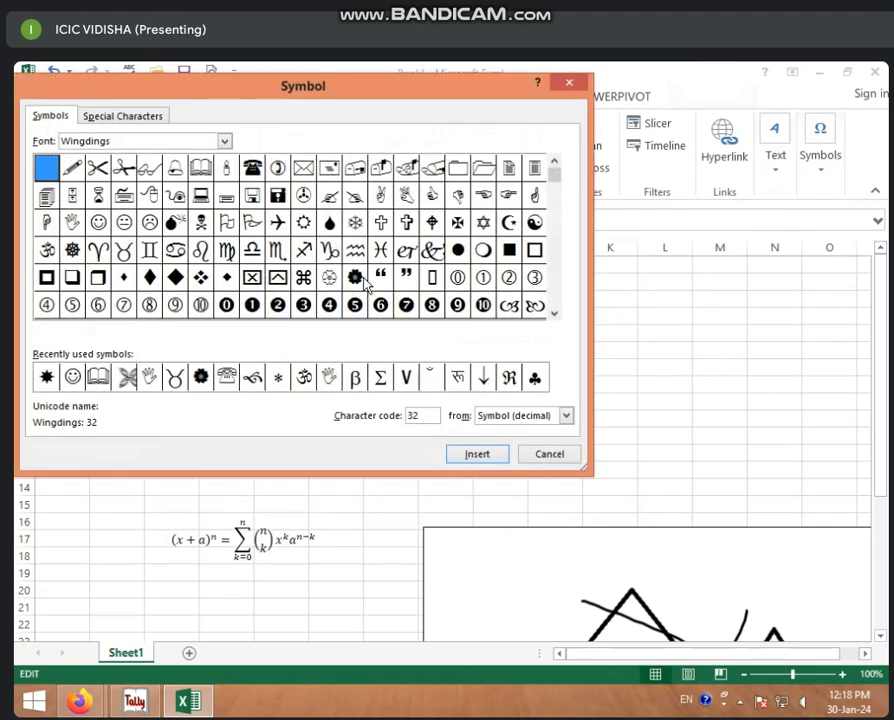
click(355, 277)
click(476, 460)
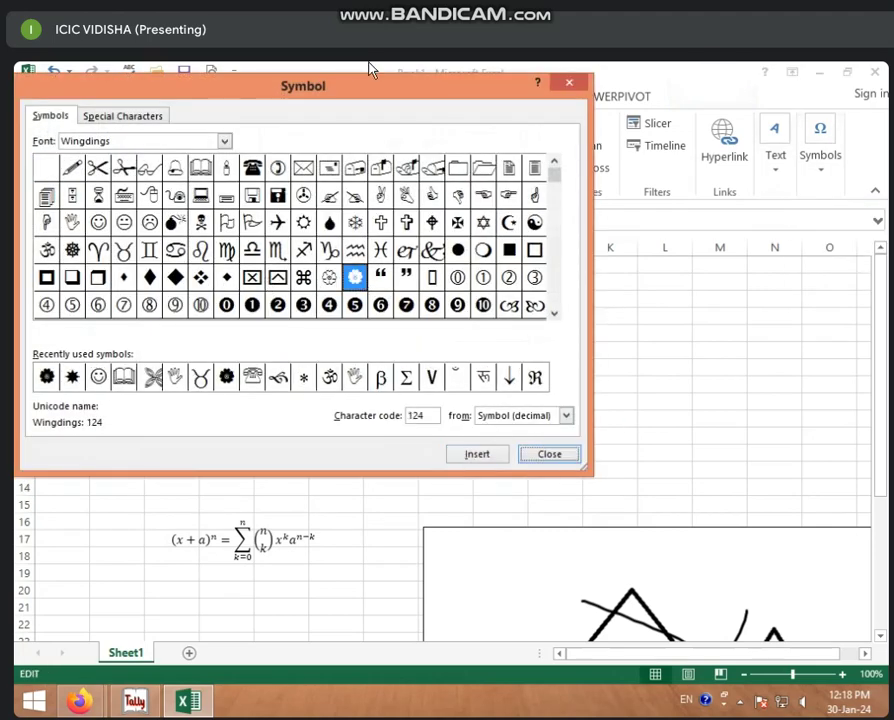
Add the yin-yang symbol after the flower in J10
drag(373, 101, 208, 257)
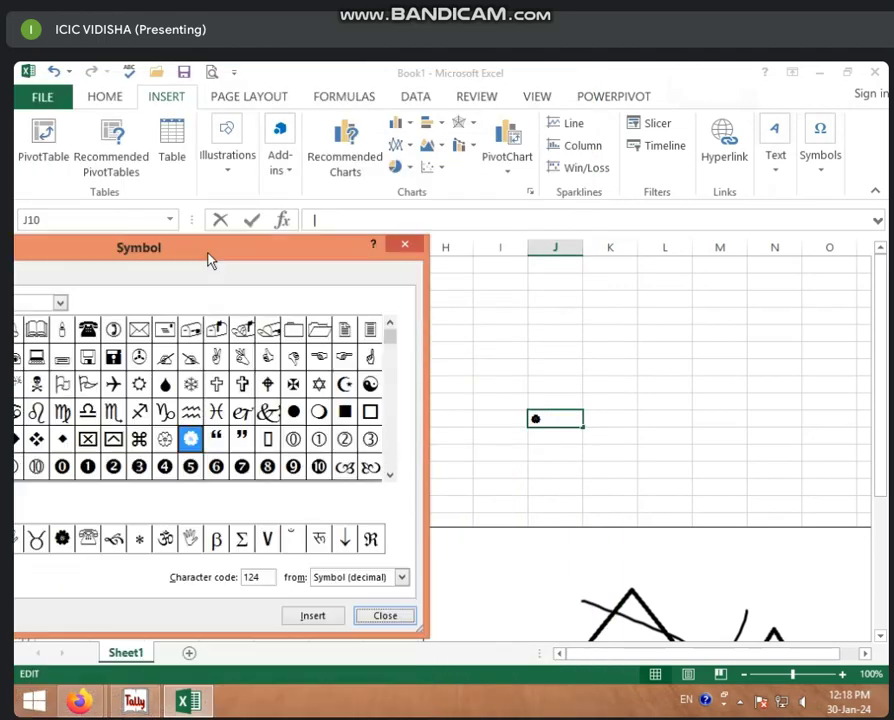
click(371, 384)
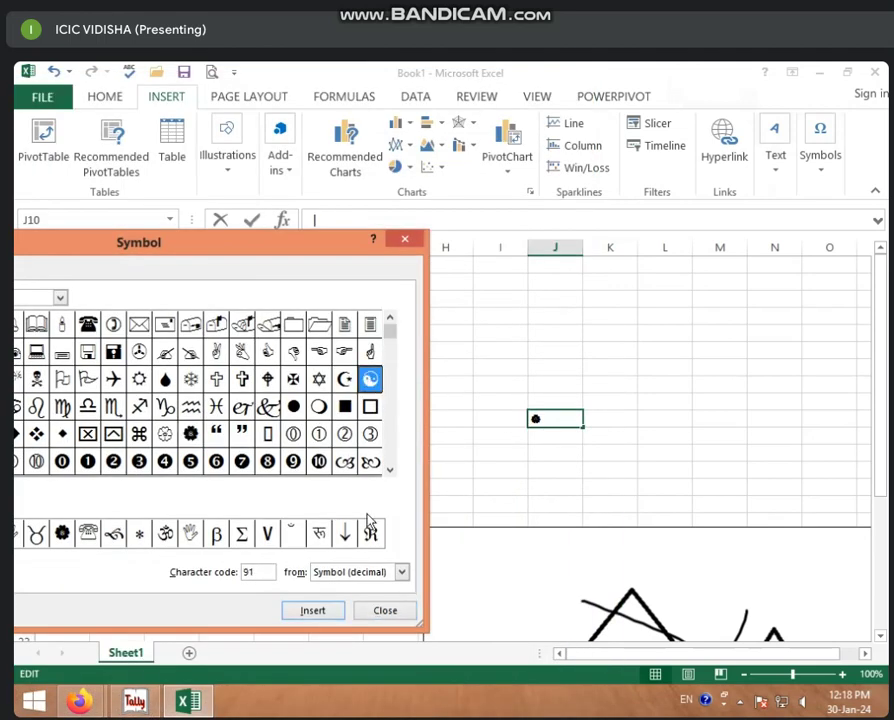
click(310, 609)
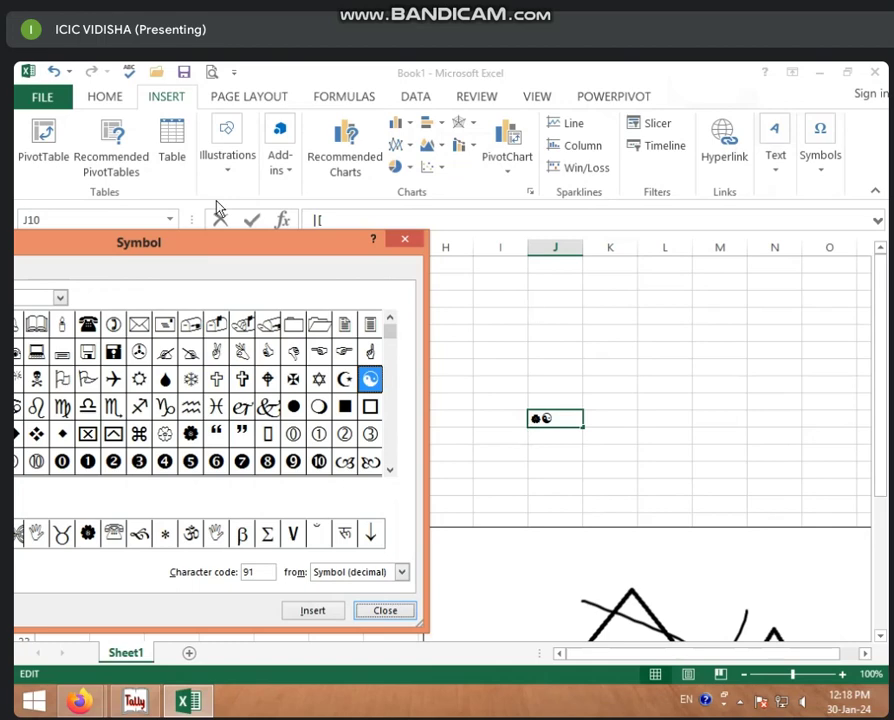
mouse_move(181, 232)
mouse_down()
mouse_move(336, 158)
mouse_move(389, 118)
mouse_up()
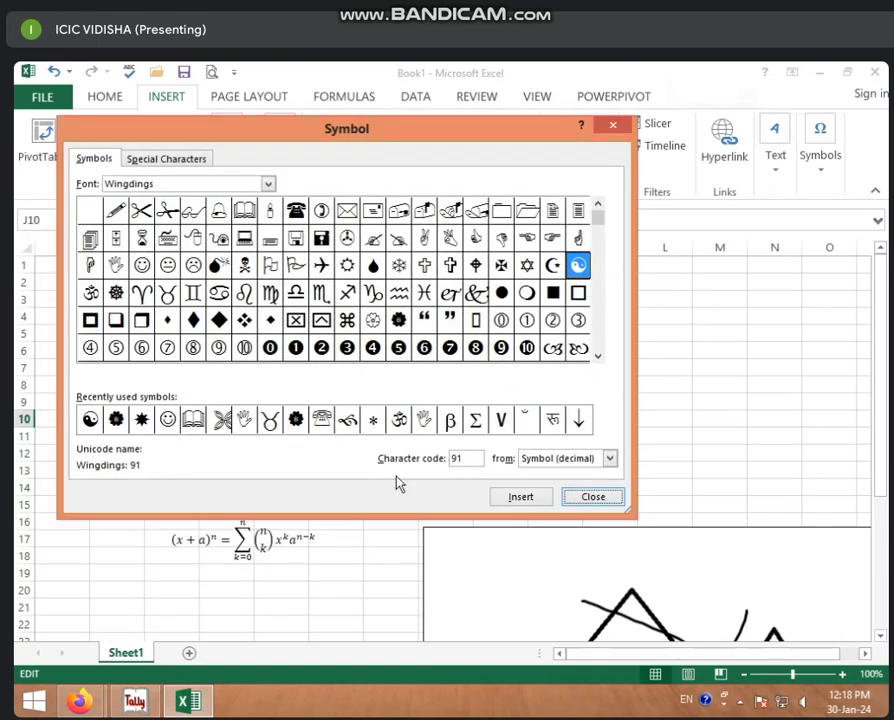
Preview several recently used symbols, then close the Symbol dialog
click(141, 419)
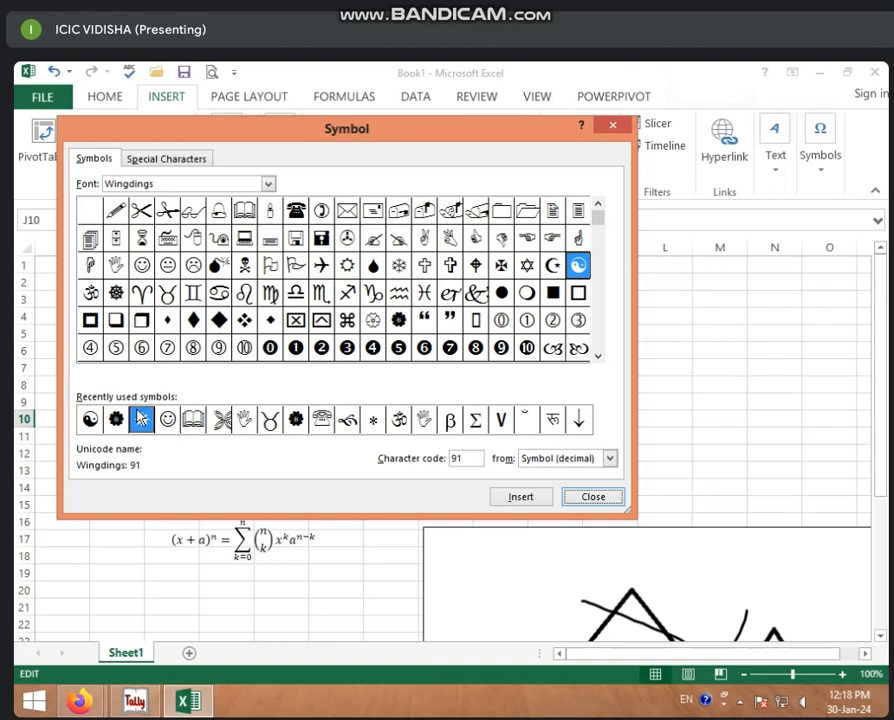
click(141, 347)
click(168, 324)
click(141, 265)
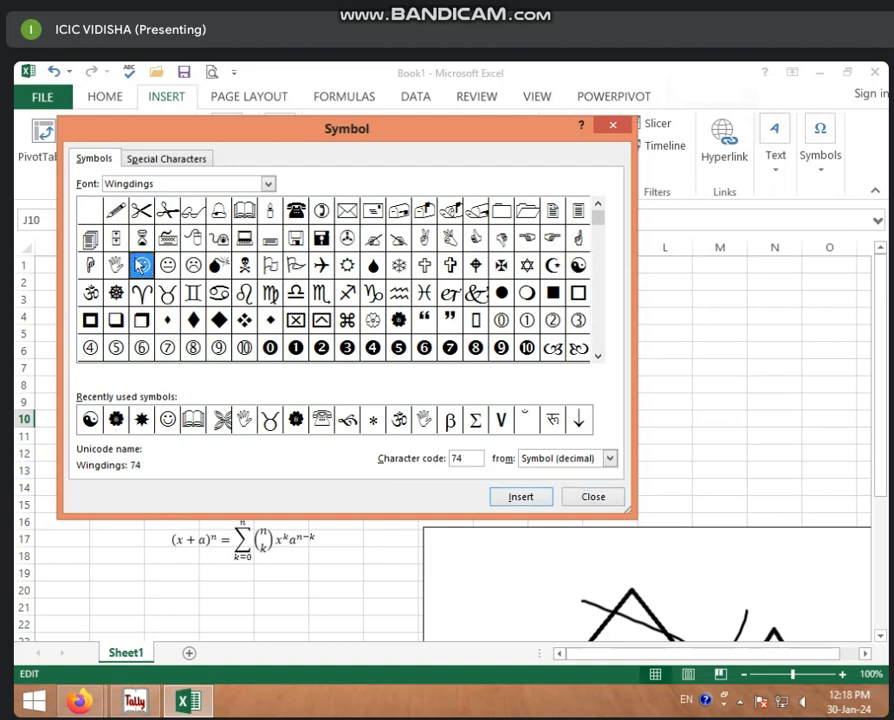
click(116, 265)
click(167, 237)
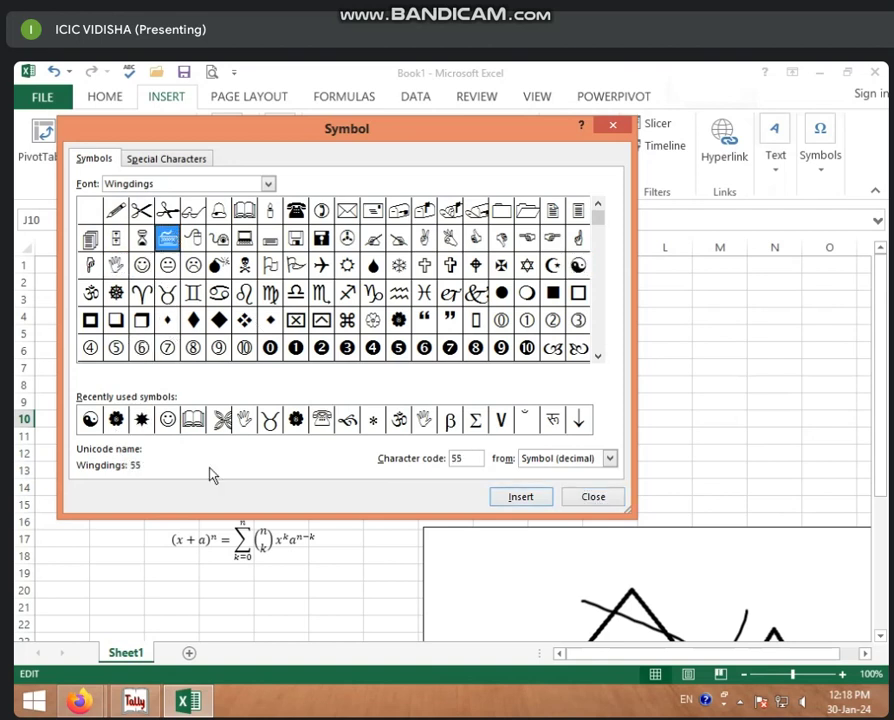
click(589, 499)
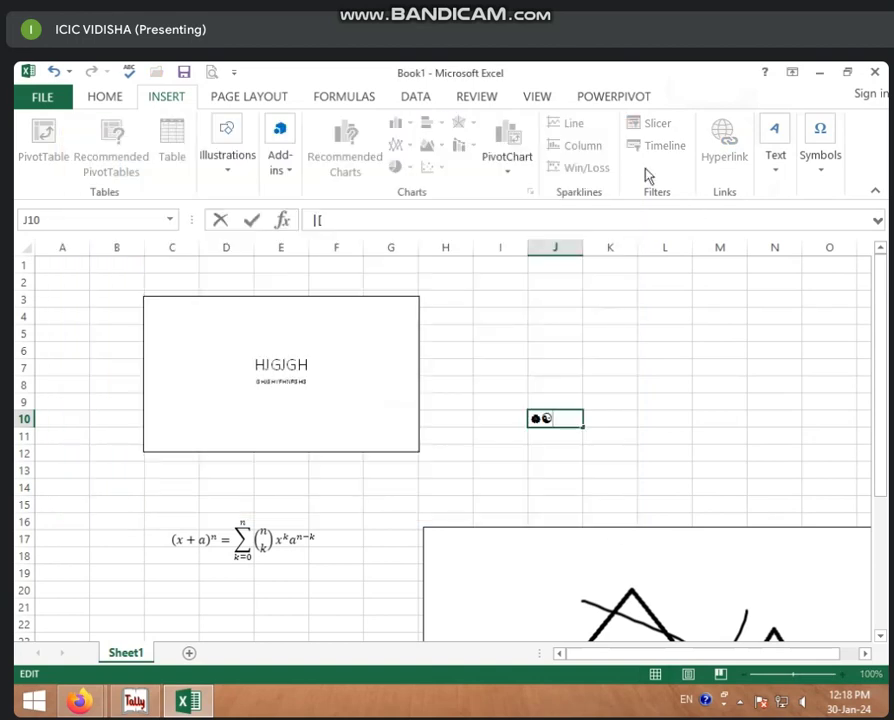
Finish editing J10 by selecting cell I6 on the Page Layout tab, then show the desktop
click(244, 101)
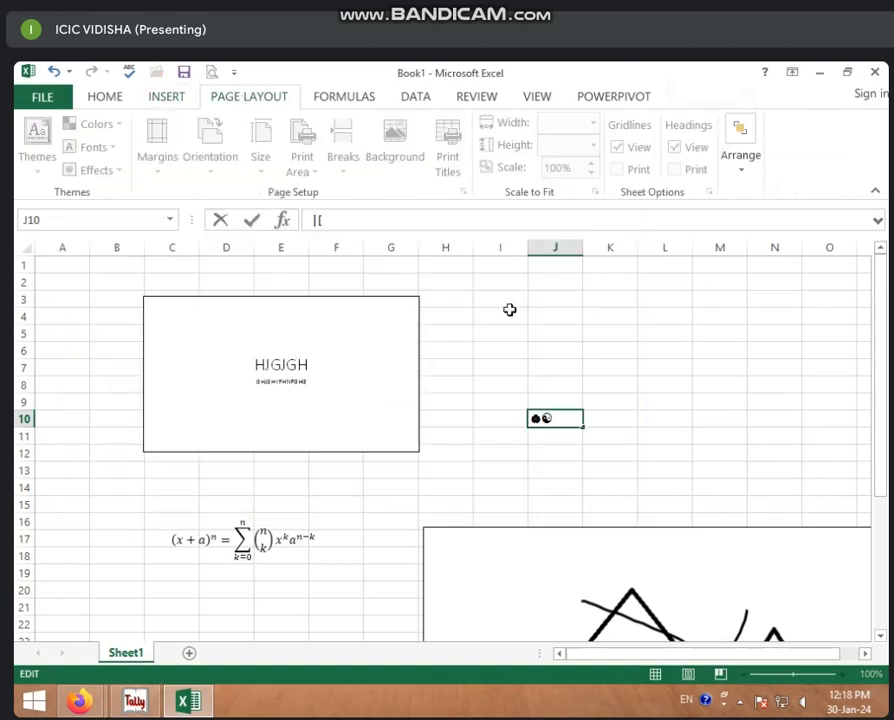
click(514, 348)
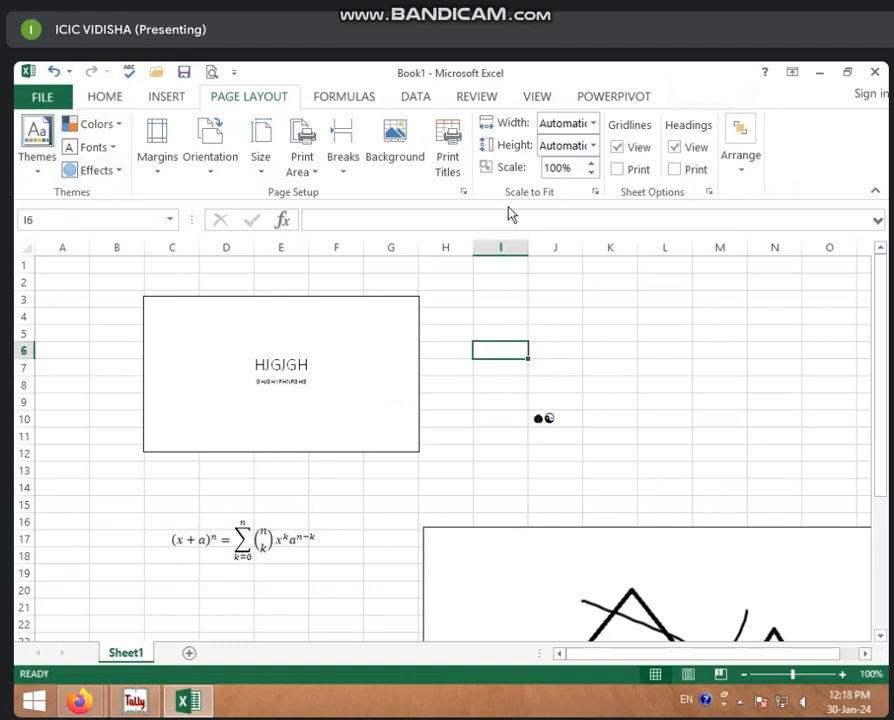
click(305, 362)
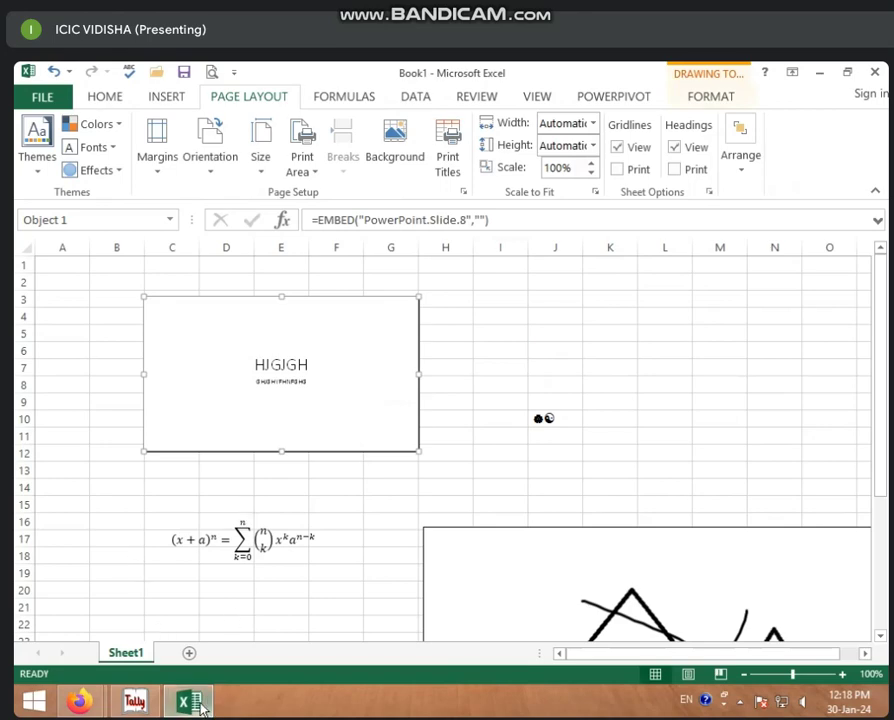
key(super+d)
key(super+d)
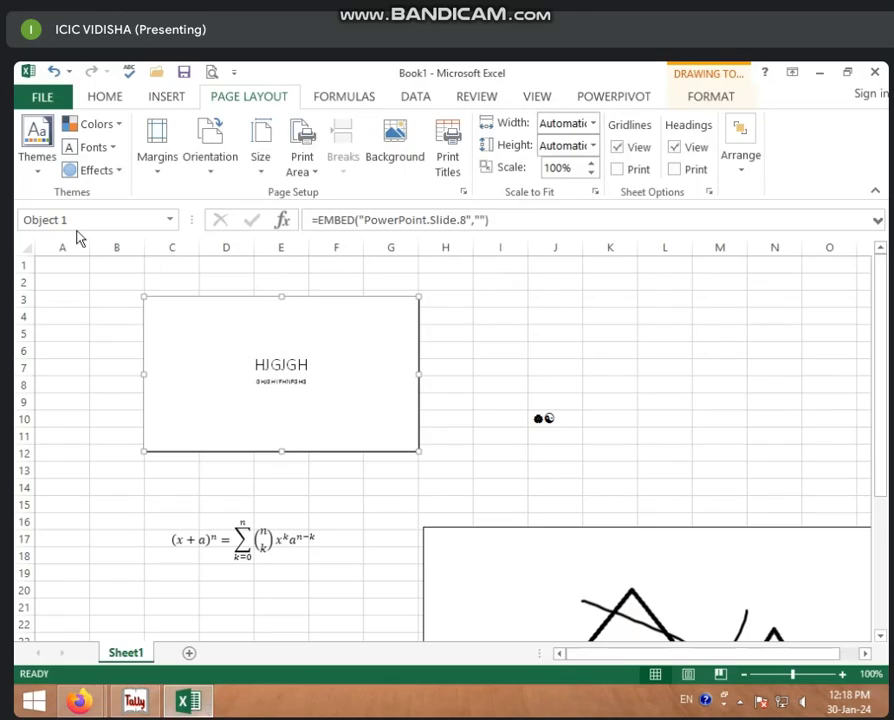
Open MARKSHEET from the Recent Workbooks list under File > Open
click(40, 94)
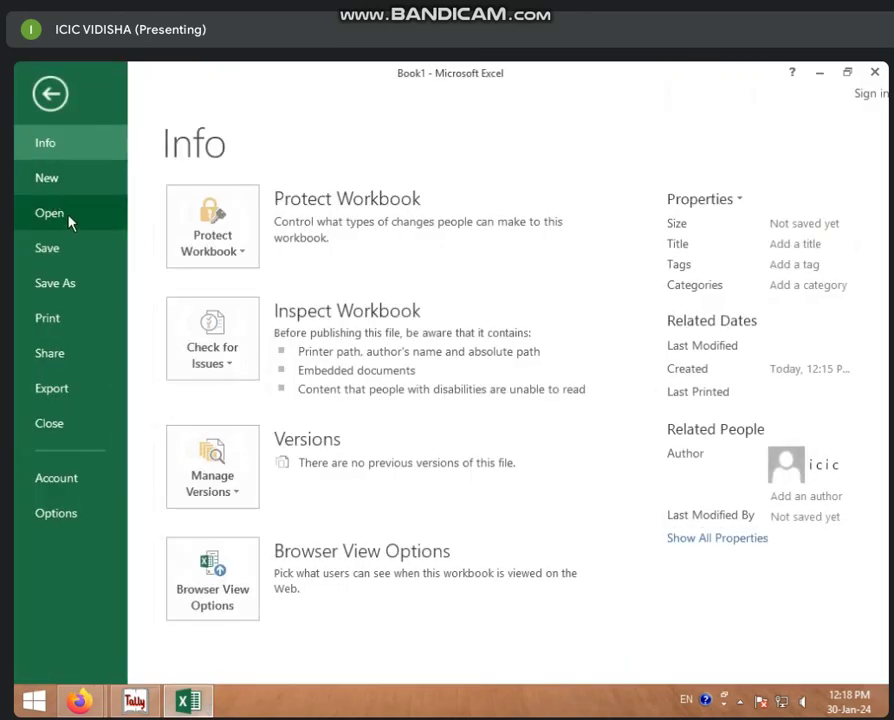
click(69, 218)
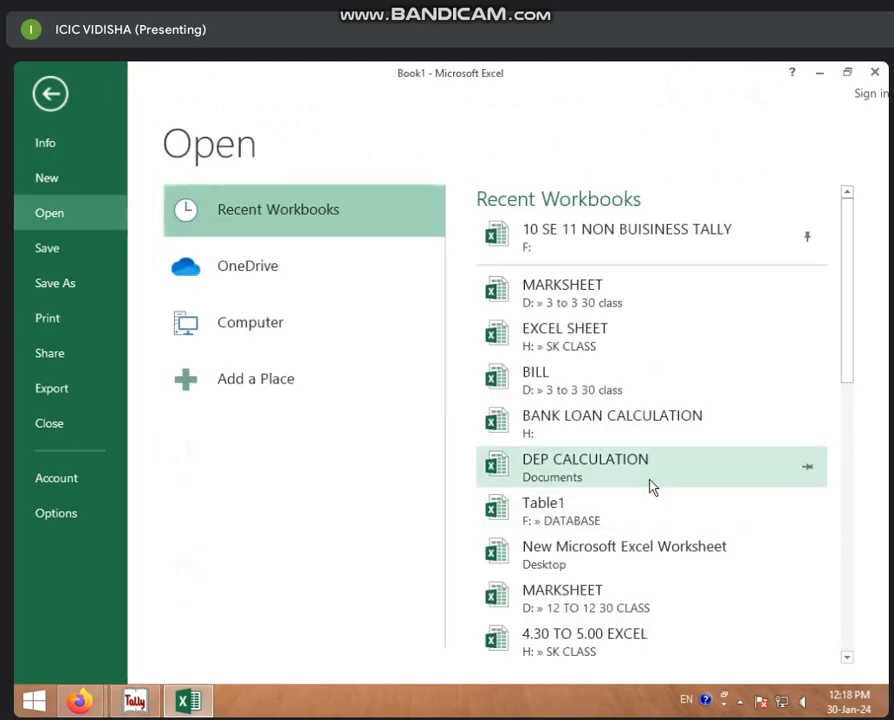
click(604, 600)
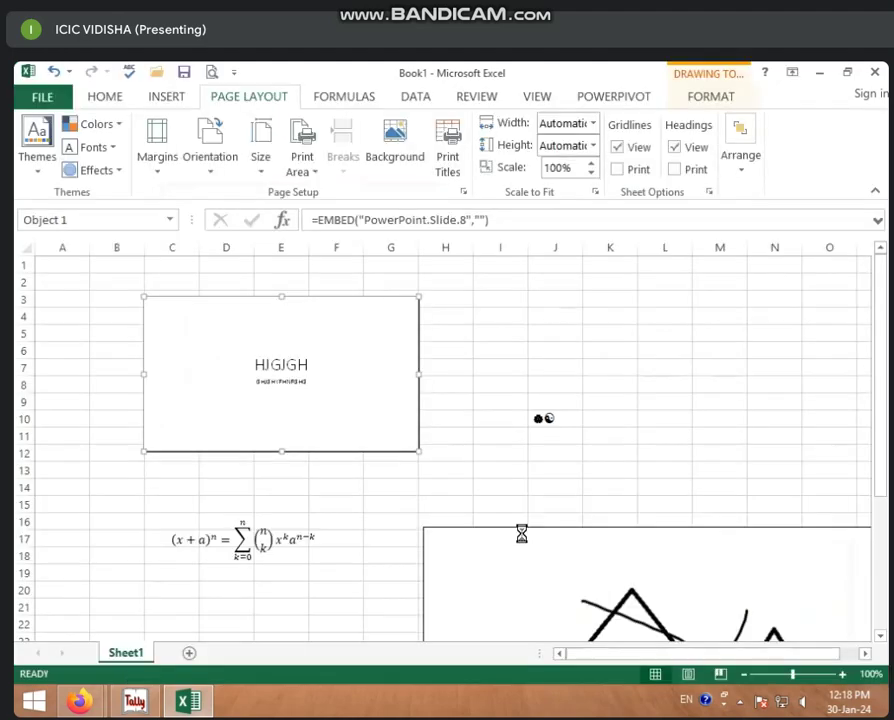
scroll(240, 424, up, 3)
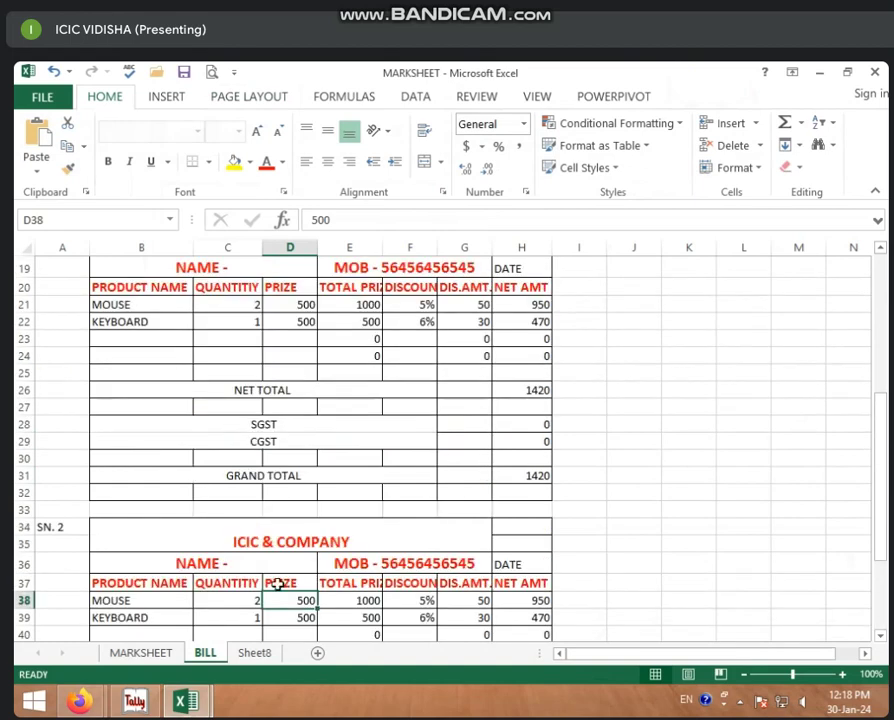
Switch to the MARKSHEET sheet and select cells D7, the whole sheet, then C4
click(160, 656)
click(326, 441)
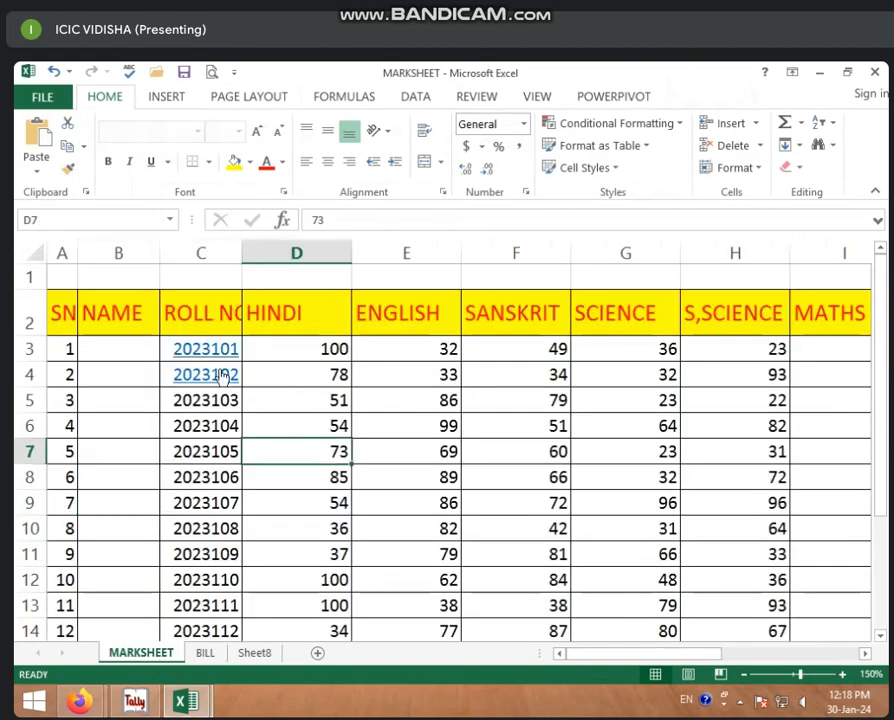
click(35, 258)
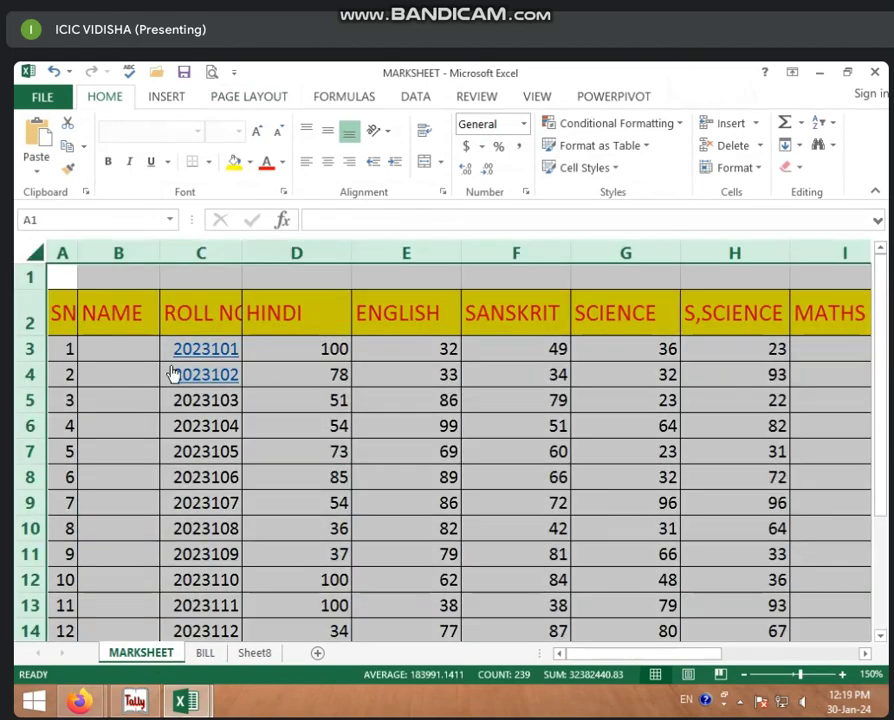
click(176, 374)
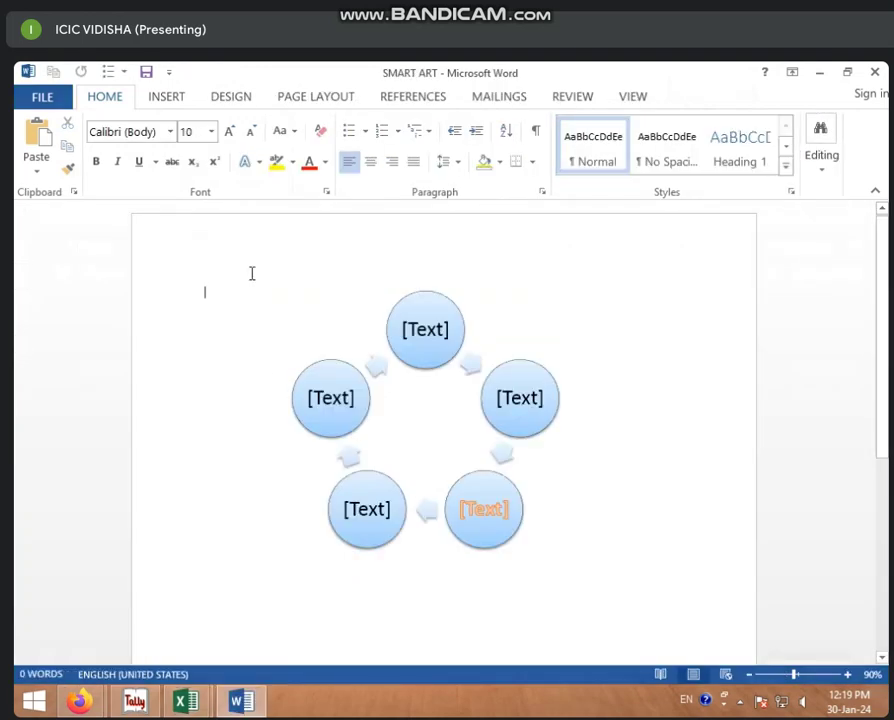
Bring the MARKSHEET window forward, select D8, and open the Page Layout Themes gallery
click(240, 701)
mouse_move(186, 701)
click(237, 652)
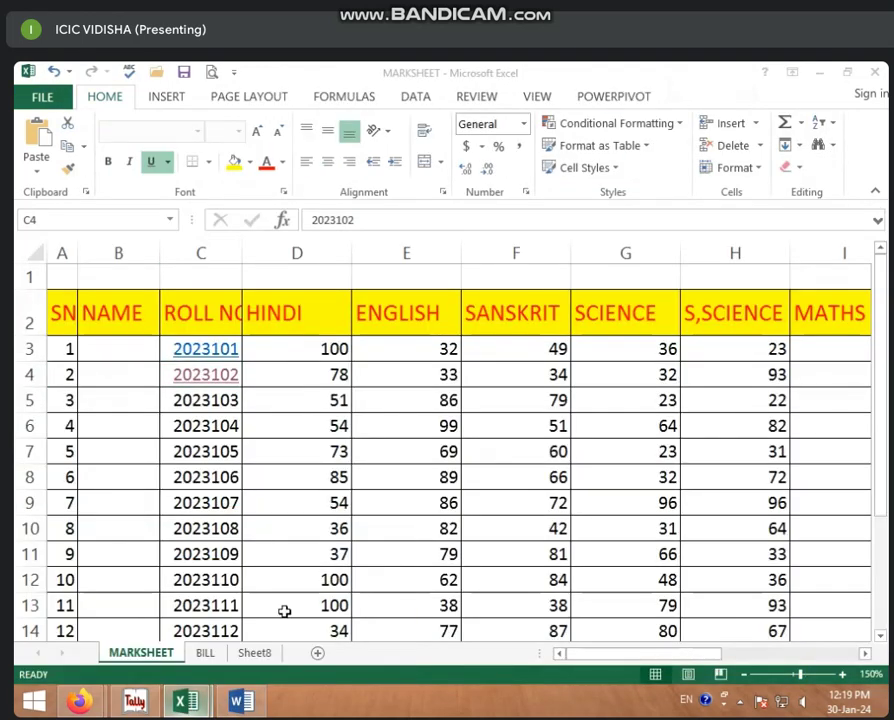
click(342, 478)
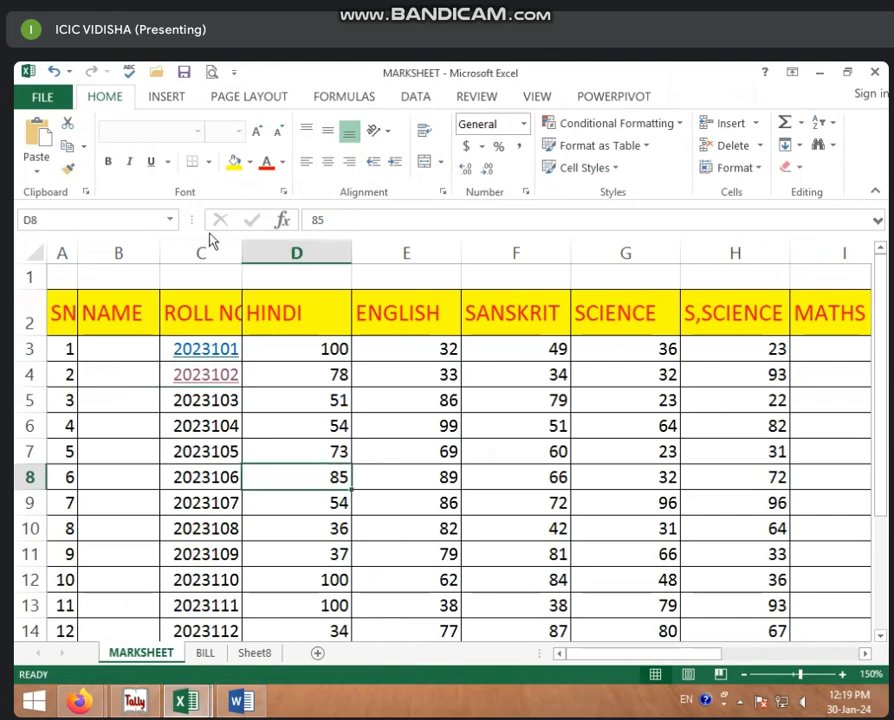
click(262, 97)
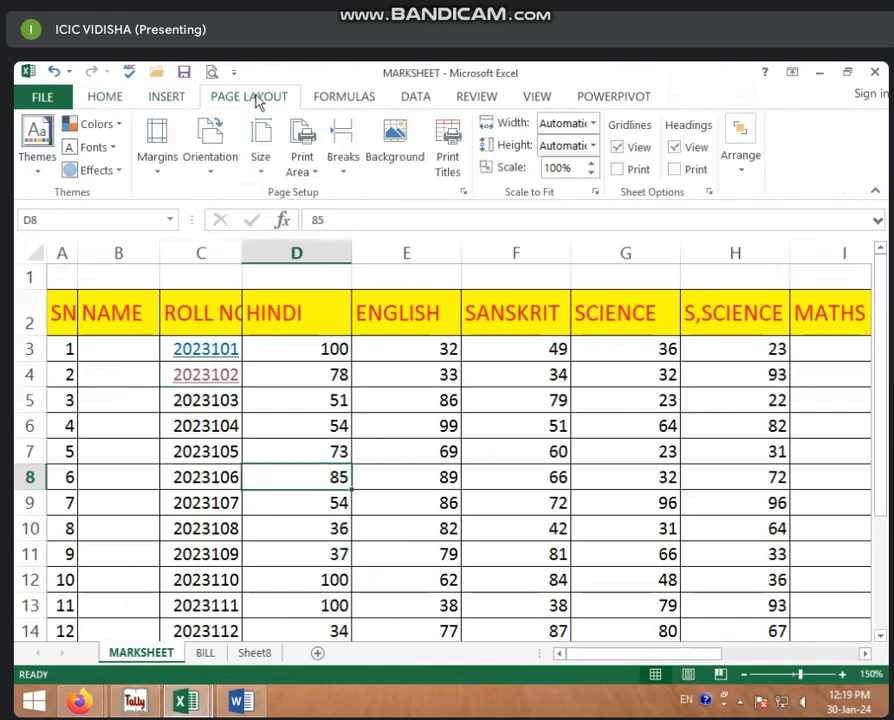
click(34, 178)
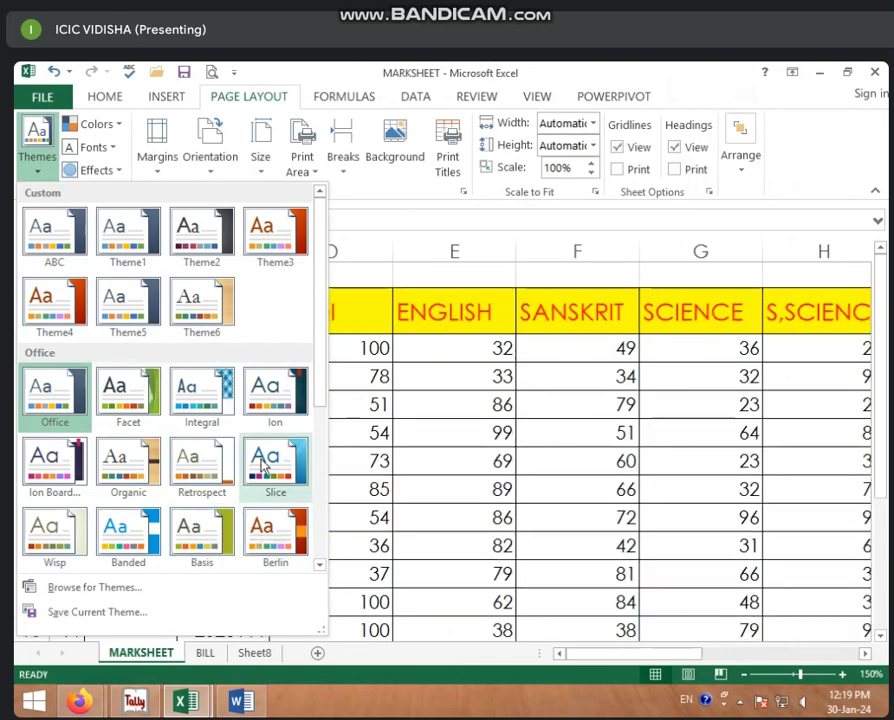
Select the marks D3:I12 and view the font colour options without changing them
click(405, 396)
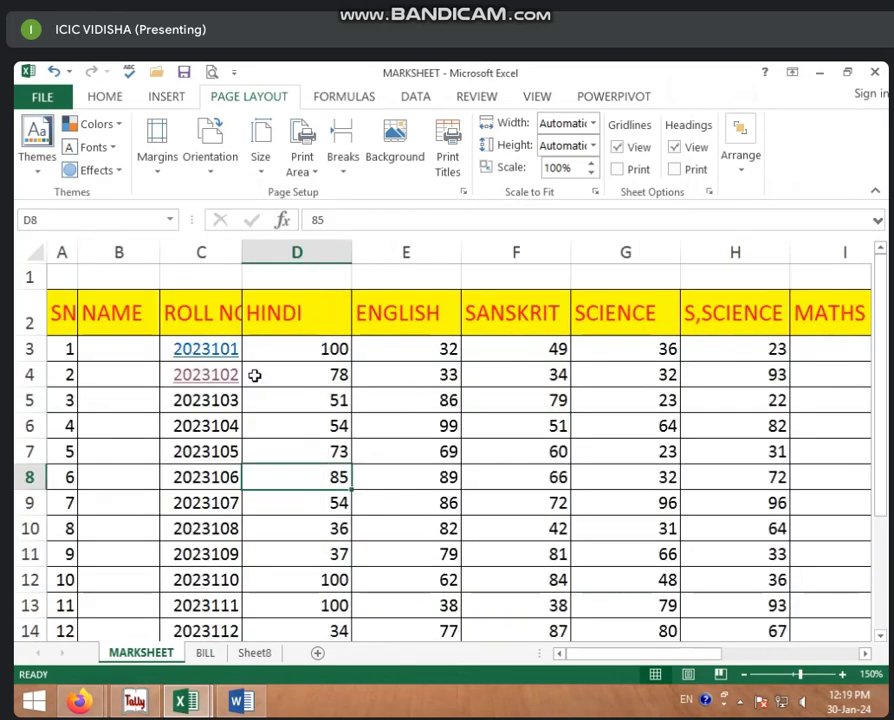
click(110, 97)
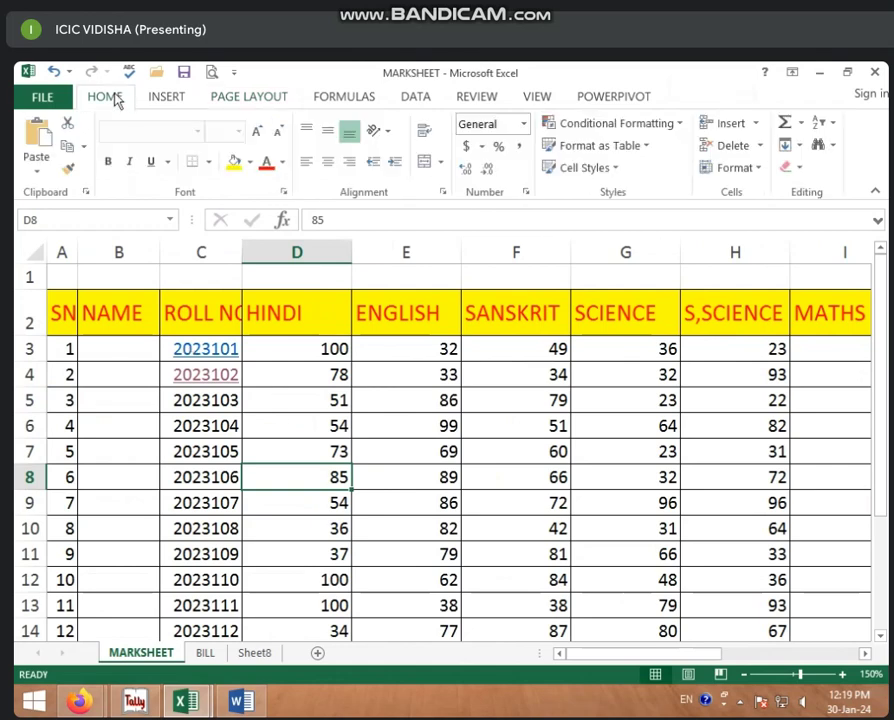
click(358, 451)
mouse_move(296, 352)
mouse_down()
mouse_move(818, 591)
mouse_move(812, 628)
mouse_up()
click(283, 162)
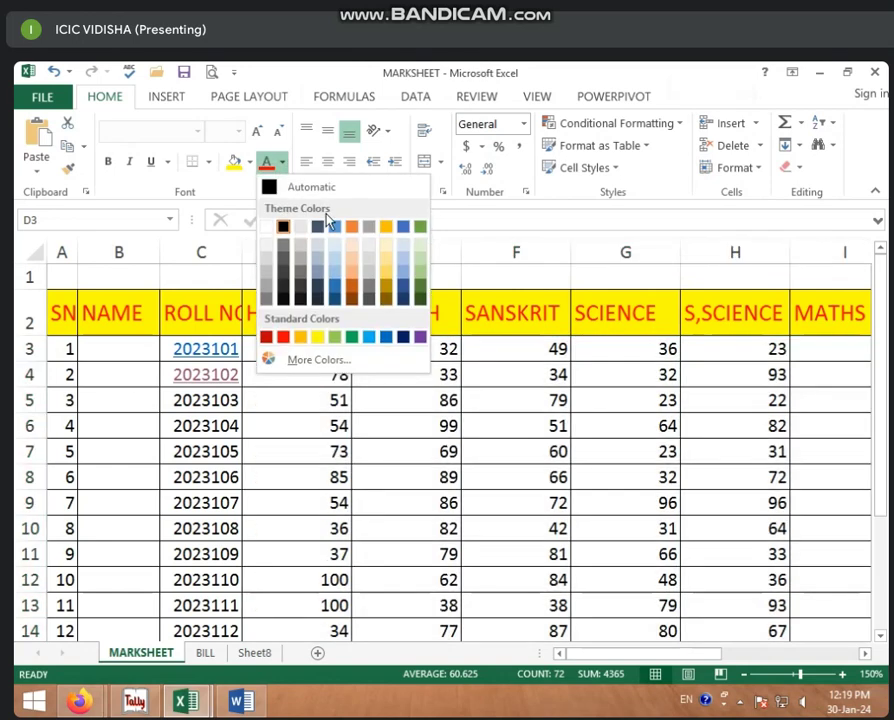
click(366, 297)
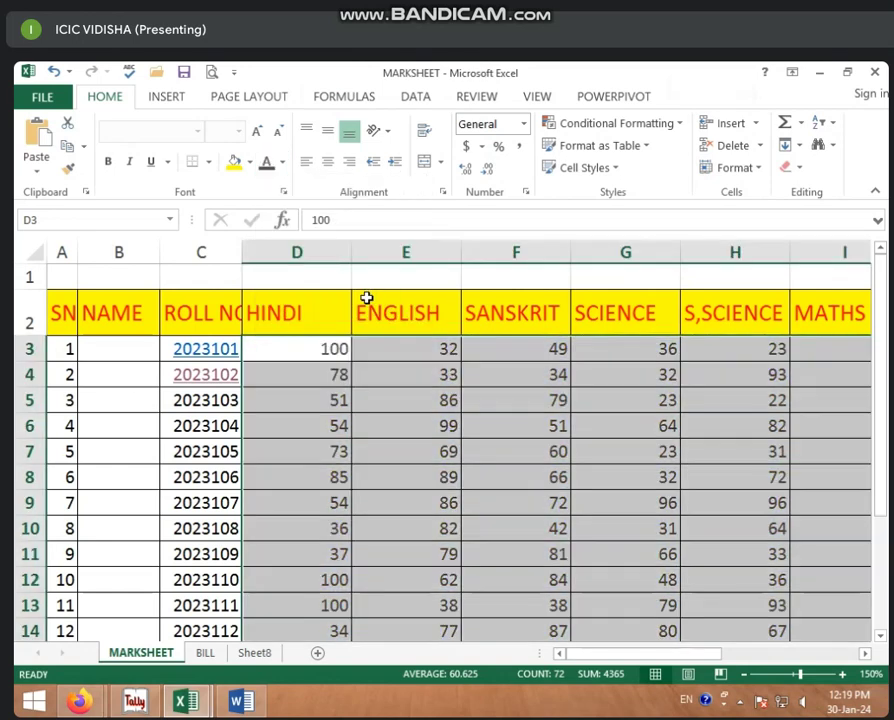
Browse the Themes gallery without applying a theme, then select cell D11
click(245, 96)
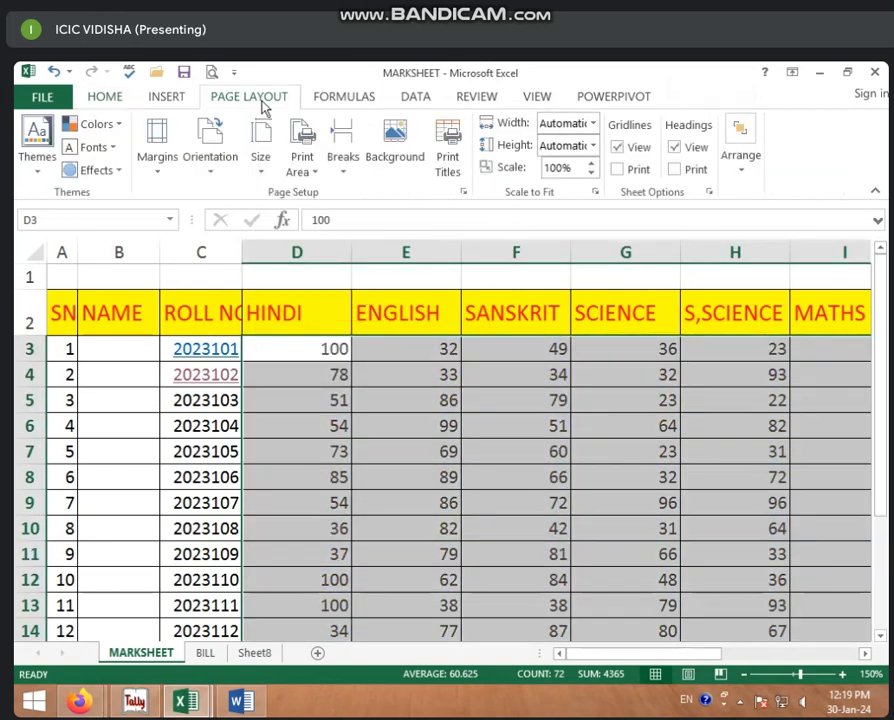
click(33, 180)
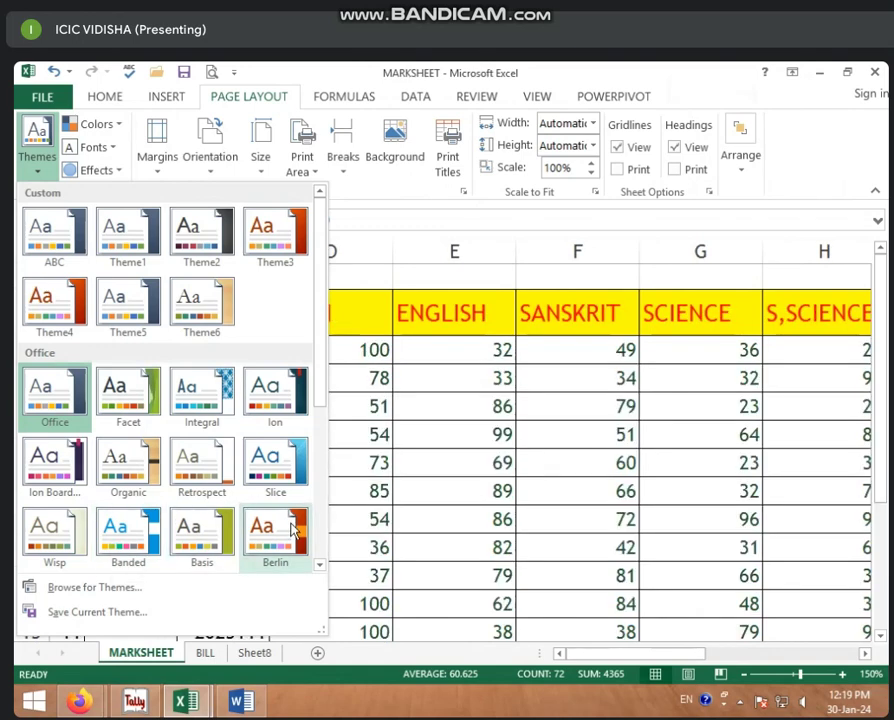
click(346, 485)
scroll(190, 574, down, 6)
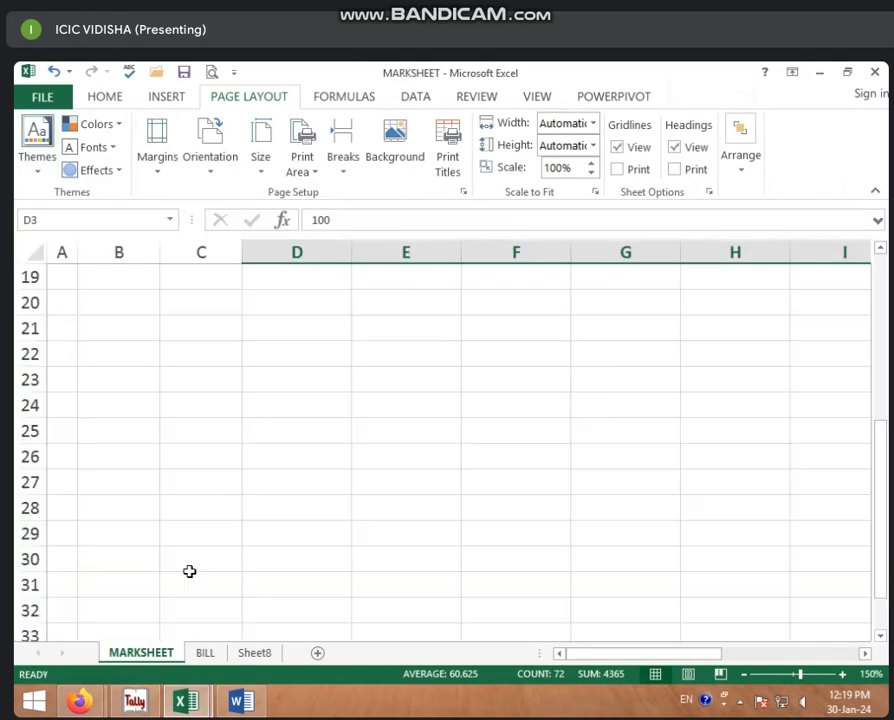
scroll(182, 580, down, 4)
scroll(183, 578, up, 10)
click(300, 548)
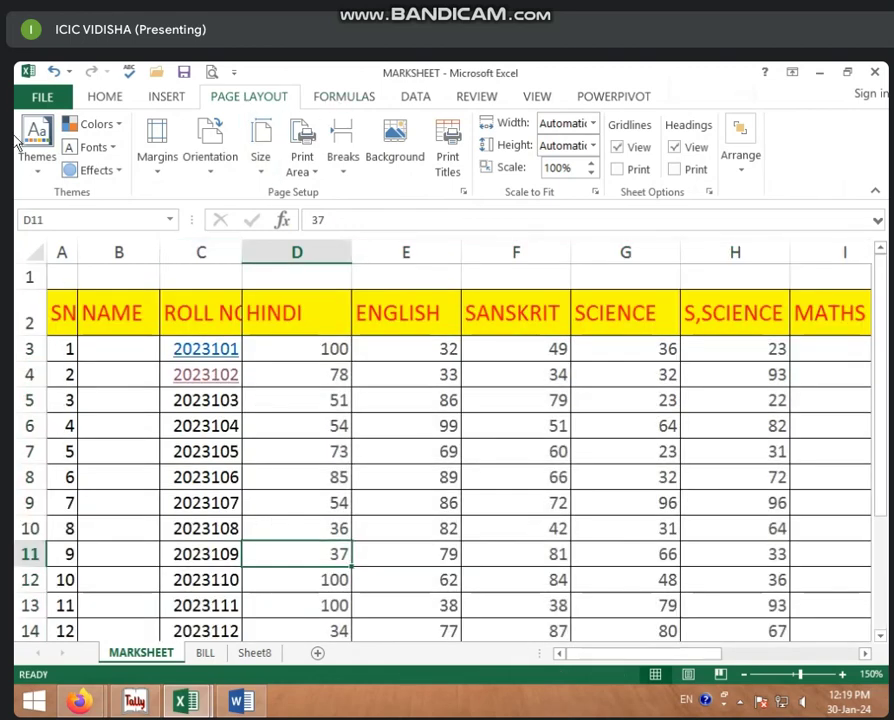
Open the theme Colors list, then check Home font colours without choosing one
click(43, 172)
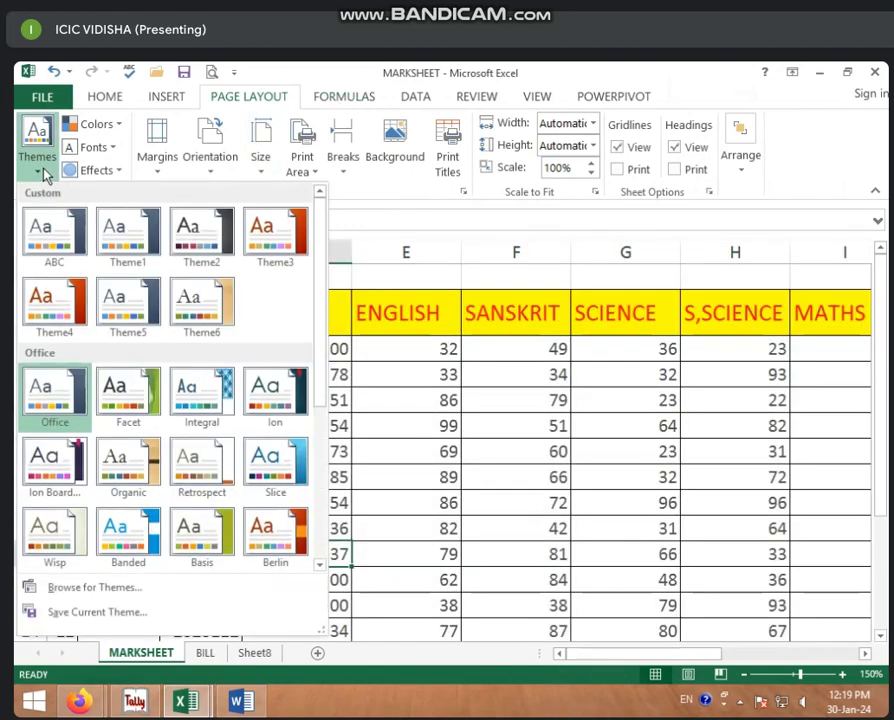
click(118, 127)
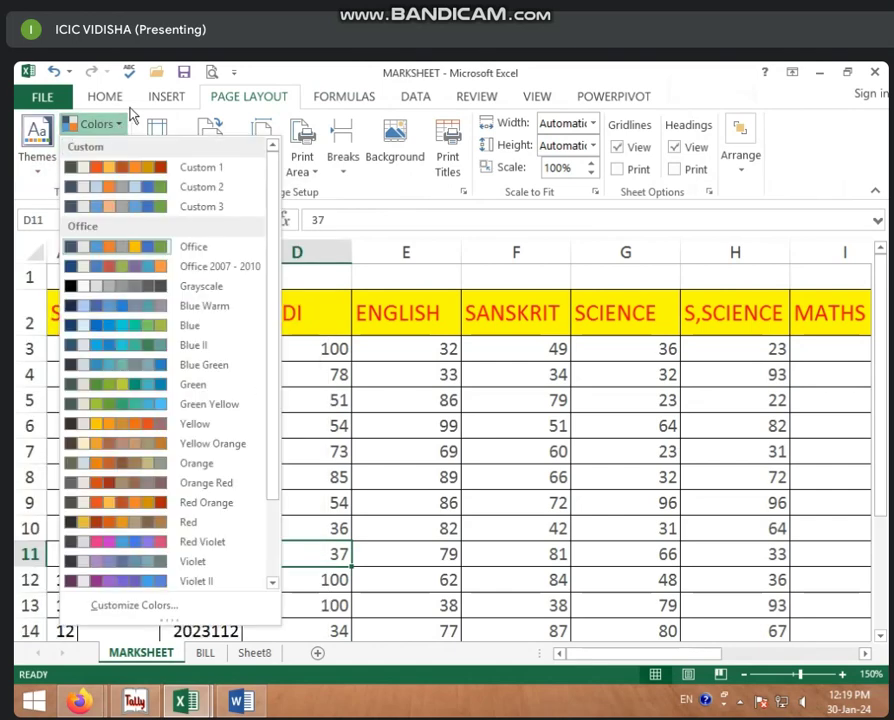
click(112, 97)
click(282, 162)
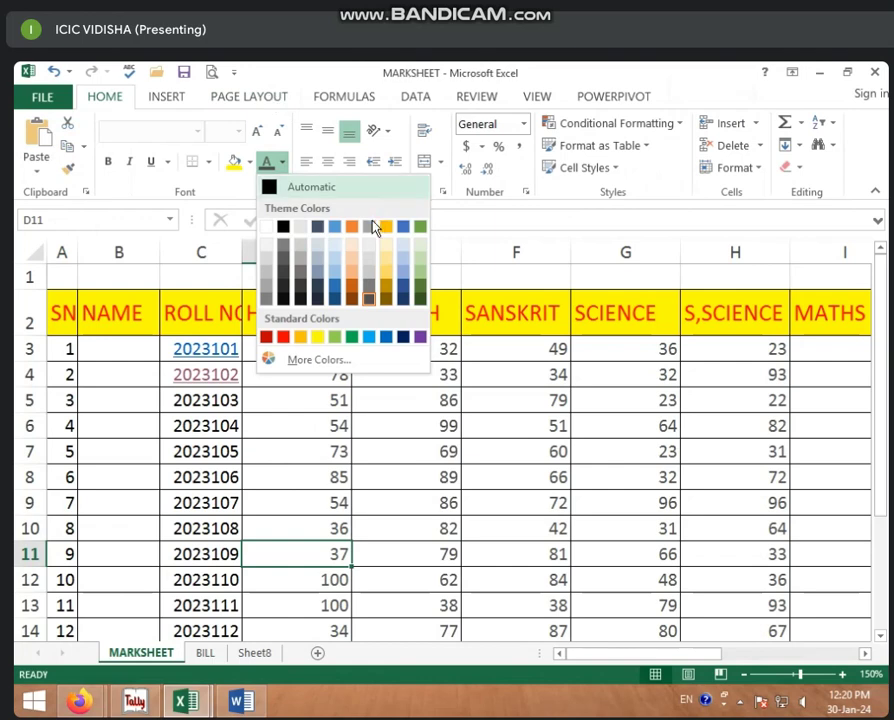
click(281, 92)
Apply the Blue Green colour scheme and check its font colours
click(252, 97)
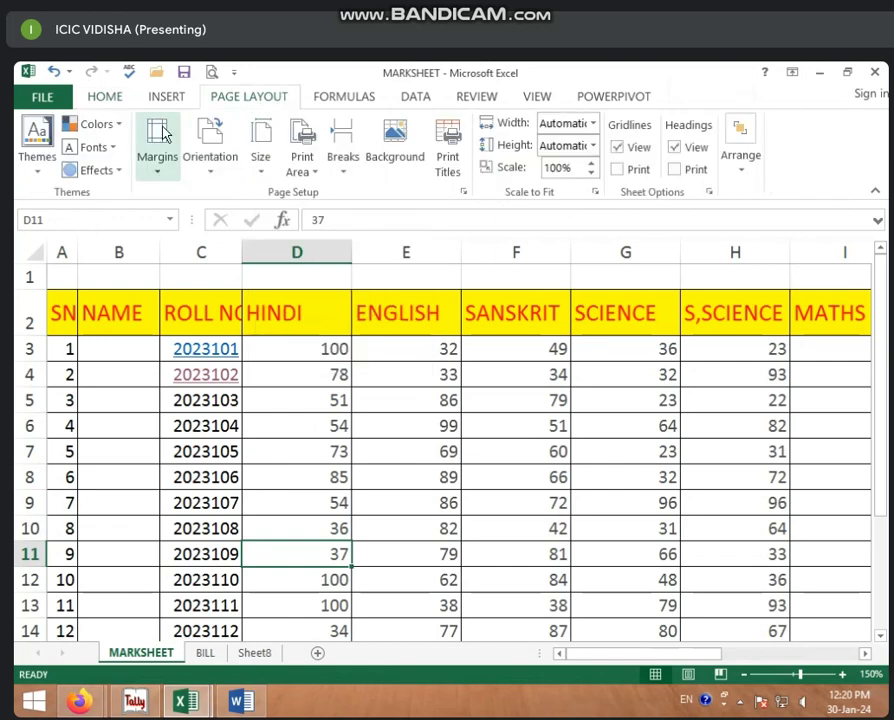
click(118, 123)
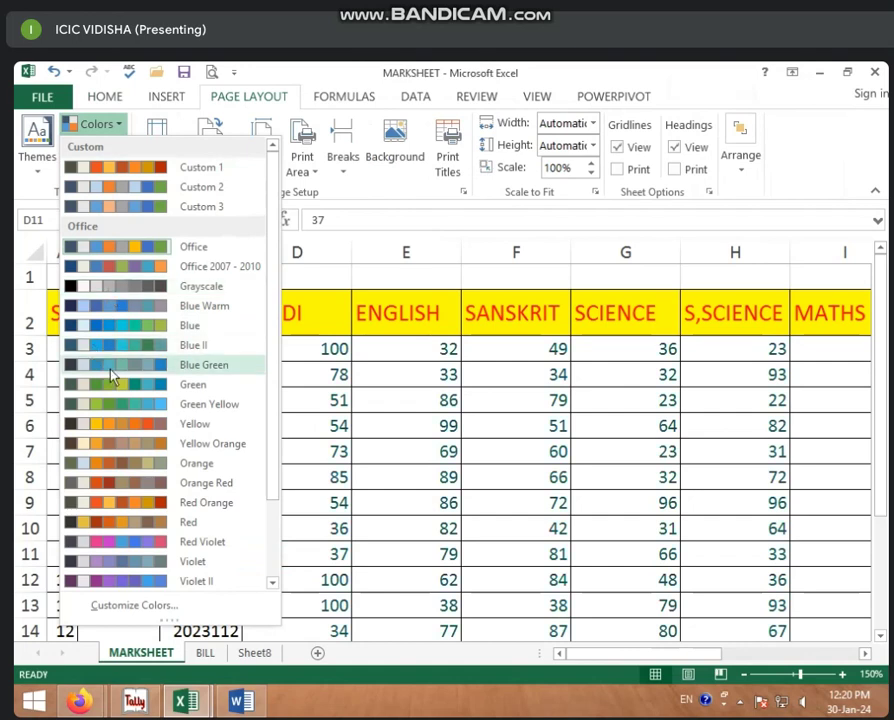
click(178, 369)
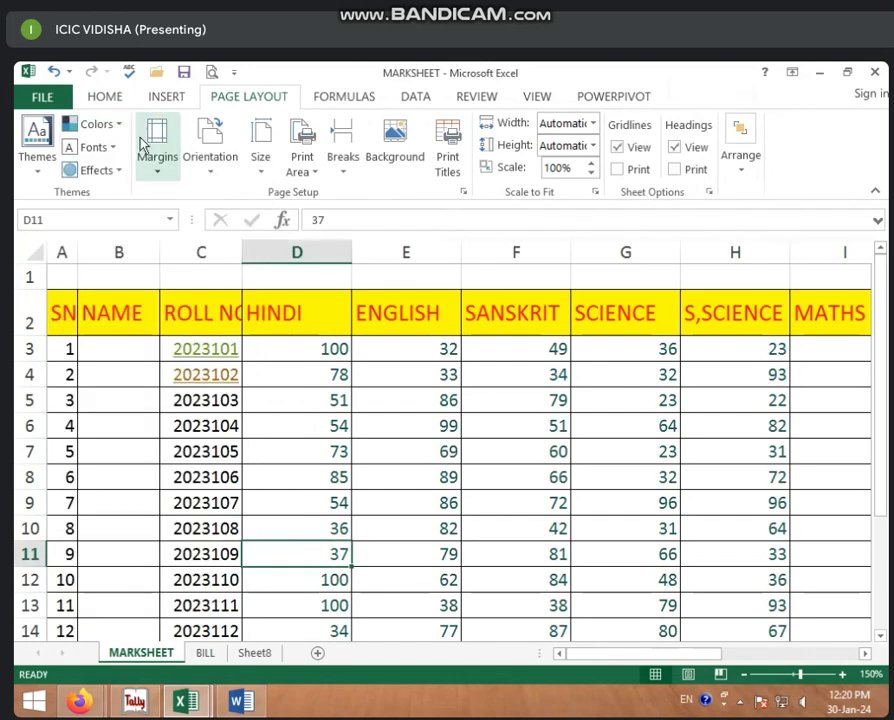
click(108, 97)
click(282, 162)
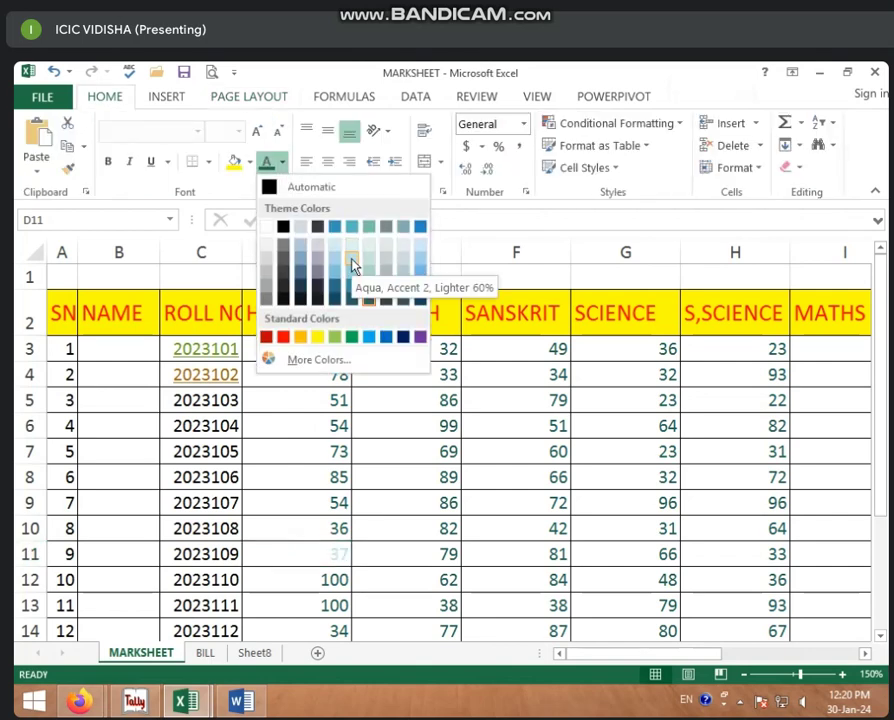
Apply the Office 2007 - 2010 colour scheme to the workbook
click(249, 97)
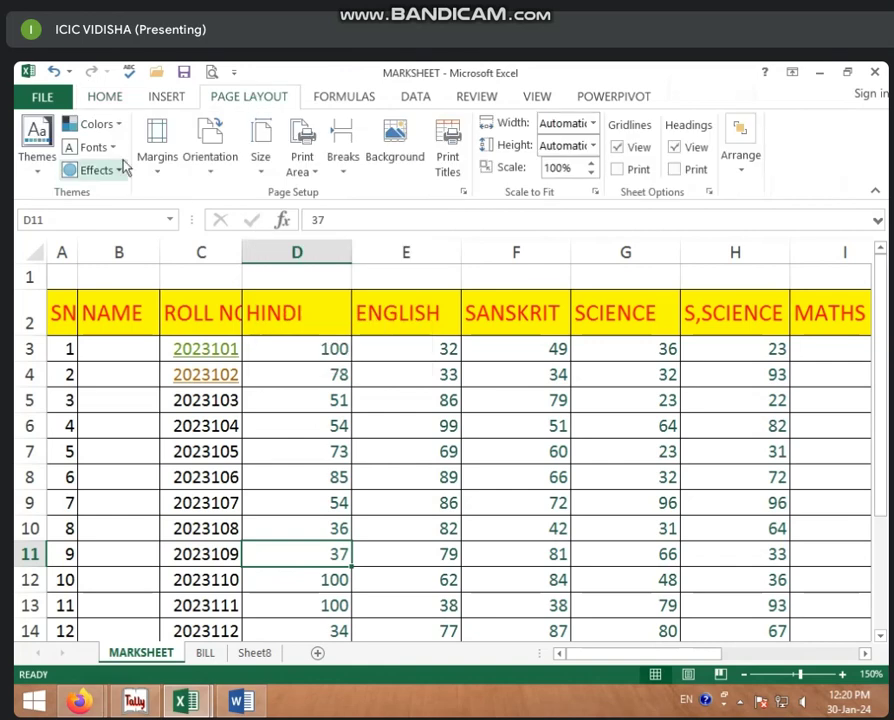
click(92, 123)
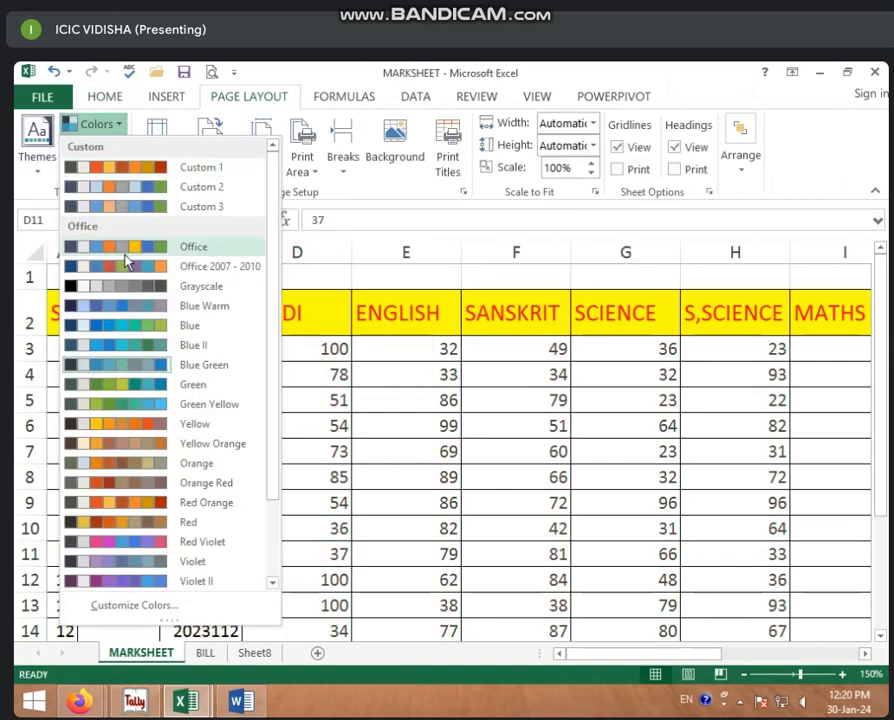
click(224, 278)
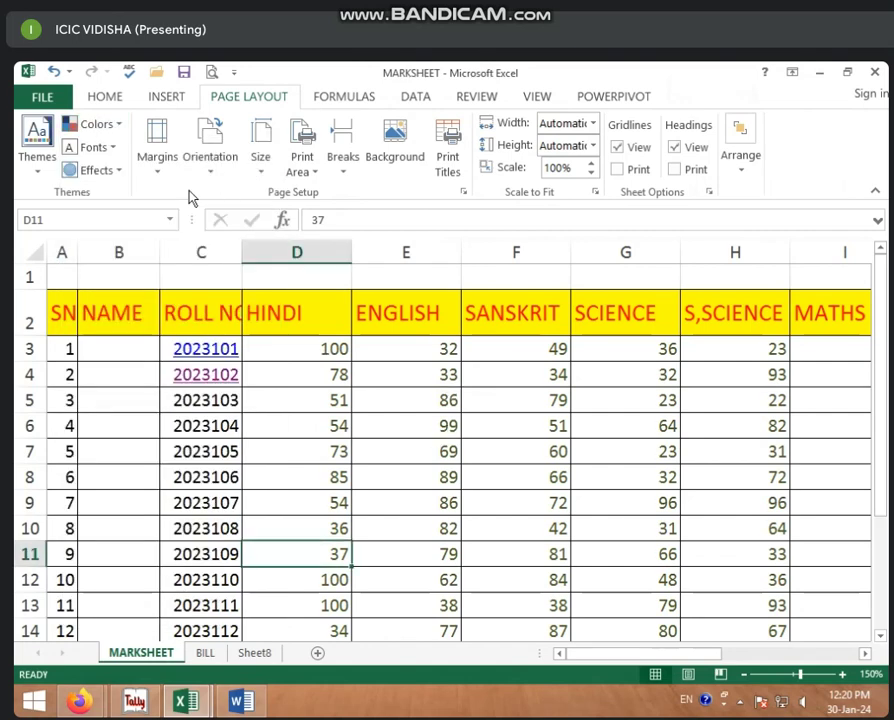
Open the theme Fonts list twice, closing it without applying a font
click(118, 148)
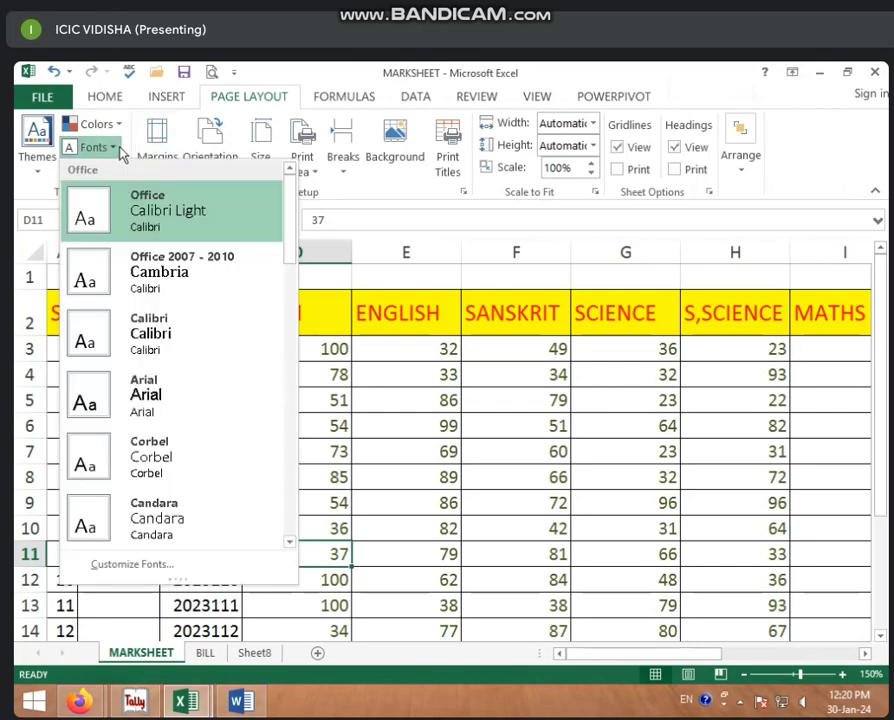
click(129, 100)
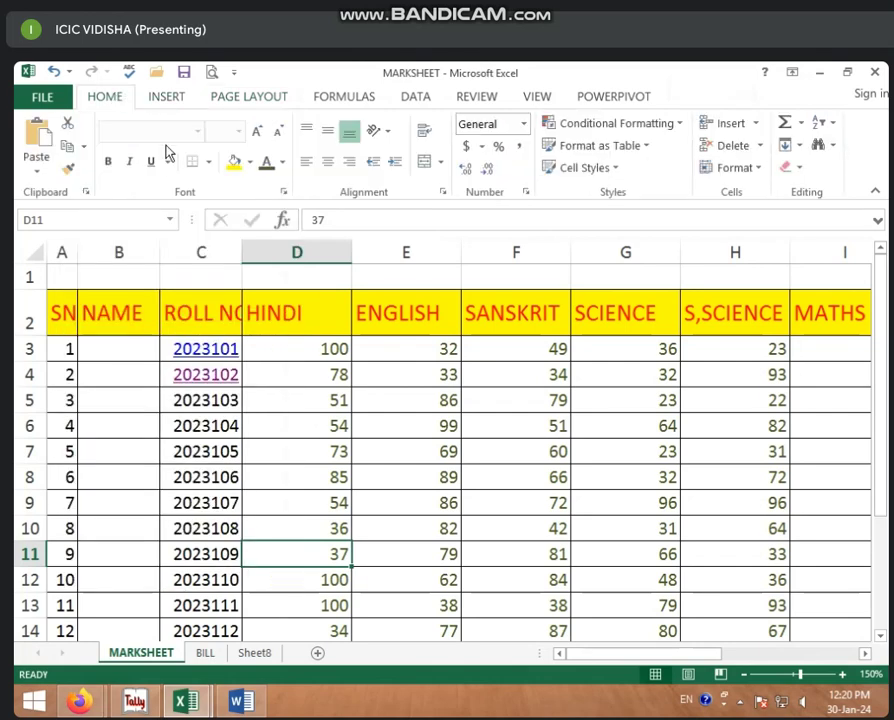
click(252, 453)
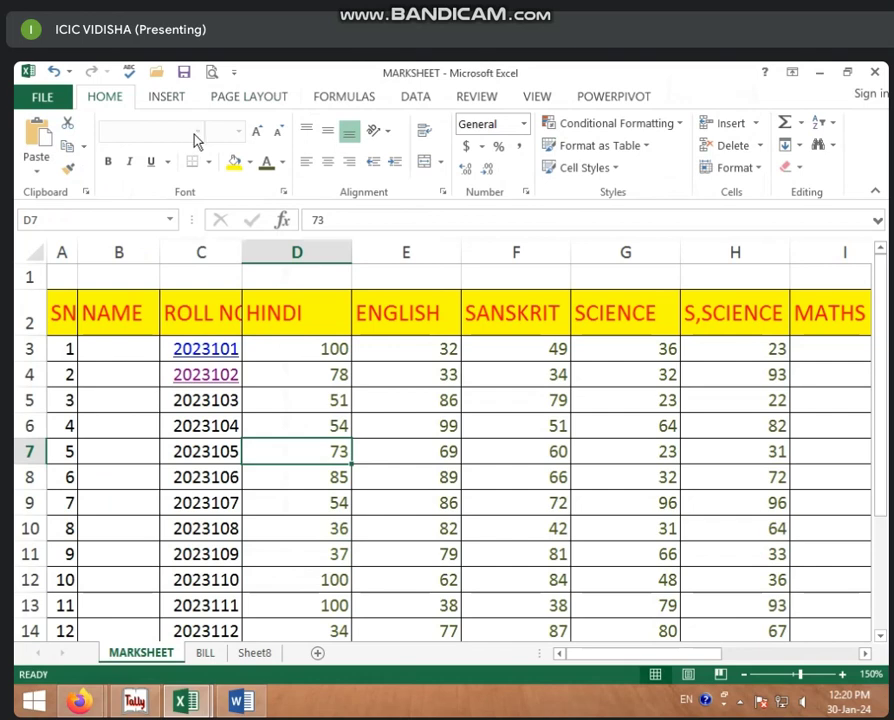
click(268, 97)
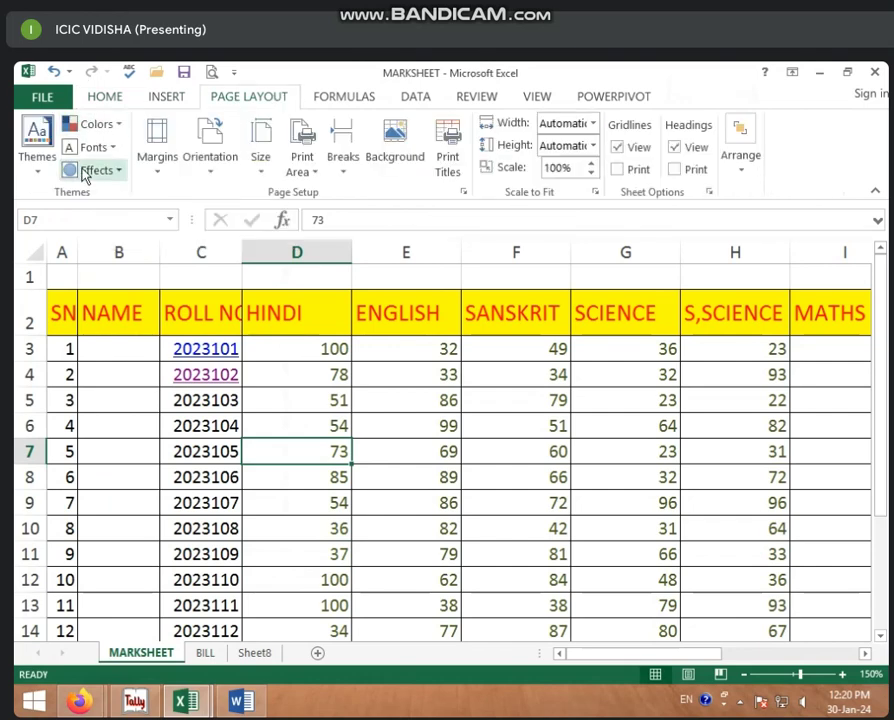
click(111, 150)
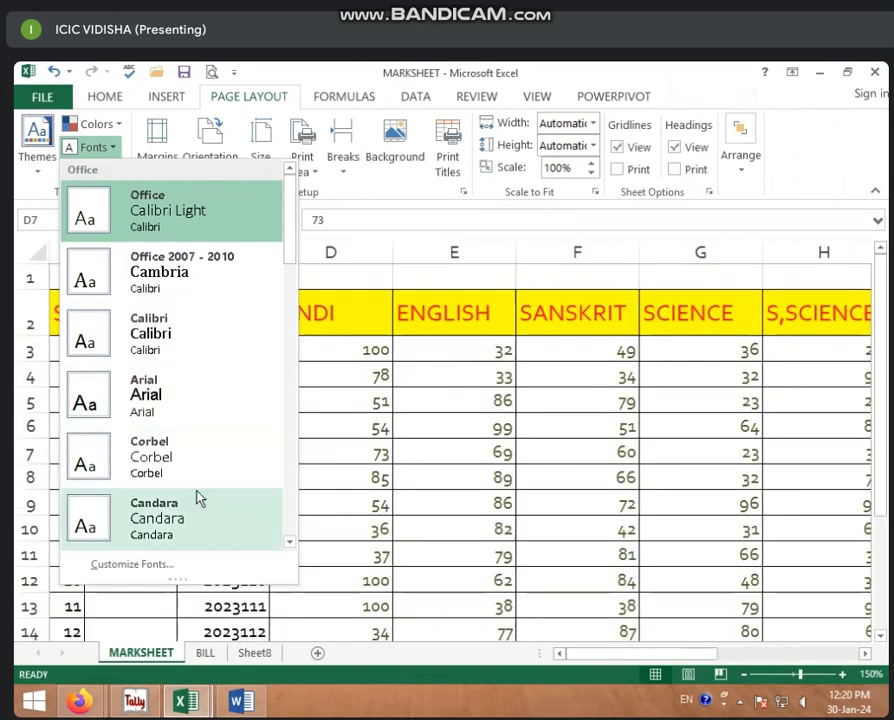
click(449, 470)
Select the marks range D3 to H12, then click F9 to clear it
click(304, 420)
click(306, 320)
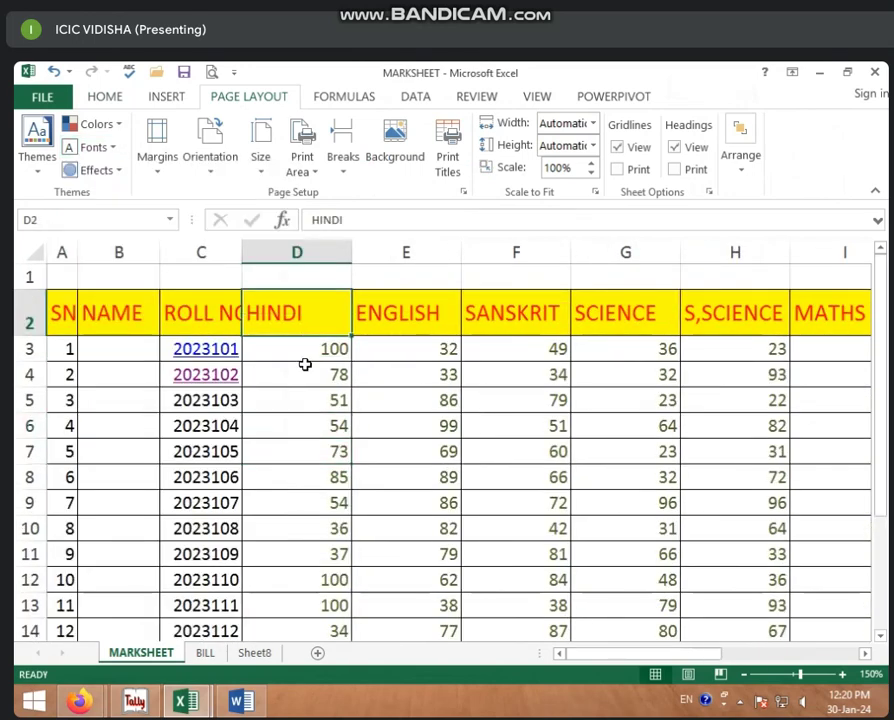
mouse_move(306, 350)
mouse_down()
mouse_move(316, 414)
mouse_move(690, 572)
mouse_up()
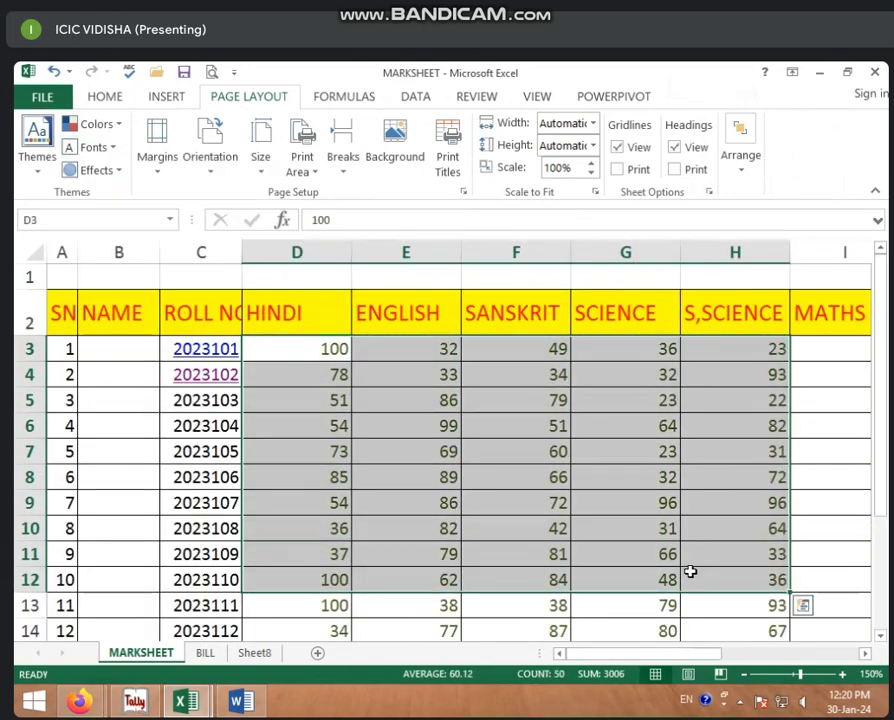
click(558, 503)
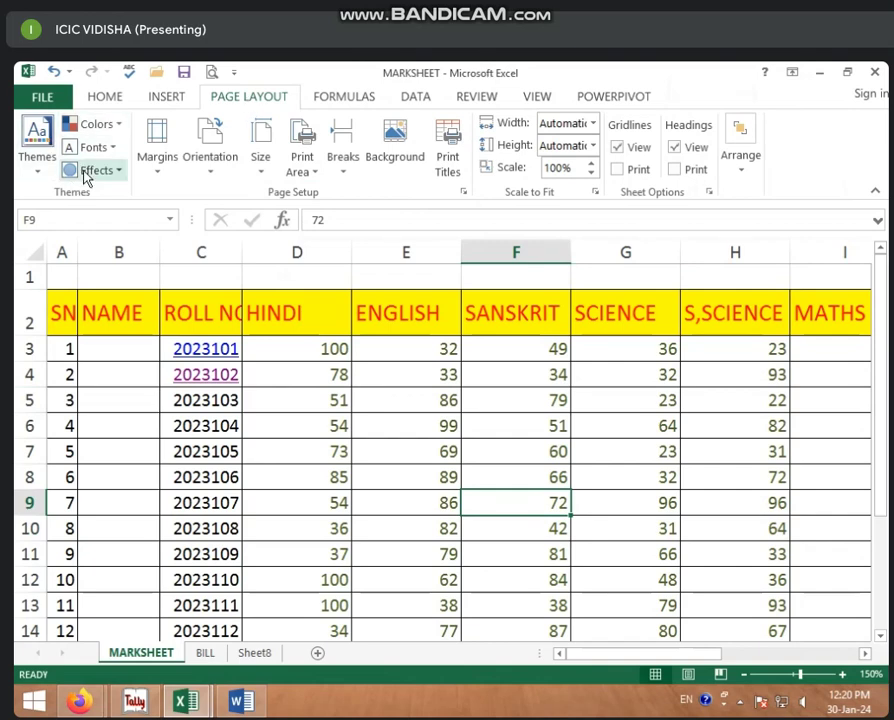
Look through theme colour schemes and fonts, leaving both unchanged
click(120, 124)
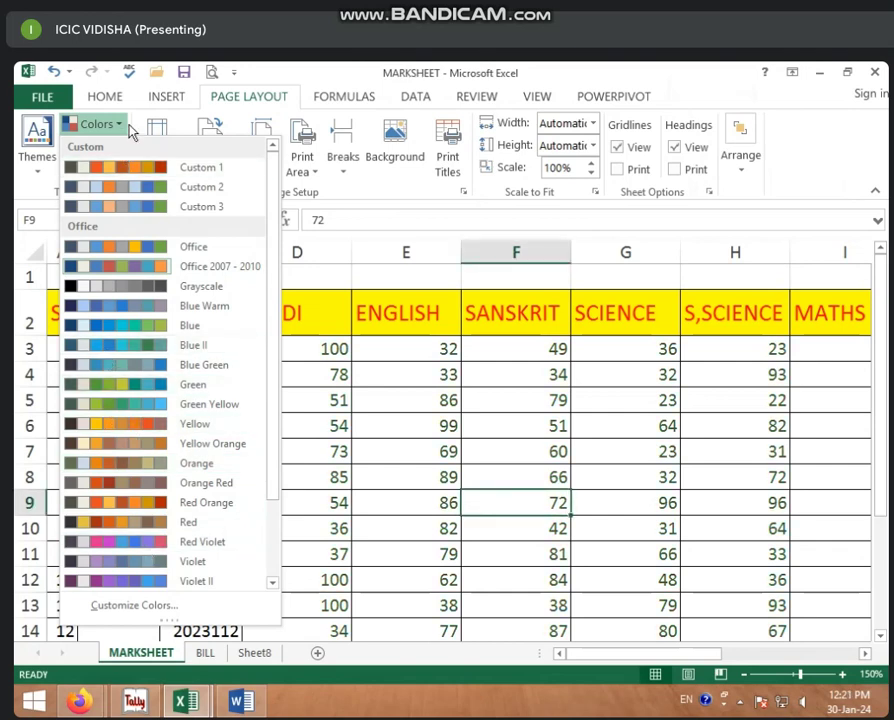
click(95, 124)
click(112, 147)
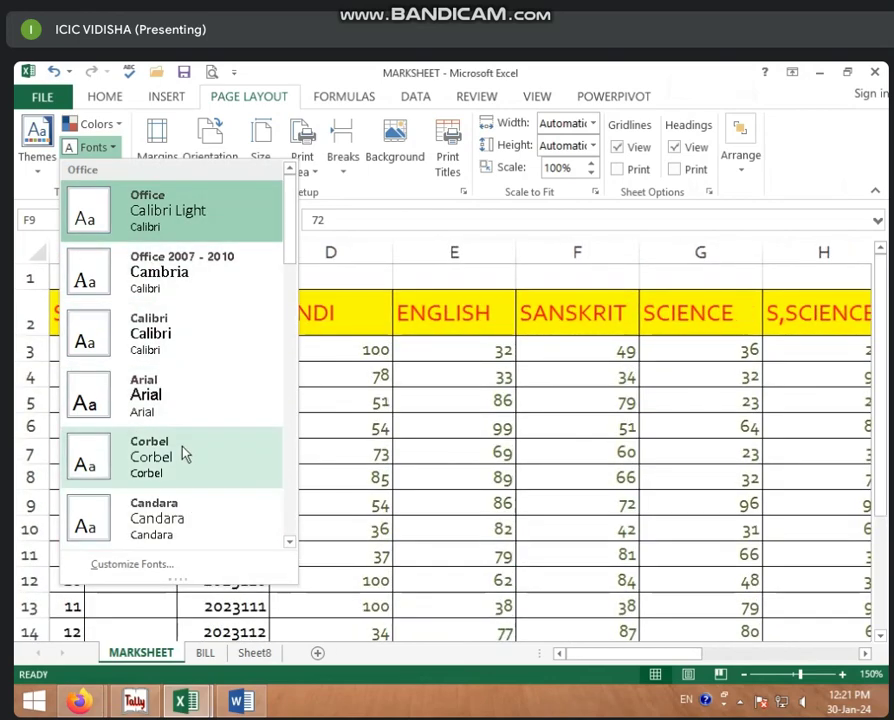
scroll(150, 524, down, 5)
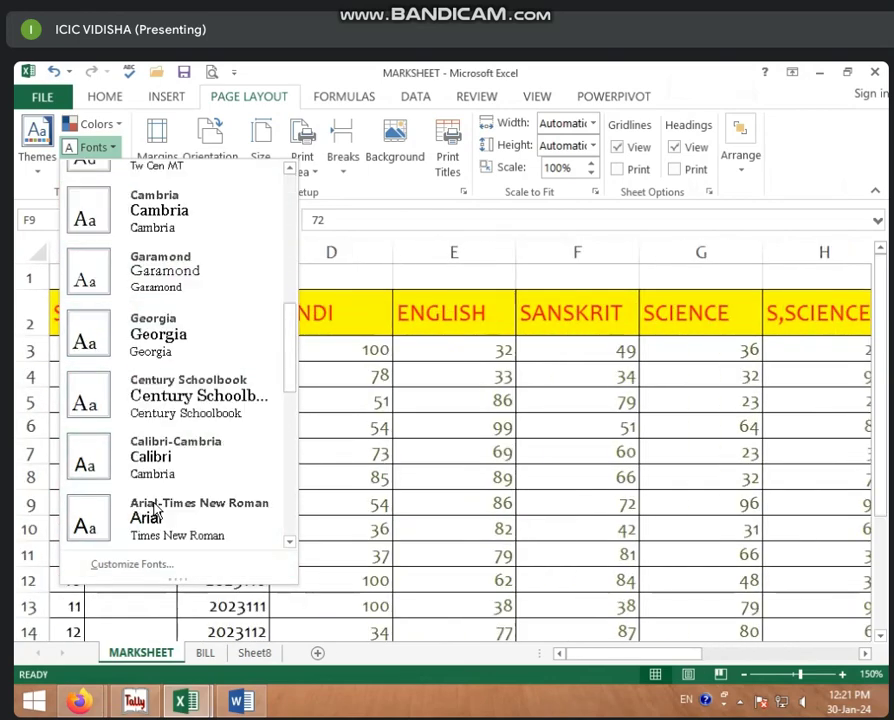
scroll(154, 524, down, 3)
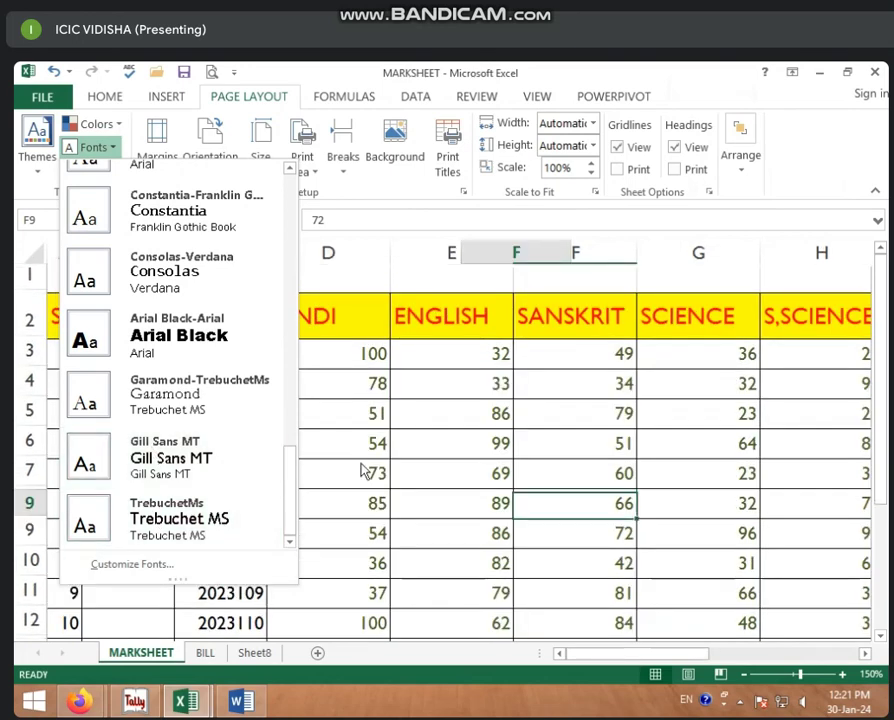
click(366, 472)
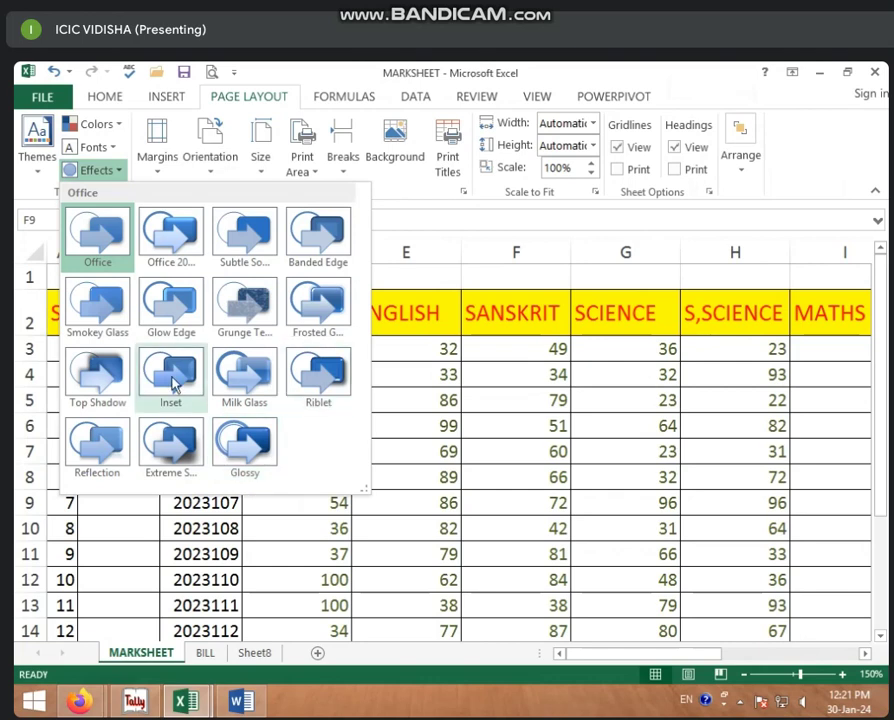
Dismiss the Effects gallery and Margins presets unchanged, keeping Normal margins, then select F8 and F6
click(162, 305)
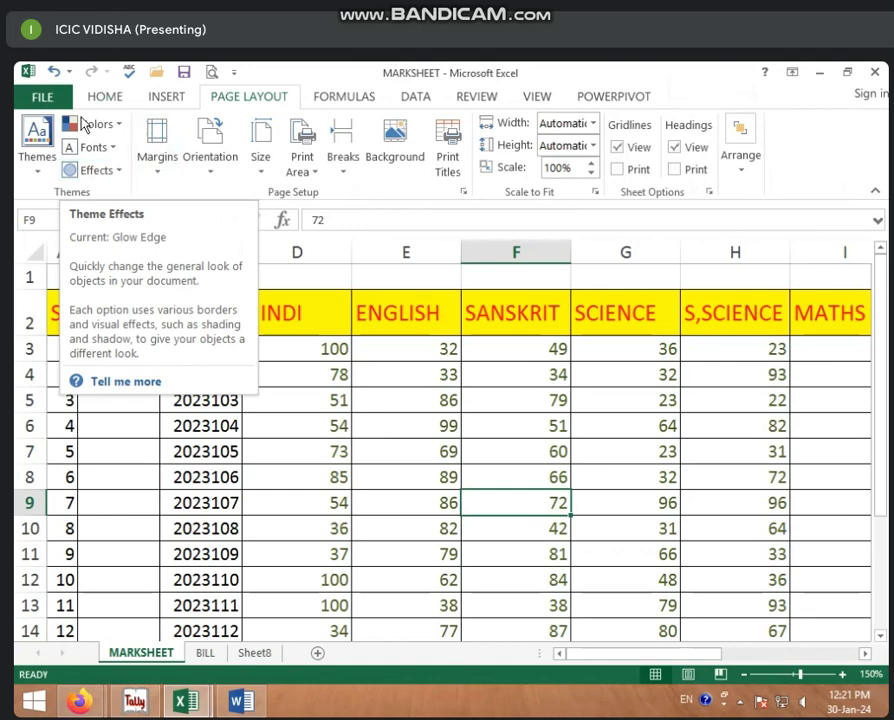
click(164, 172)
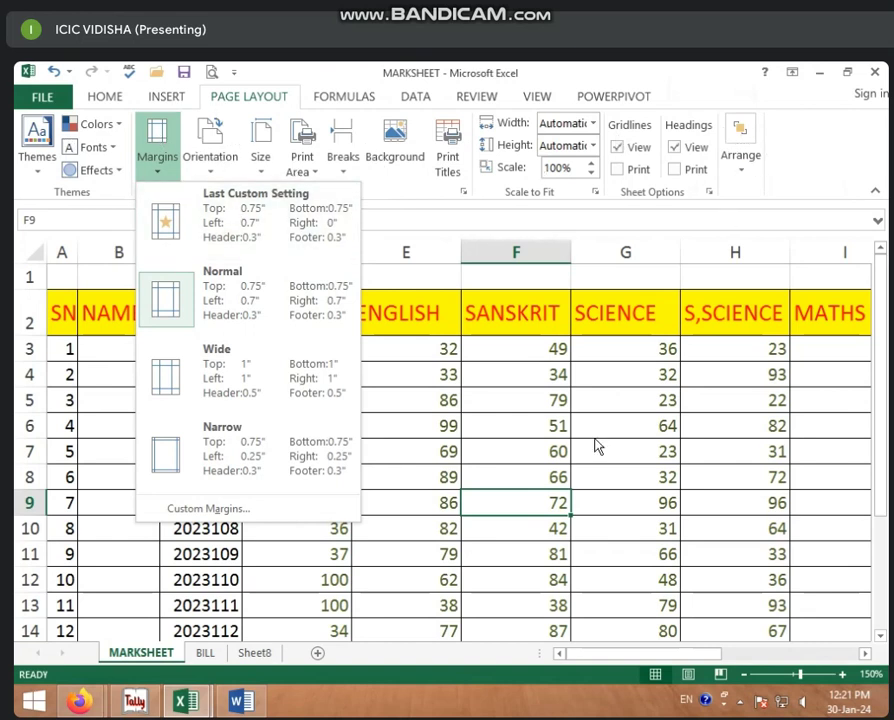
click(578, 464)
click(491, 465)
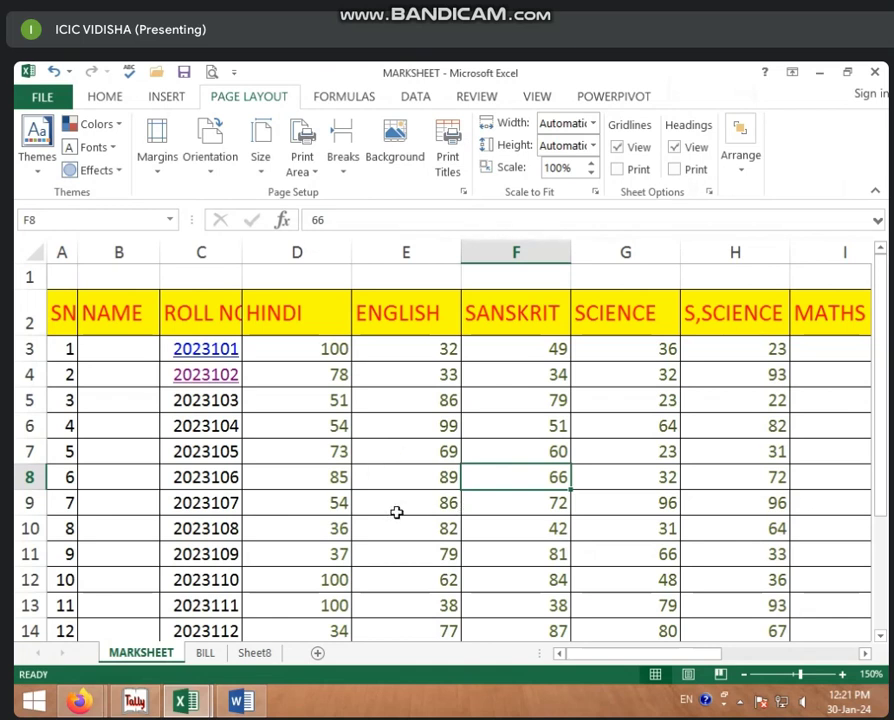
click(505, 426)
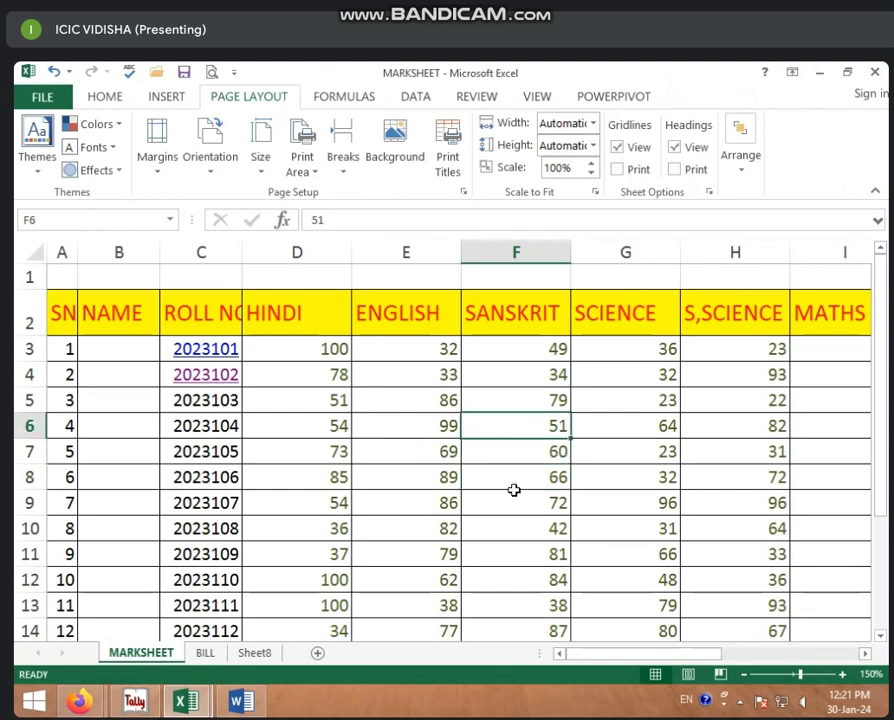
key(ctrl+p)
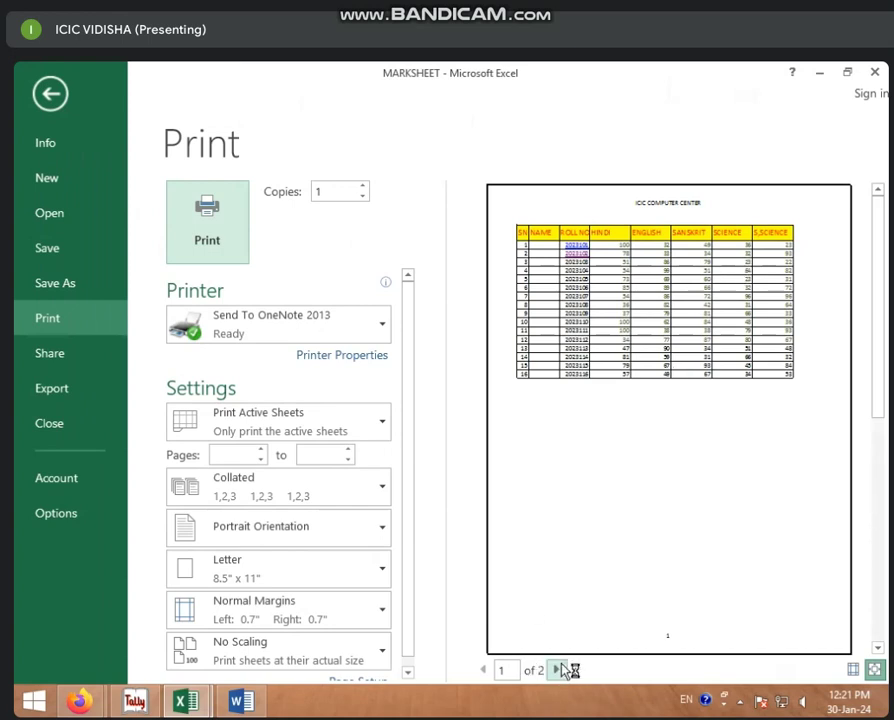
click(558, 670)
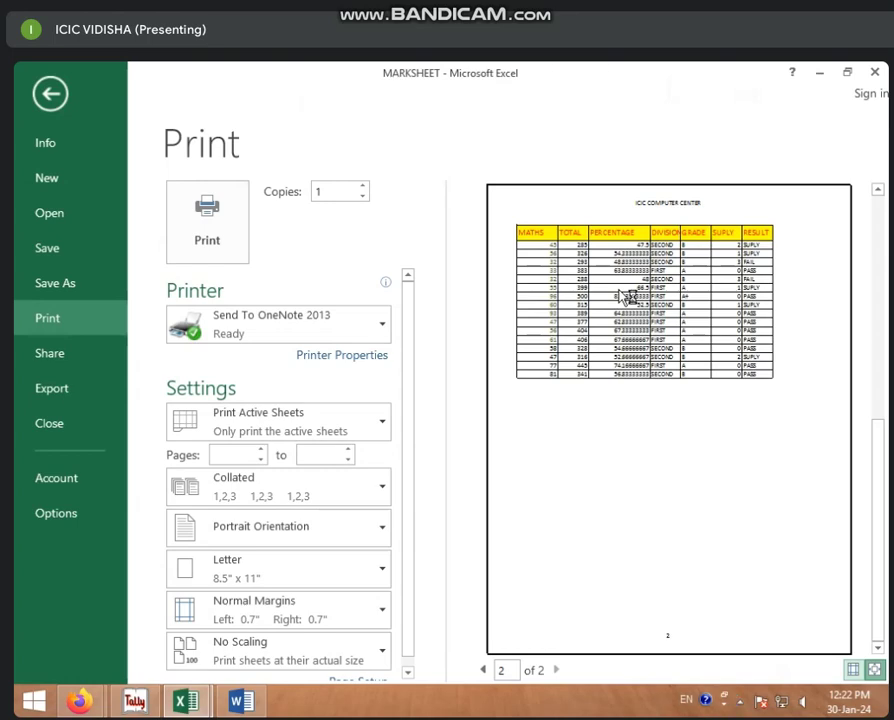
click(49, 93)
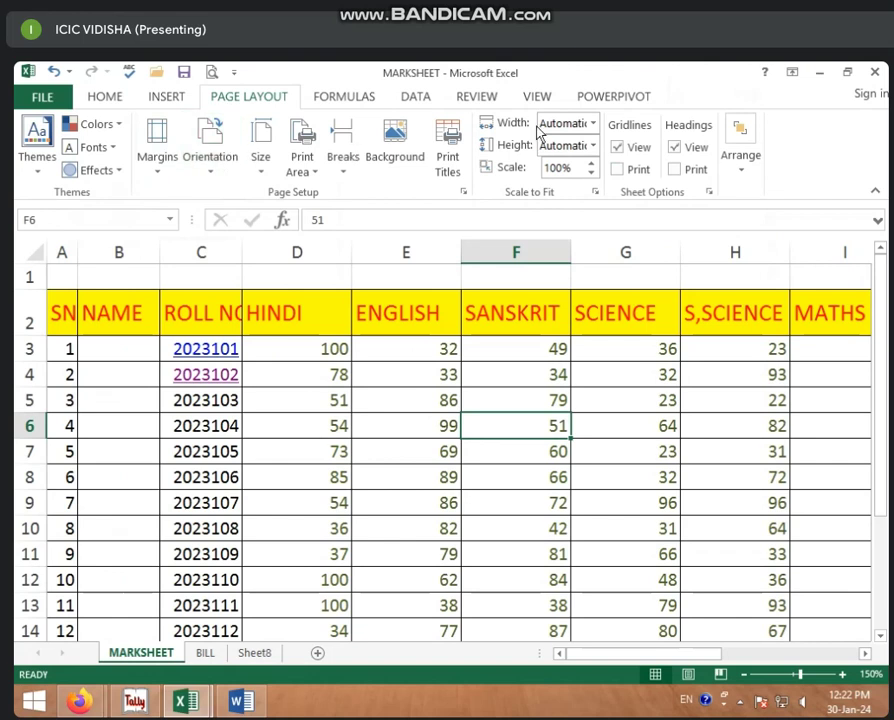
click(585, 558)
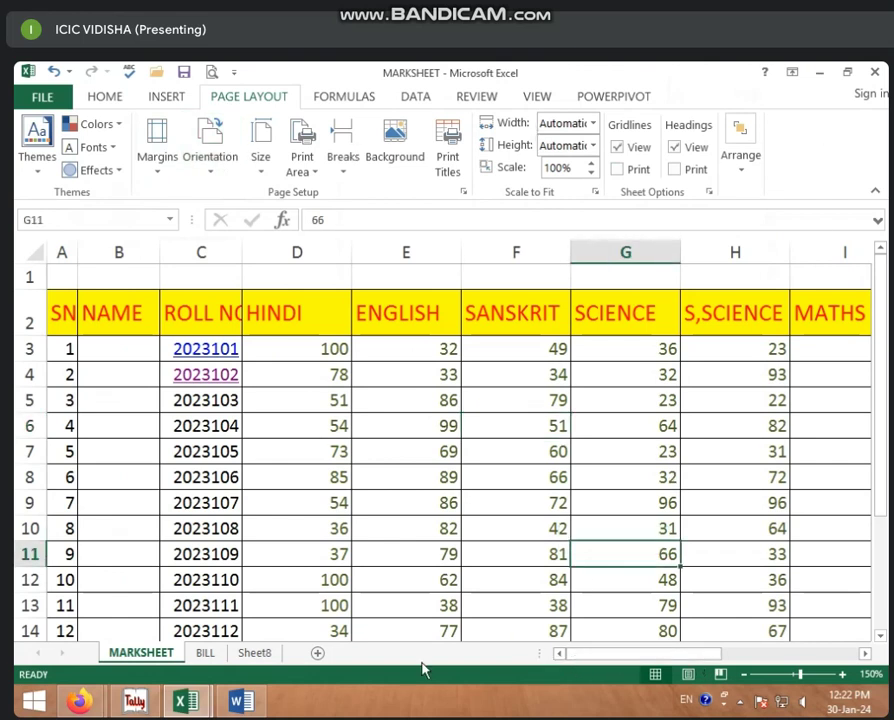
click(689, 677)
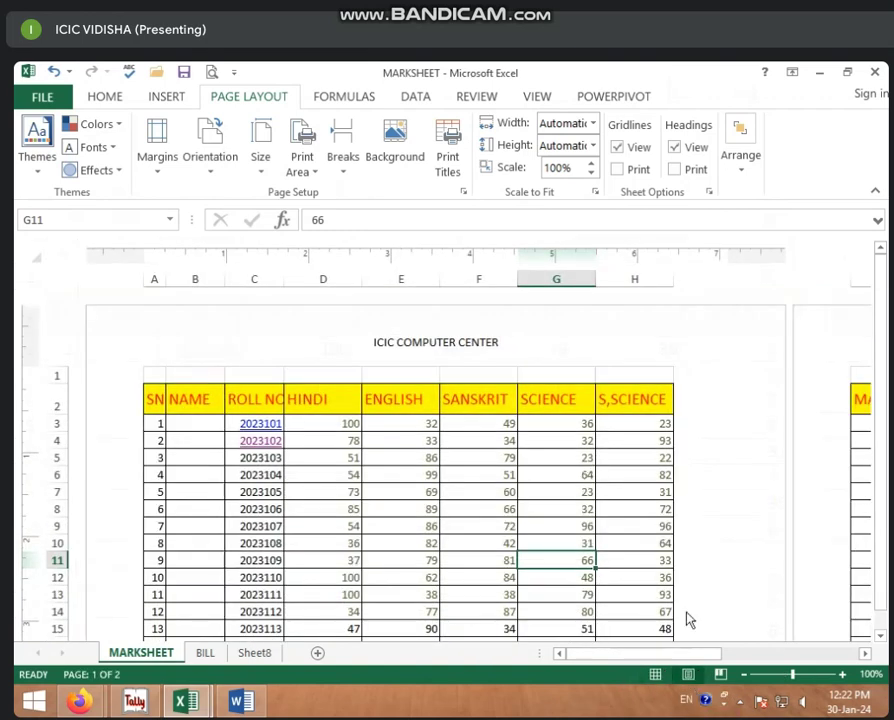
click(656, 675)
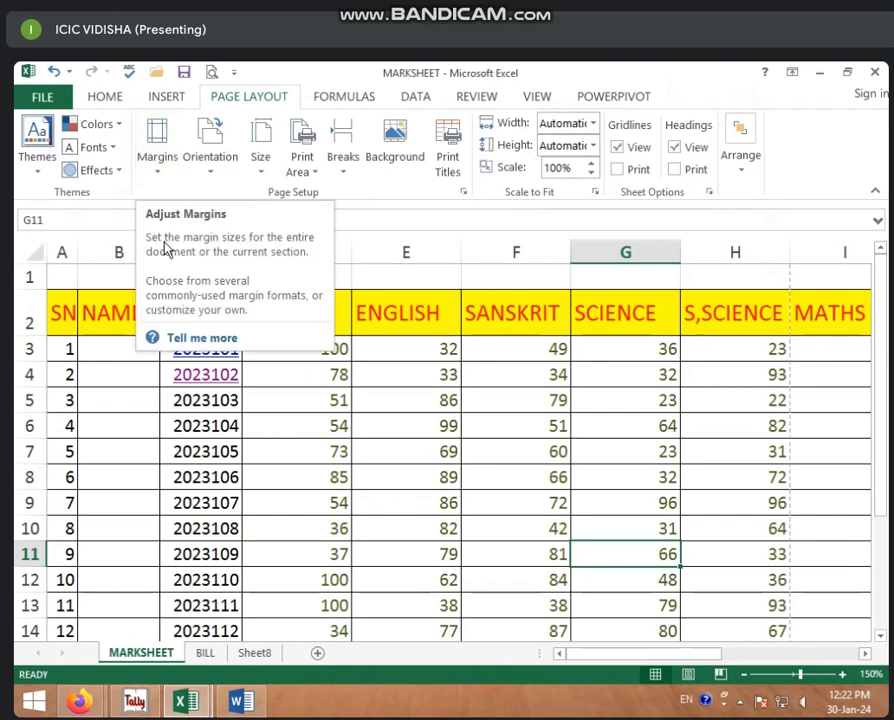
key(ctrl+p)
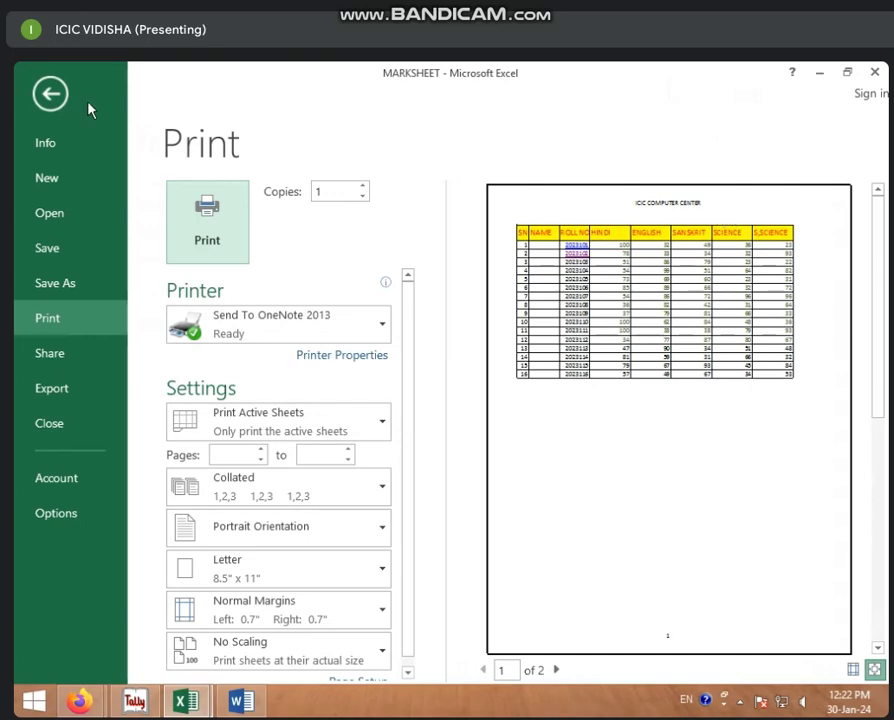
click(49, 93)
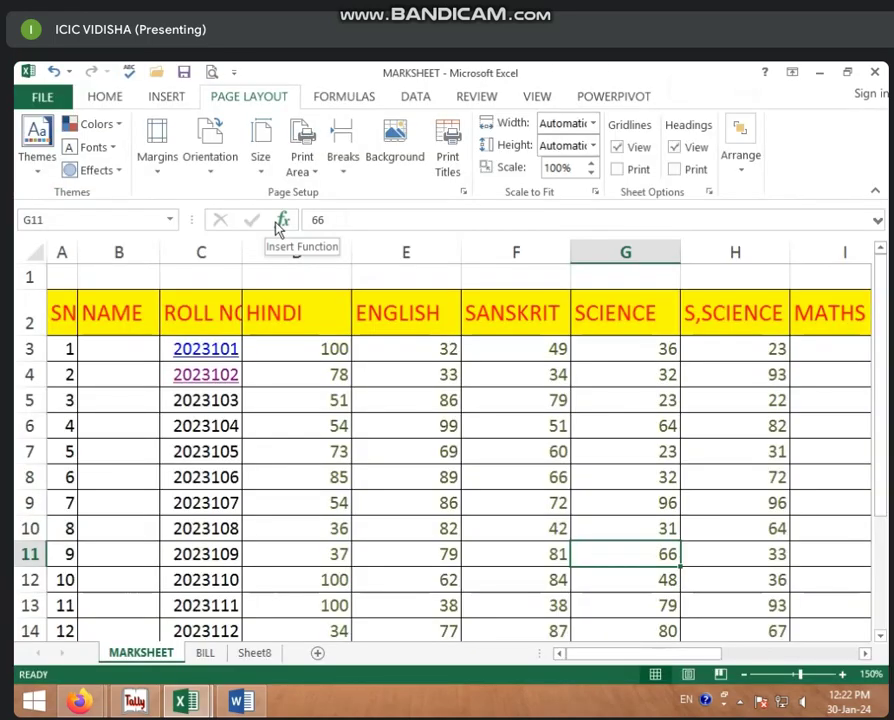
key(ctrl+p)
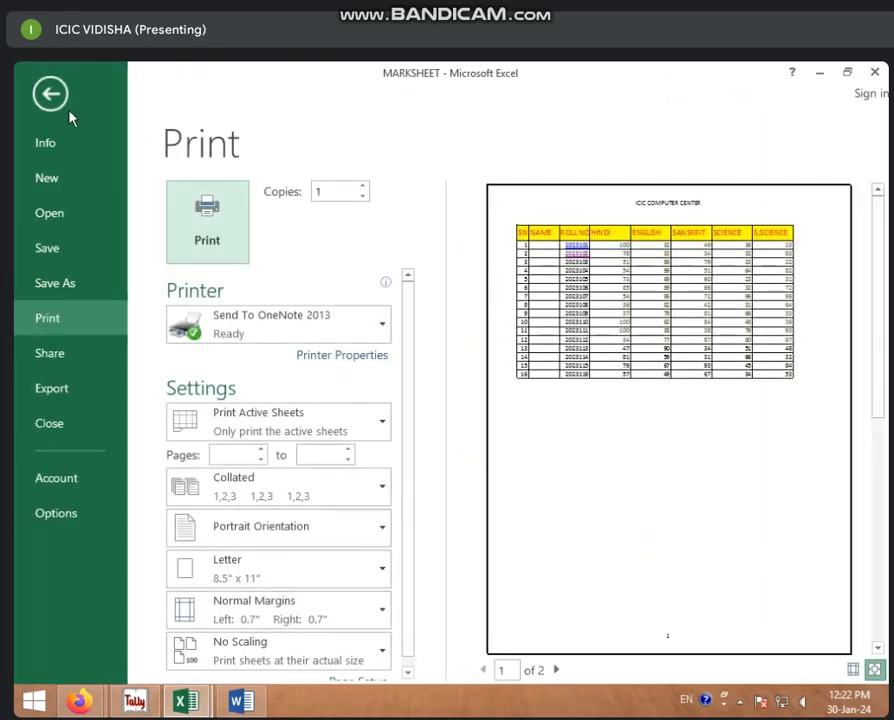
click(50, 94)
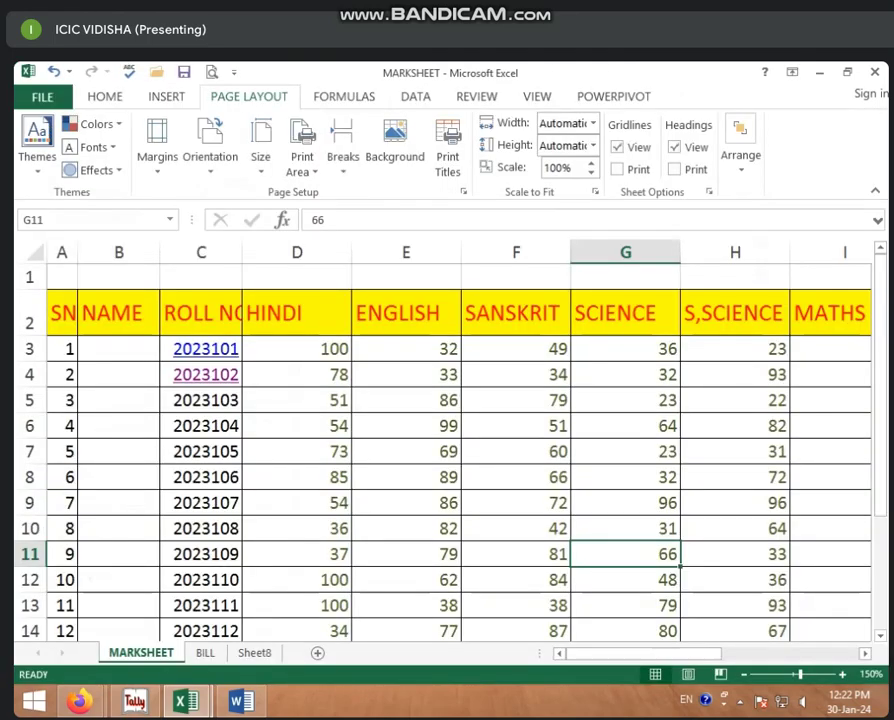
key(ctrl+p)
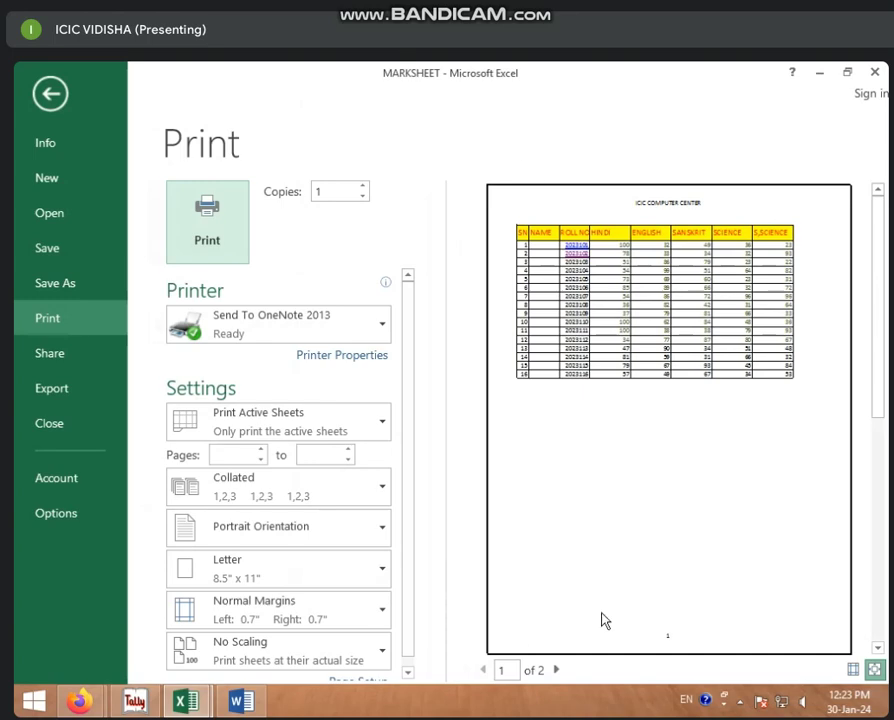
click(50, 94)
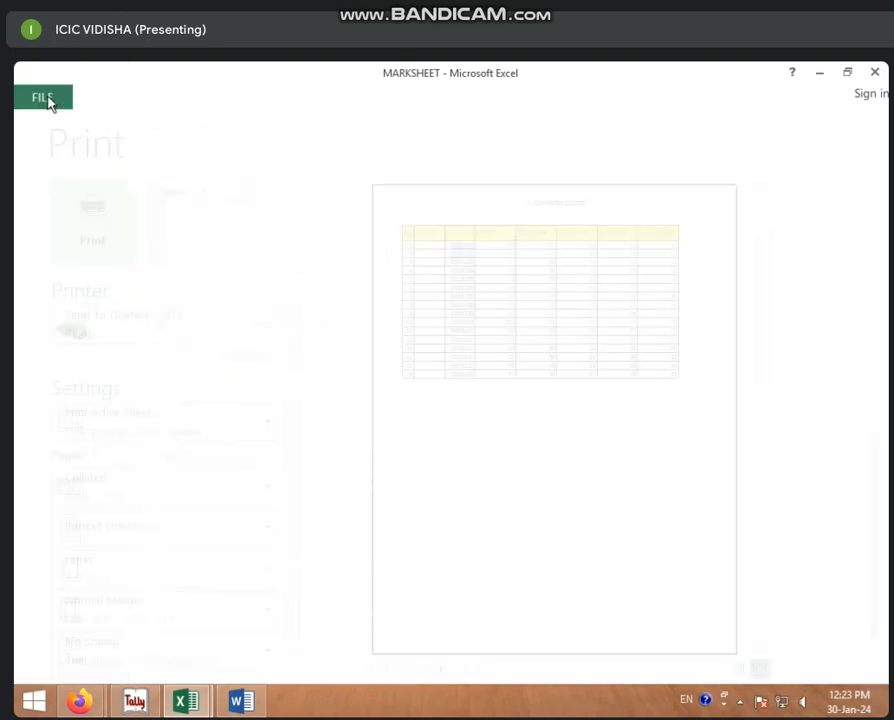
click(560, 396)
mouse_move(623, 655)
mouse_down()
mouse_move(748, 656)
mouse_move(610, 656)
mouse_up()
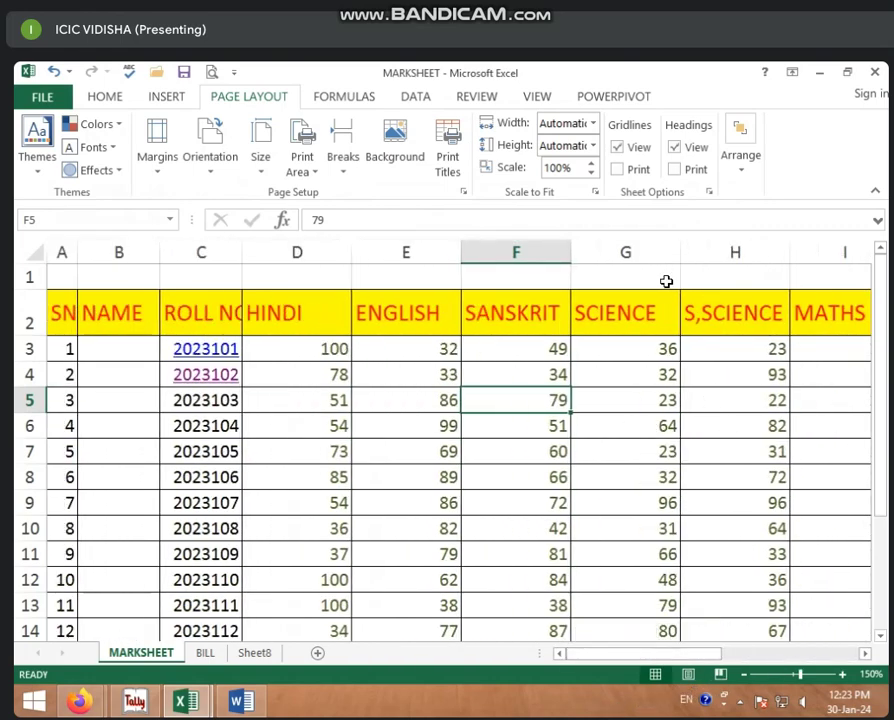
Apply Narrow margins (0.25" sides) and check the print preview, still two pages
click(158, 170)
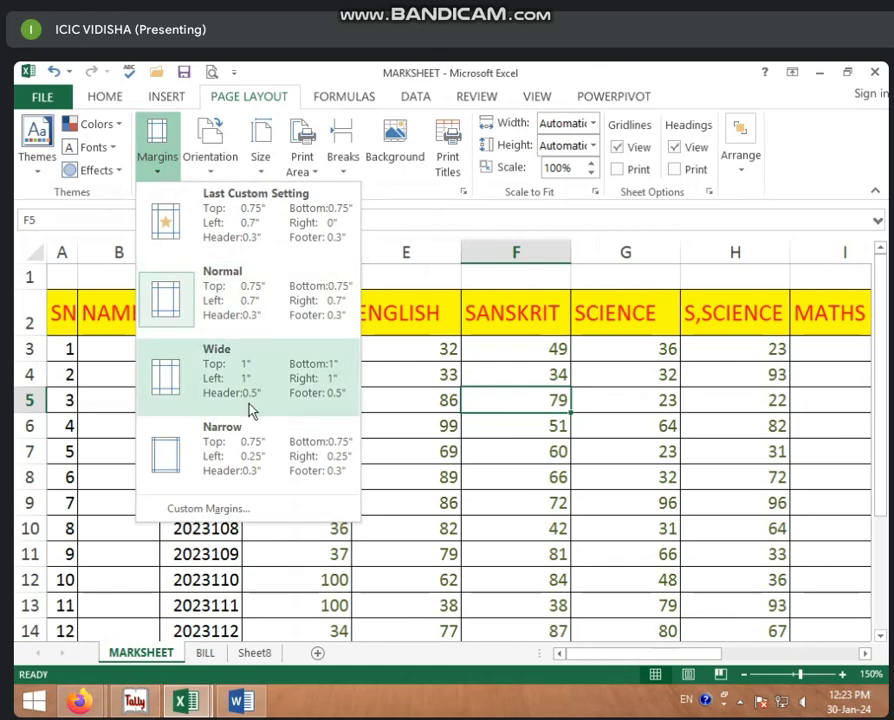
click(240, 455)
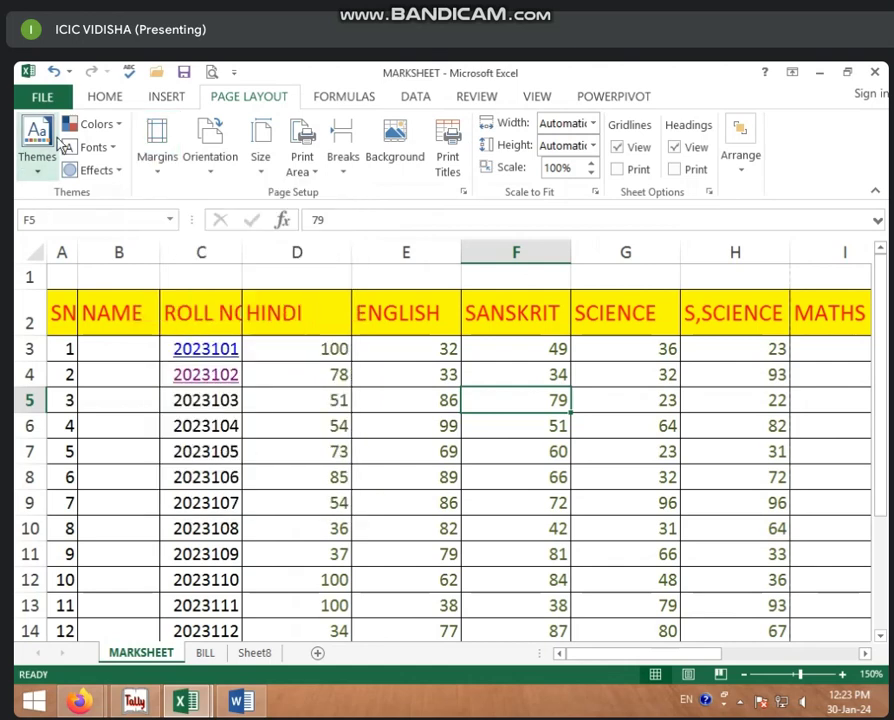
click(371, 416)
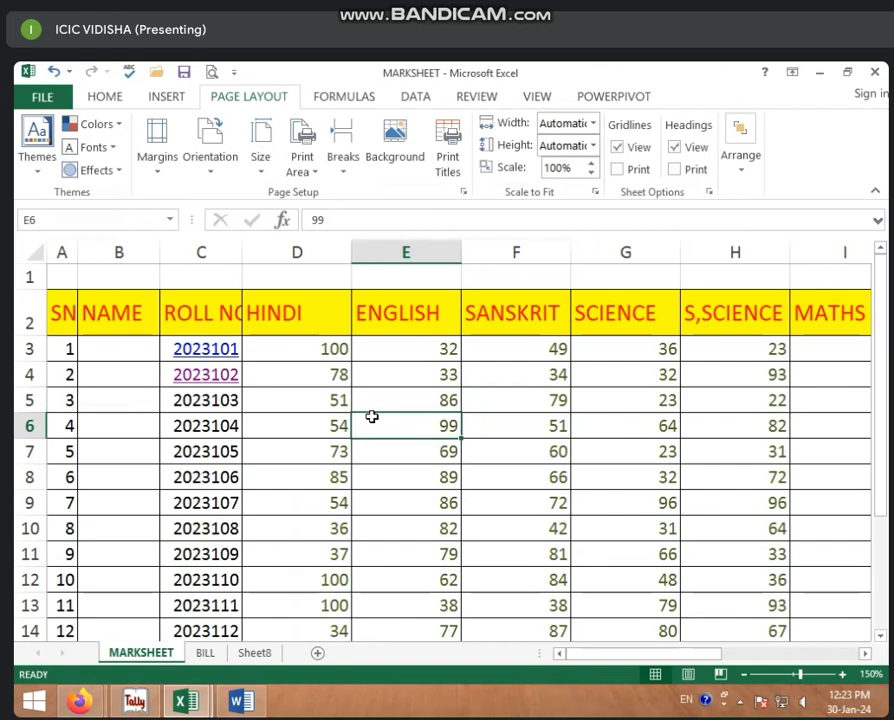
key(ctrl+p)
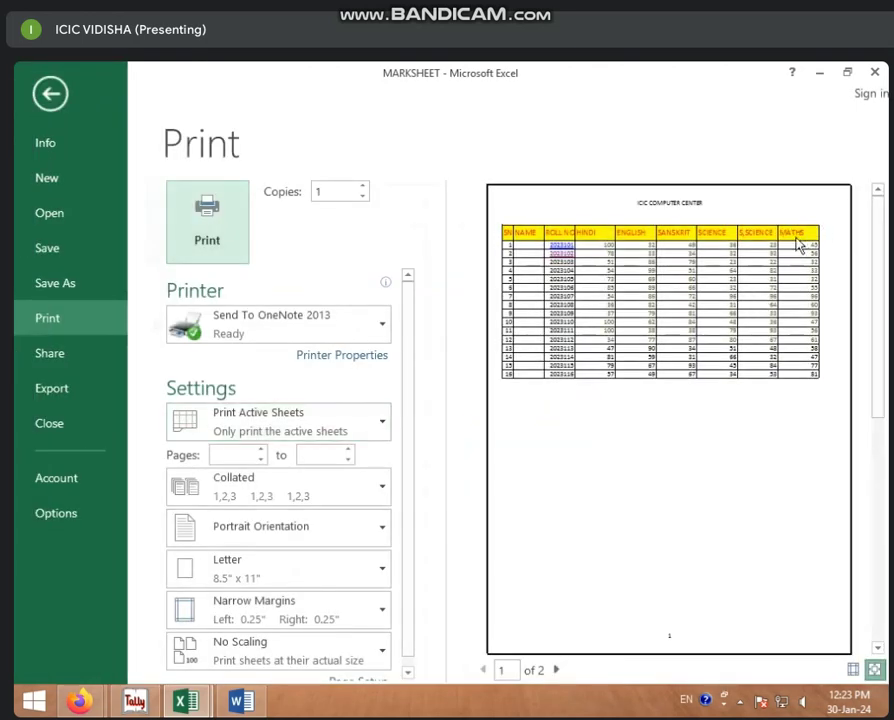
click(50, 98)
click(392, 396)
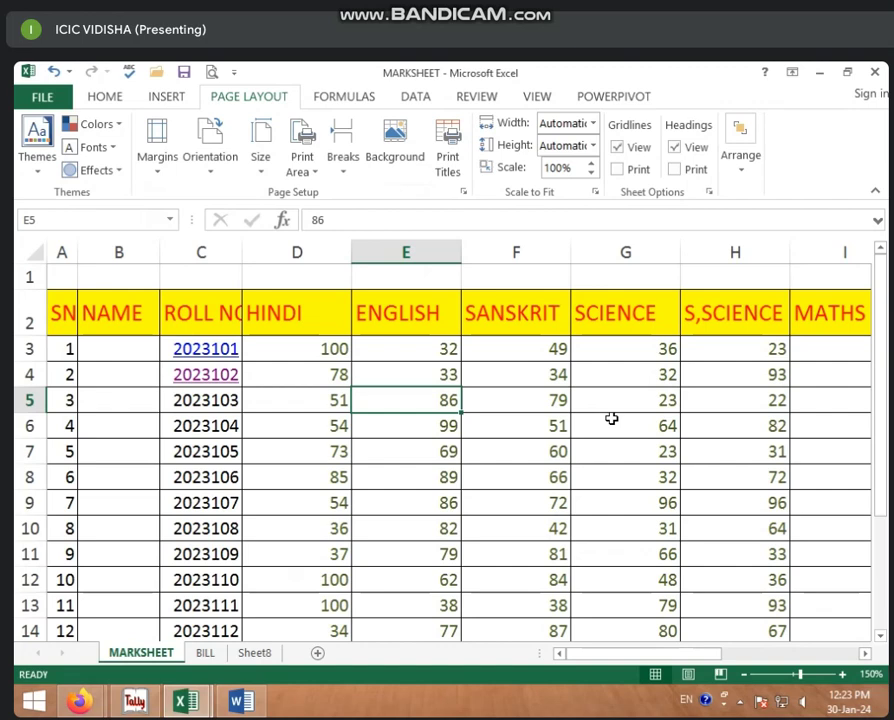
Switch to Page Layout view, zoom out to see both pages, and apply Normal margins
click(720, 674)
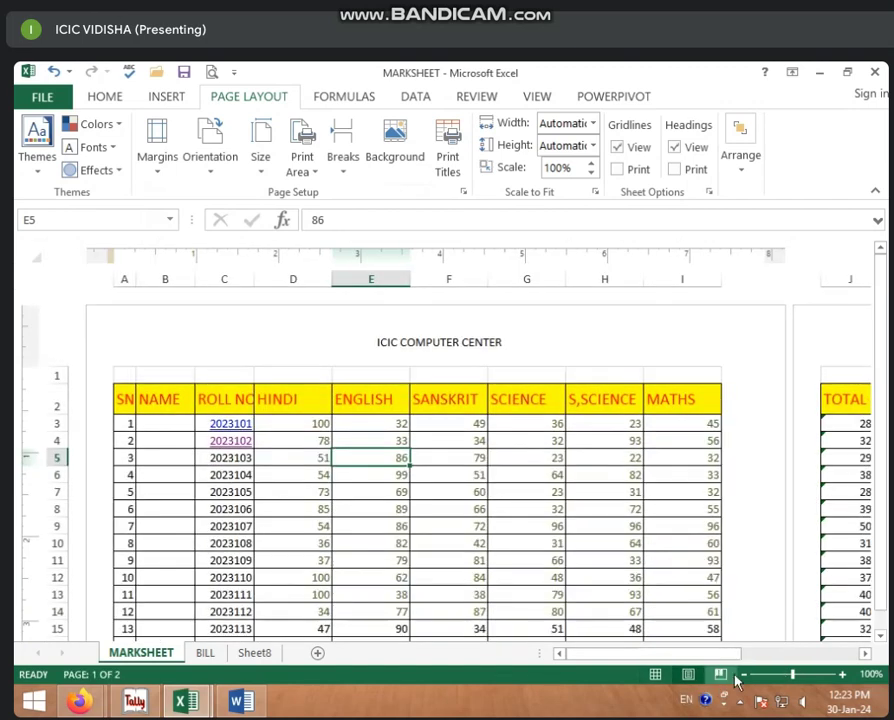
click(601, 562)
click(746, 675)
click(746, 675)
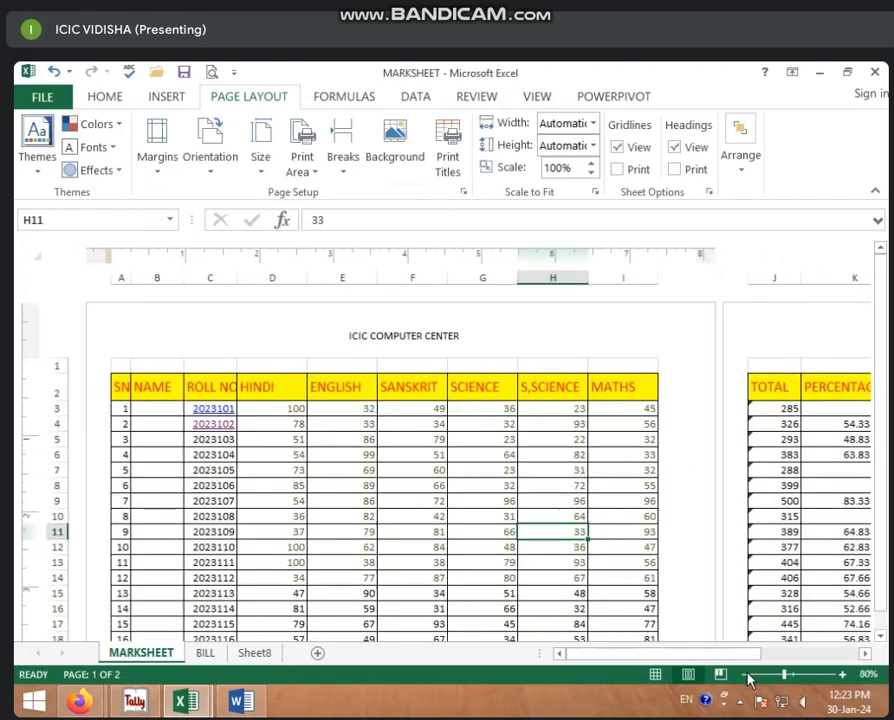
click(746, 675)
click(747, 675)
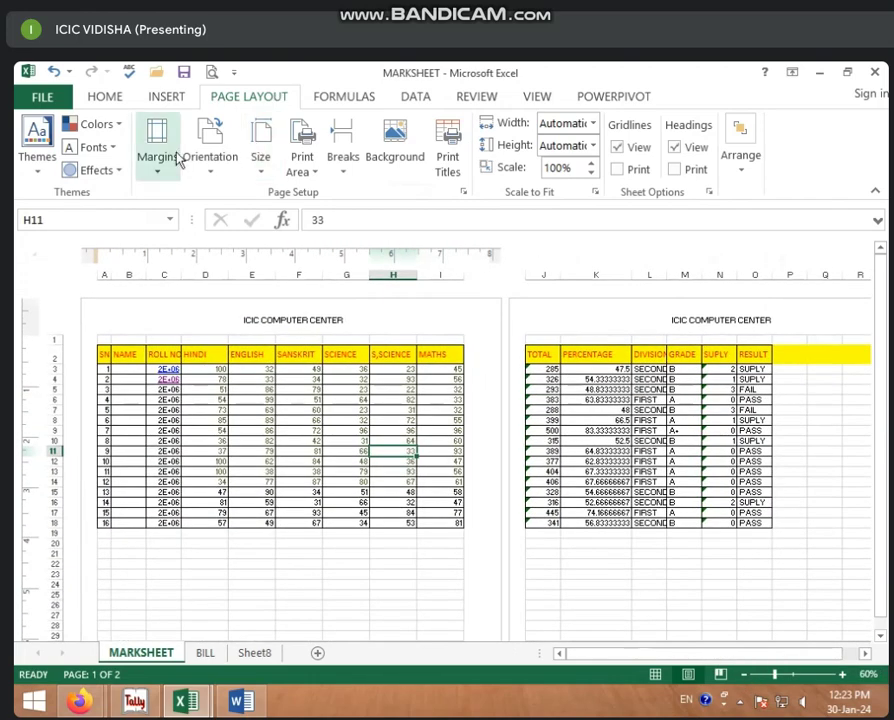
click(172, 158)
click(240, 292)
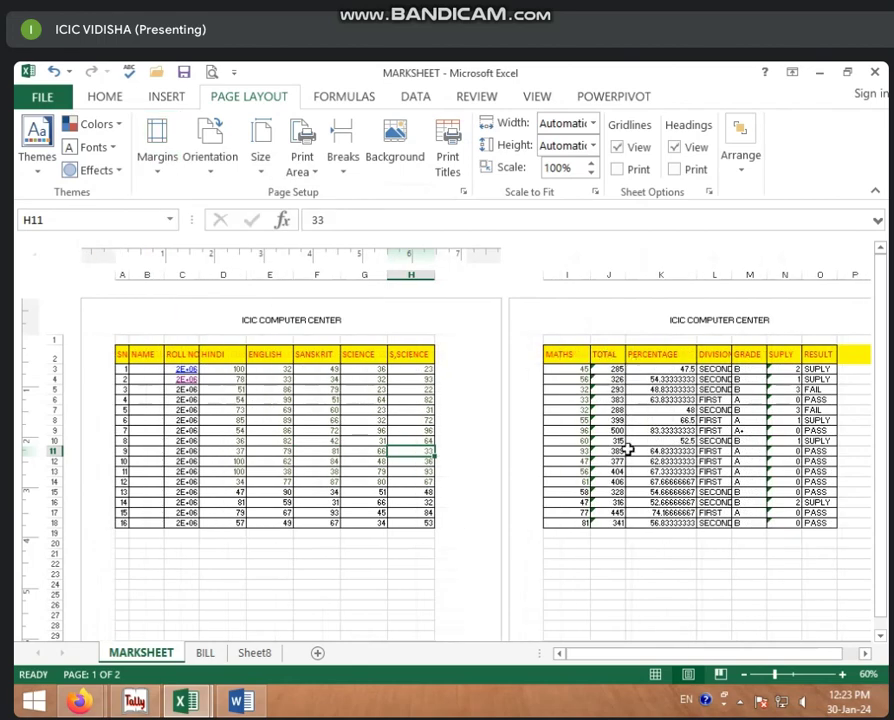
Set the right margin to 0 in Custom Margins and apply it
click(158, 165)
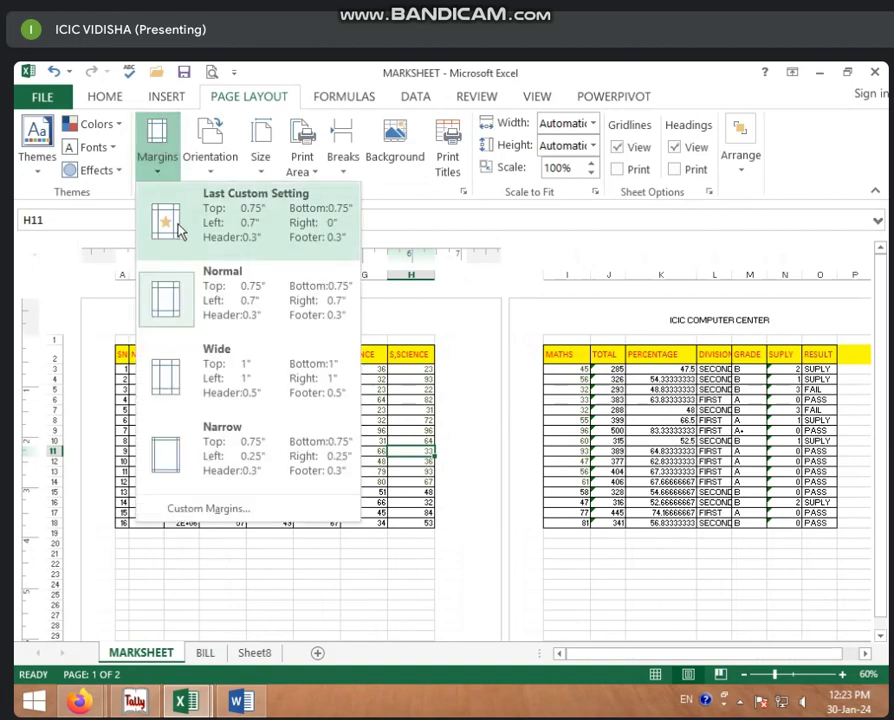
click(177, 513)
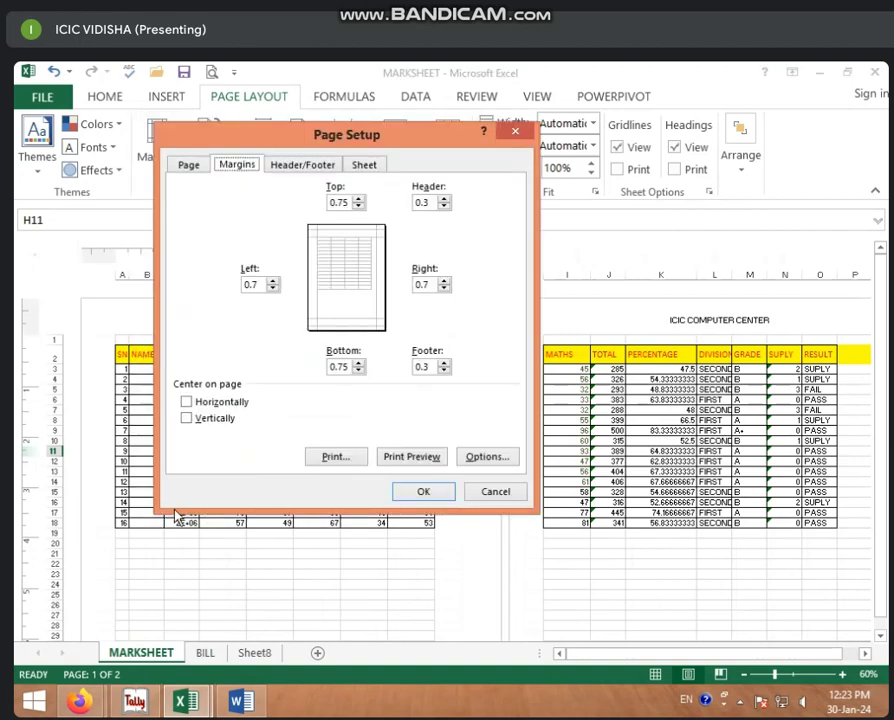
click(347, 203)
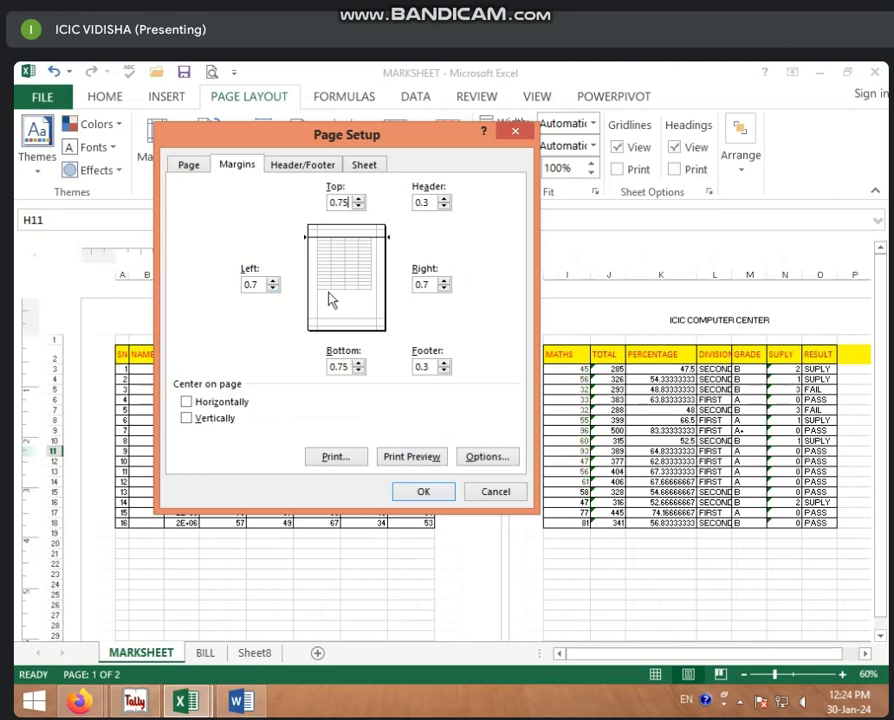
double_click(421, 284)
text(0)
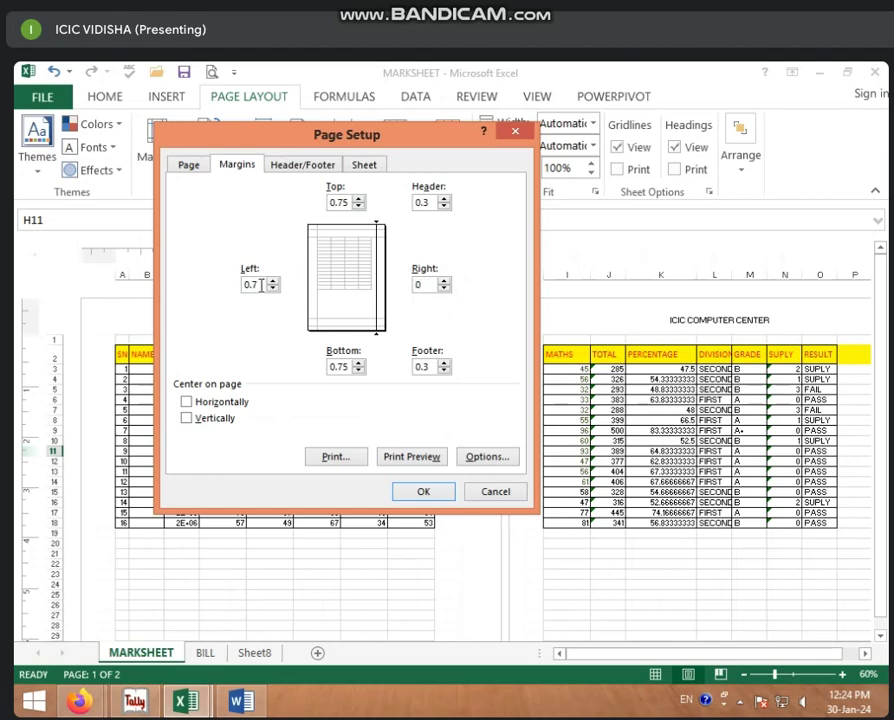
double_click(261, 286)
click(423, 491)
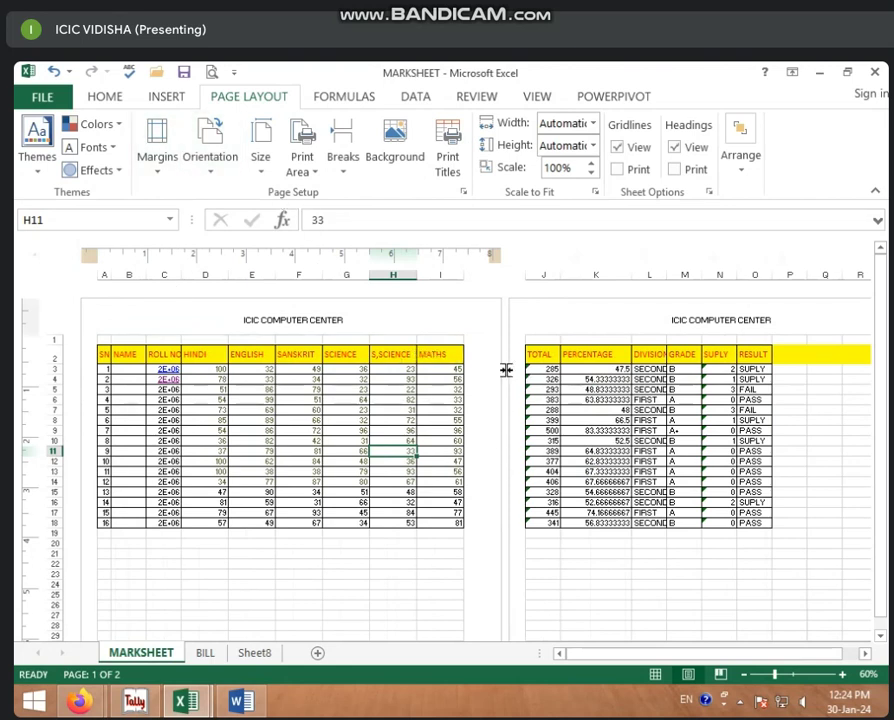
Apply Normal margins, view the Orientation choices without changing them, and scroll the pages
click(178, 179)
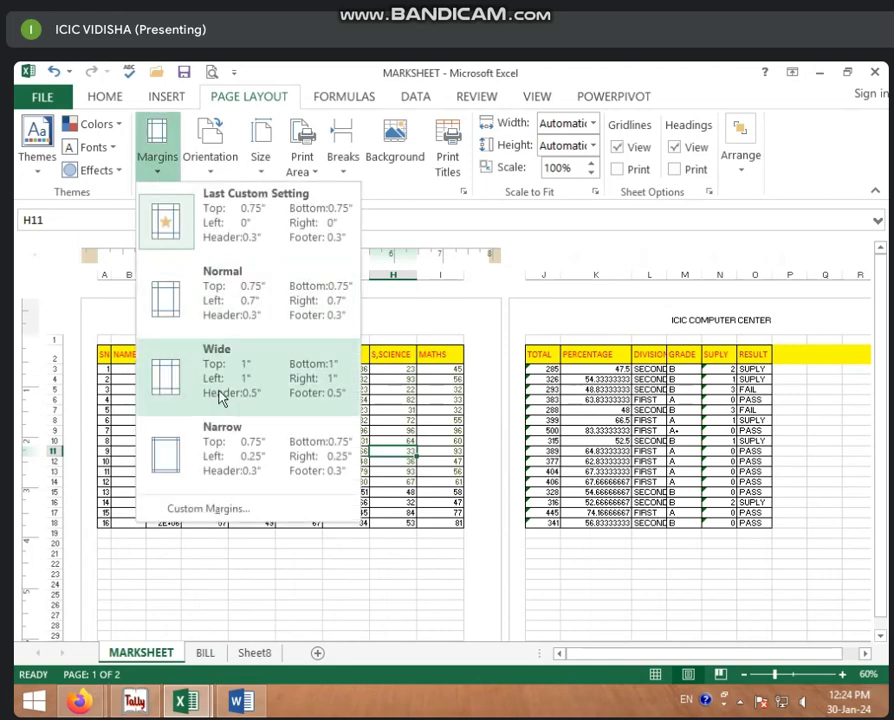
click(160, 300)
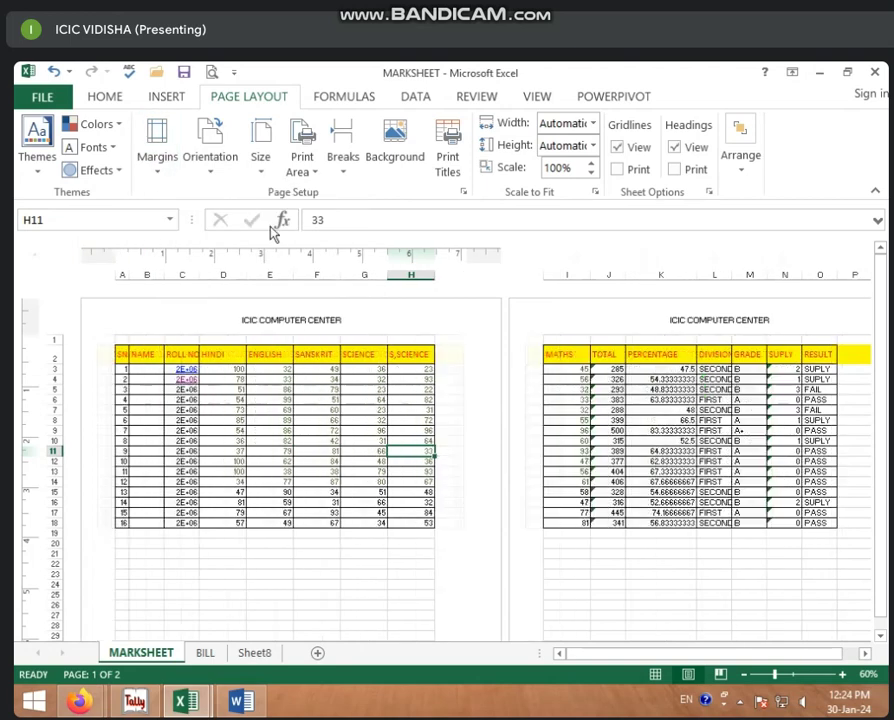
click(204, 172)
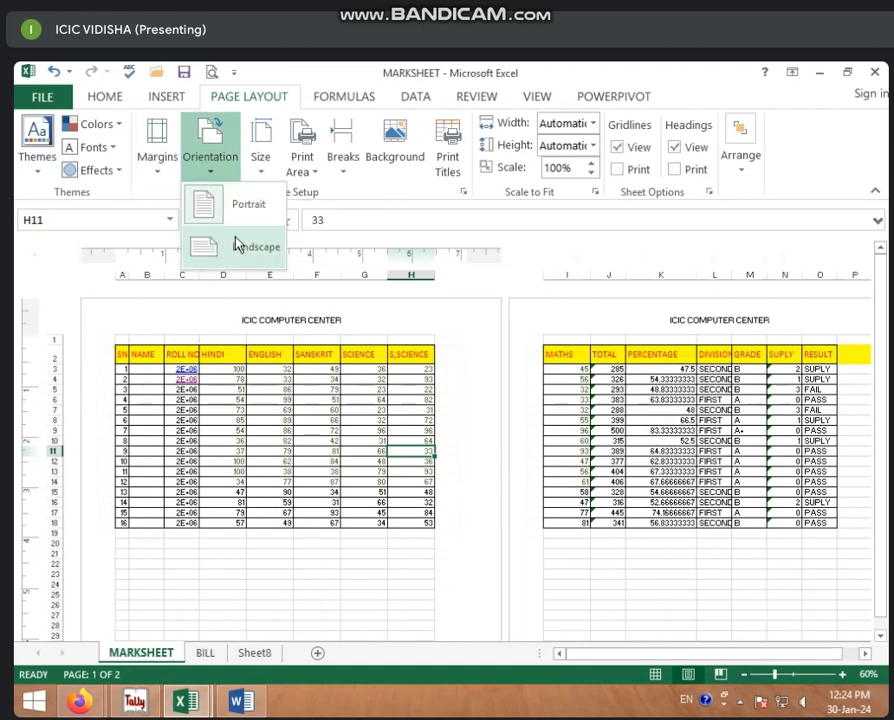
click(305, 505)
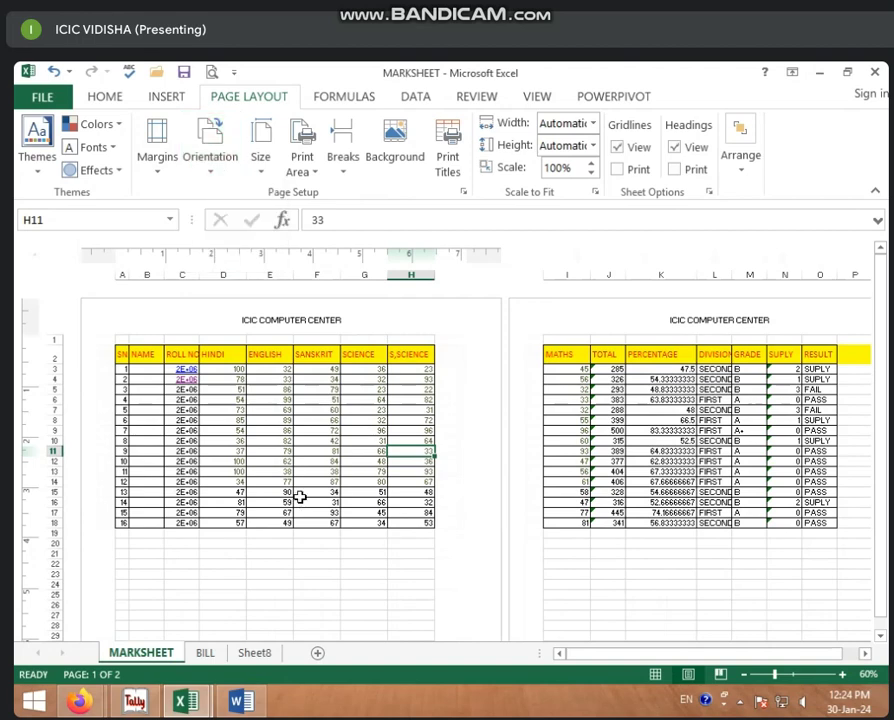
scroll(383, 520, down, 5)
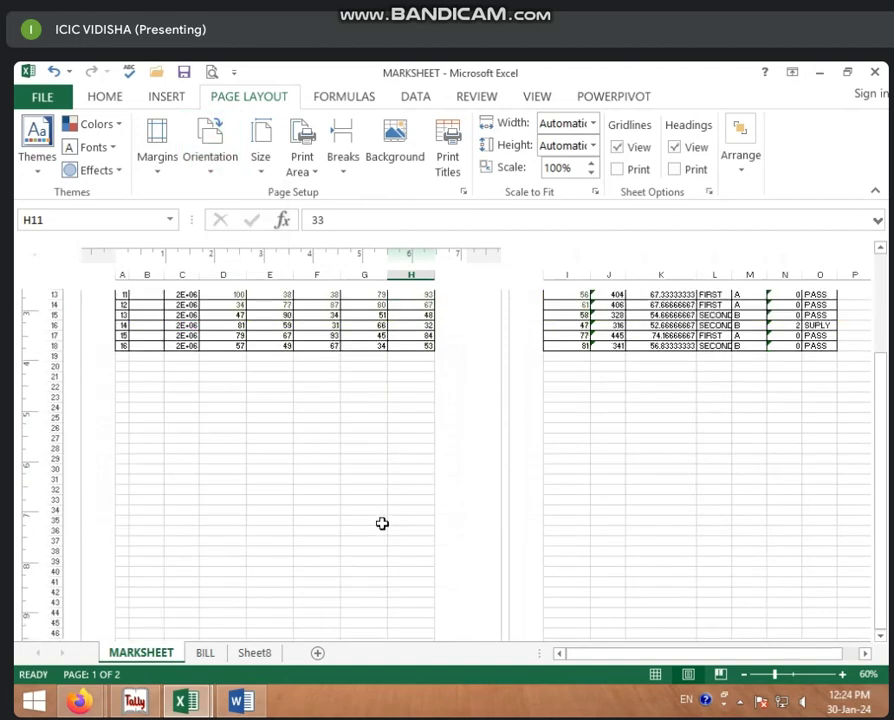
scroll(382, 524, up, 3)
scroll(370, 532, down, 7)
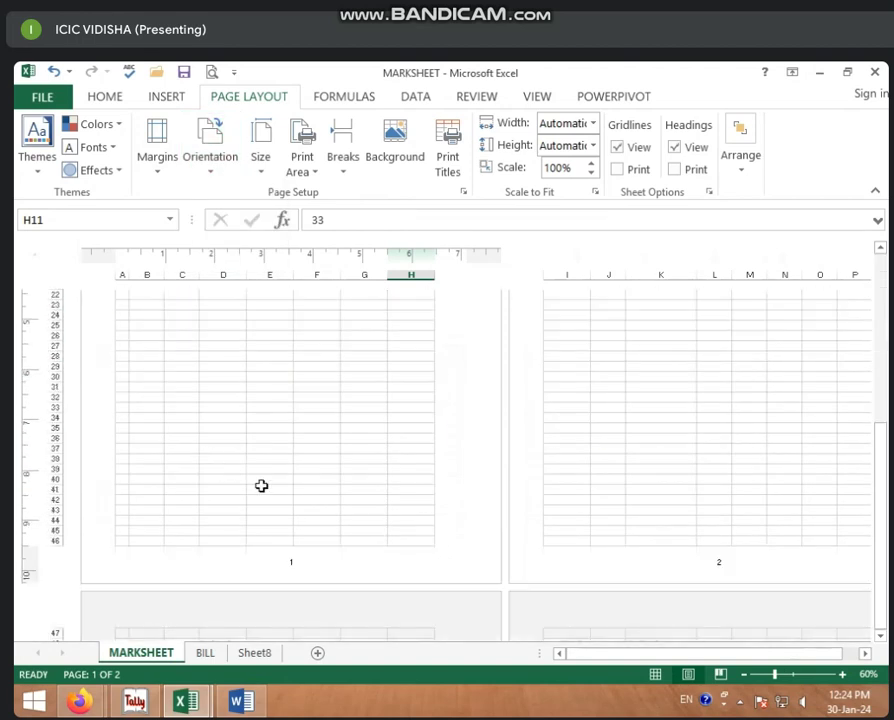
scroll(275, 500, up, 7)
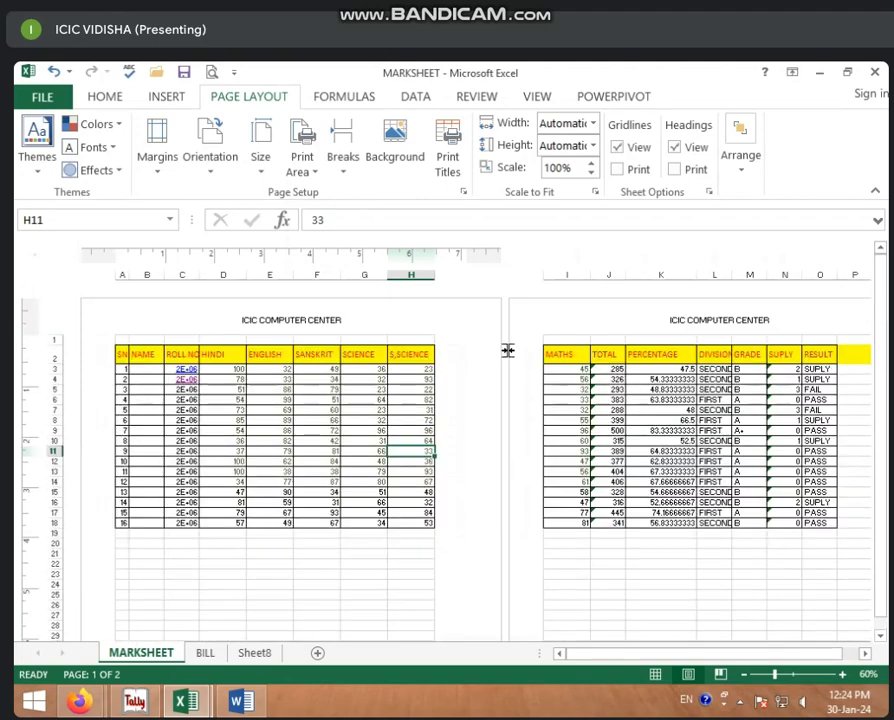
Set the MARKSHEET page orientation to Landscape
click(207, 172)
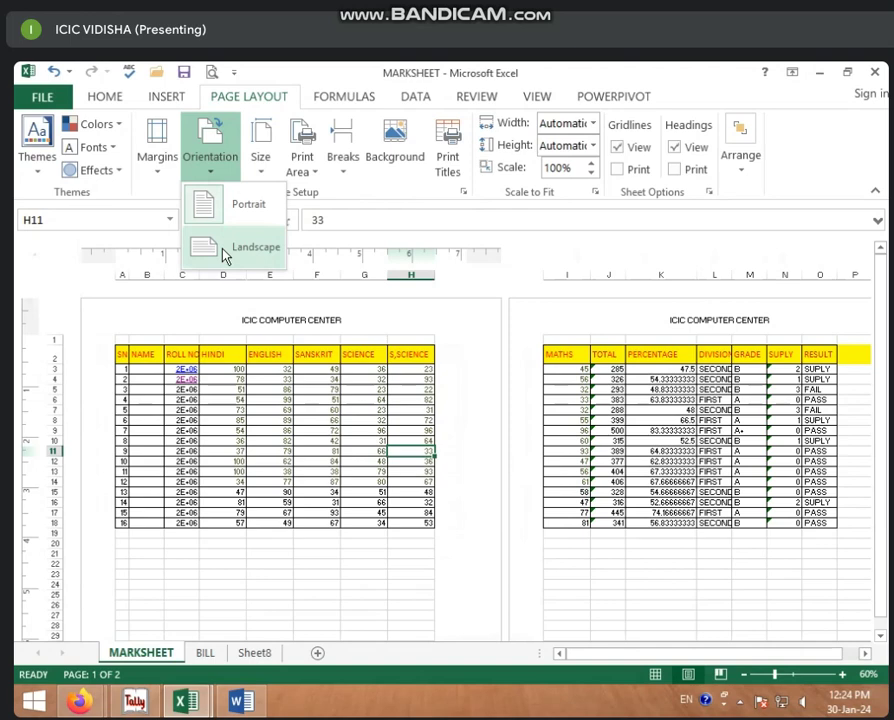
click(224, 250)
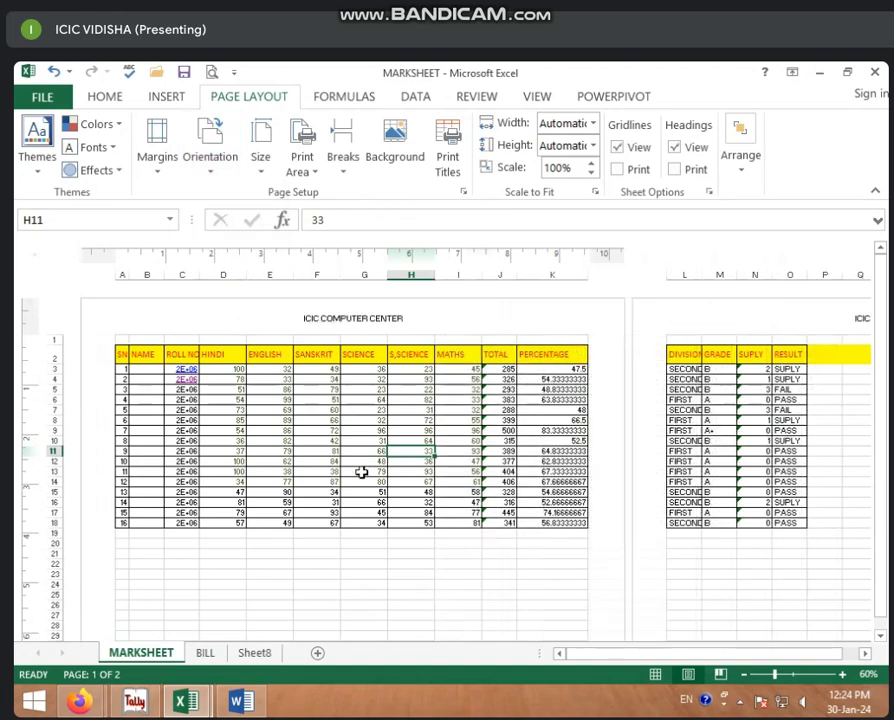
scroll(360, 480, down, 5)
scroll(356, 478, up, 1)
scroll(356, 474, up, 3)
Review the landscape page break, leaving orientation unchanged, and select the percentage in cell K17
click(210, 150)
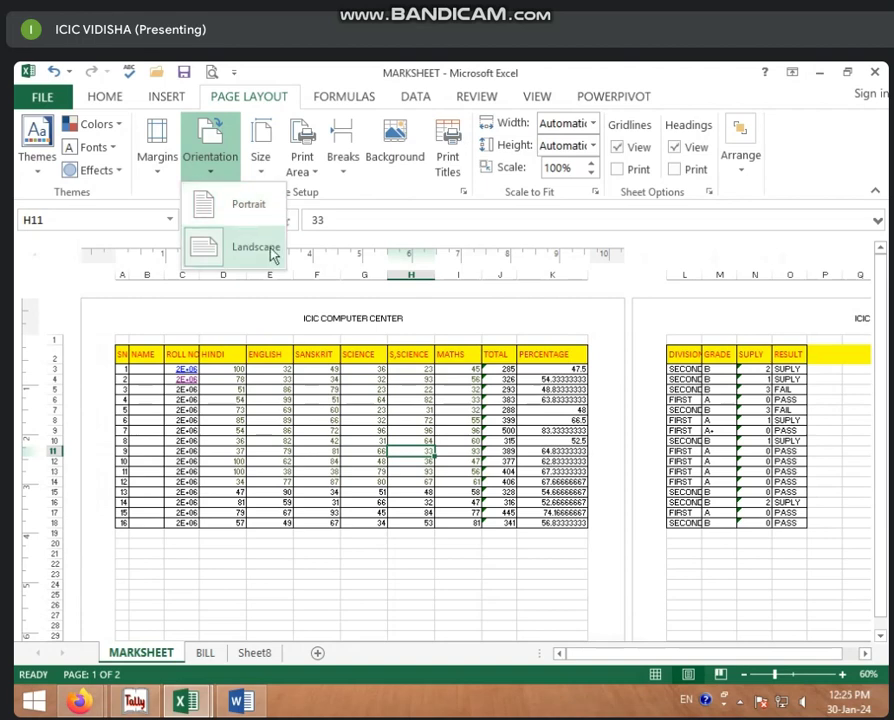
click(303, 593)
scroll(646, 440, down, 2)
scroll(715, 474, up, 2)
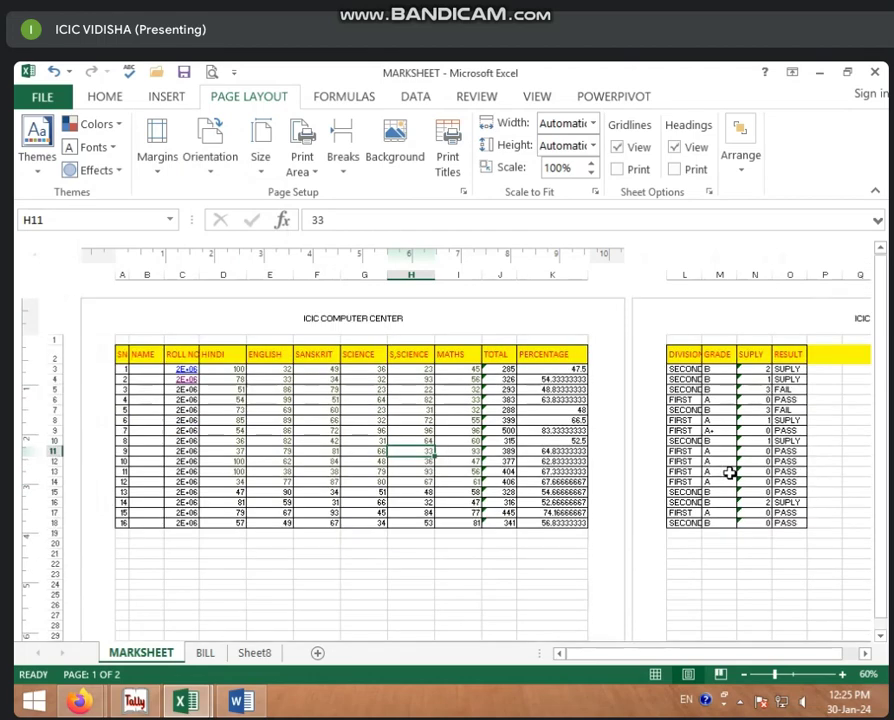
drag(760, 653, 784, 653)
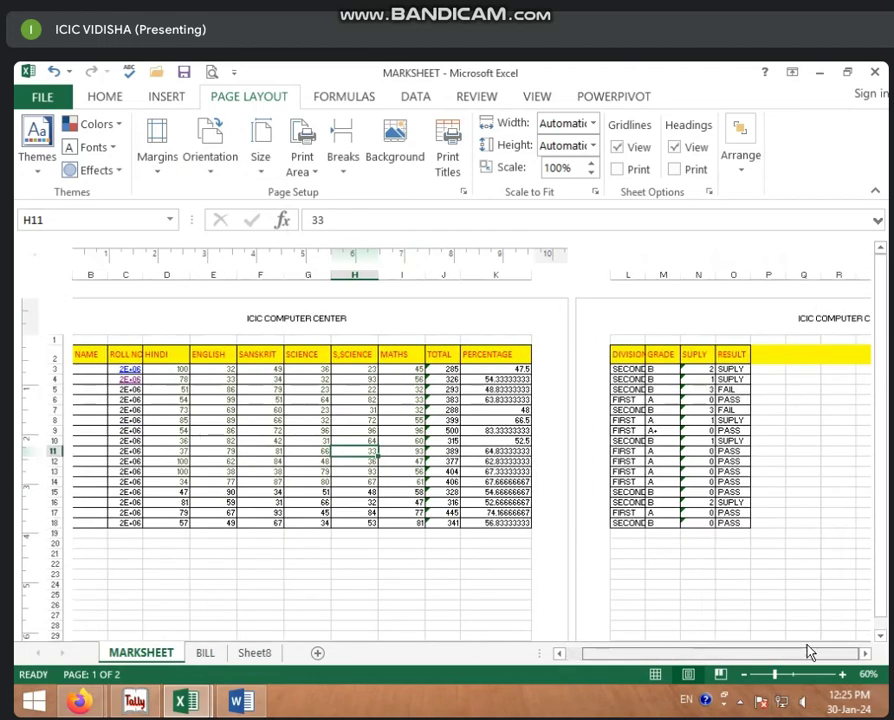
click(518, 512)
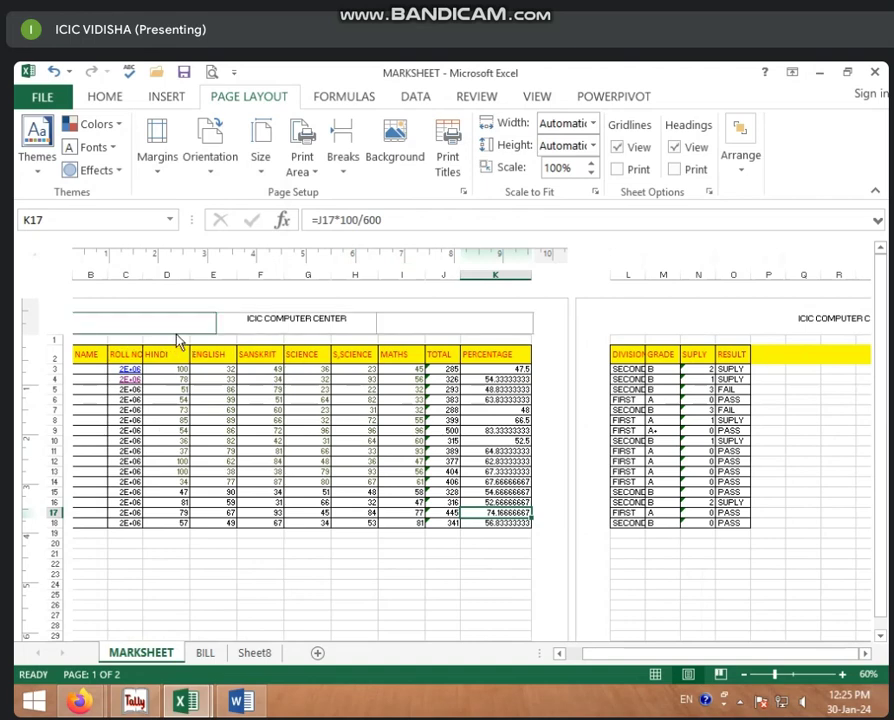
In Normal view, narrow columns G (SCIENCE), F (SANSKRIT) and E (ENGLISH), then return to Page Layout view
click(654, 675)
scroll(363, 250, up, 1)
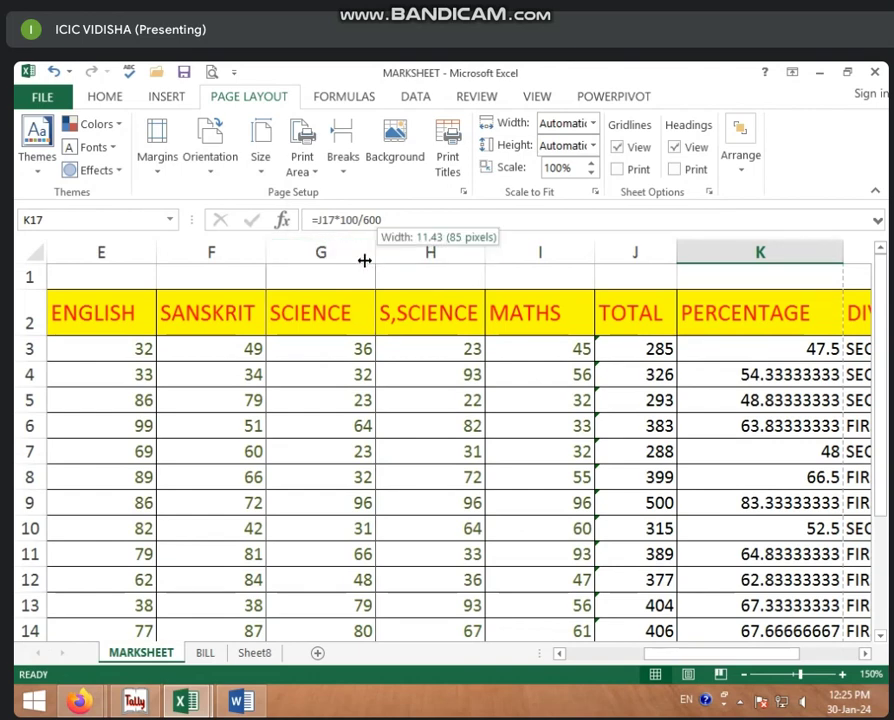
drag(375, 255, 358, 261)
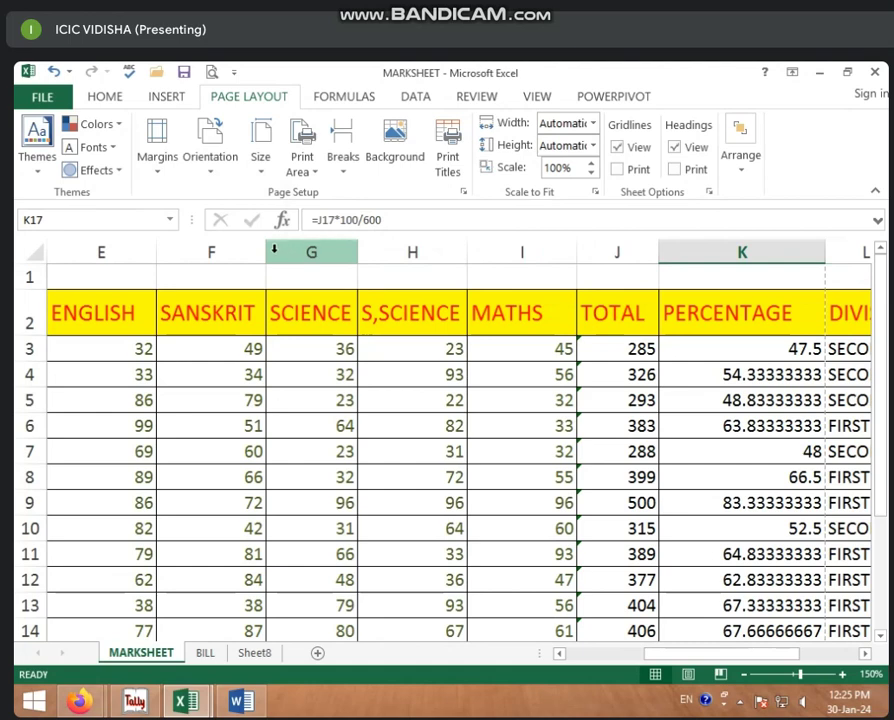
drag(266, 252, 250, 252)
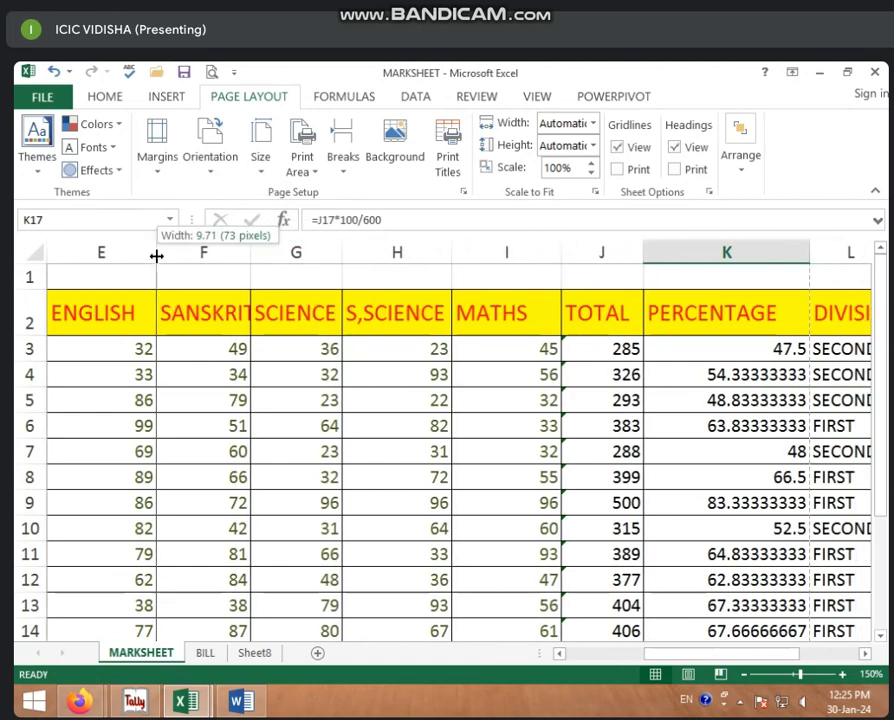
drag(157, 260, 146, 260)
click(469, 553)
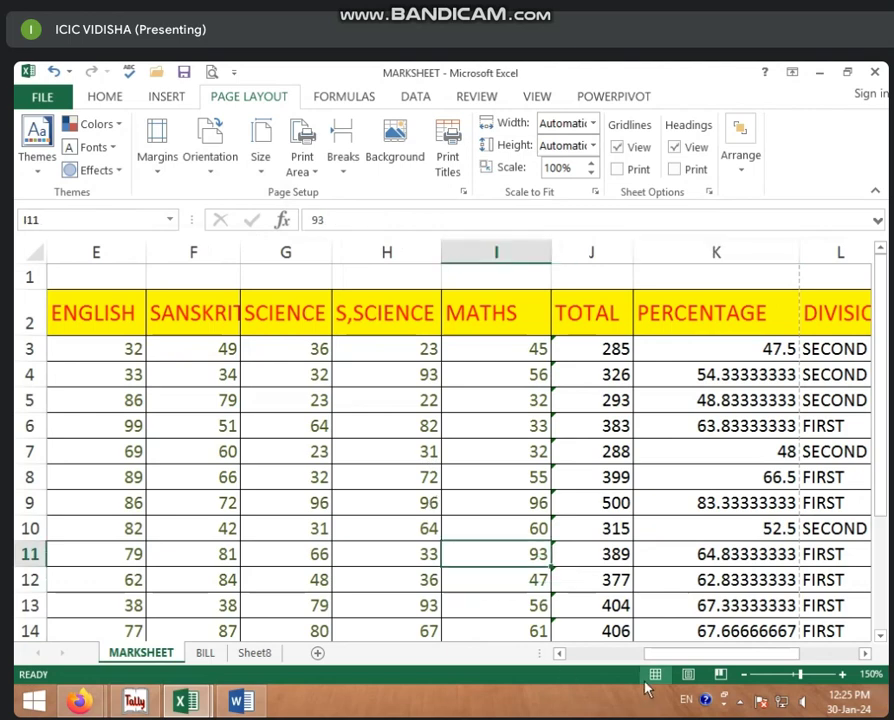
key(alt+w)
key(p)
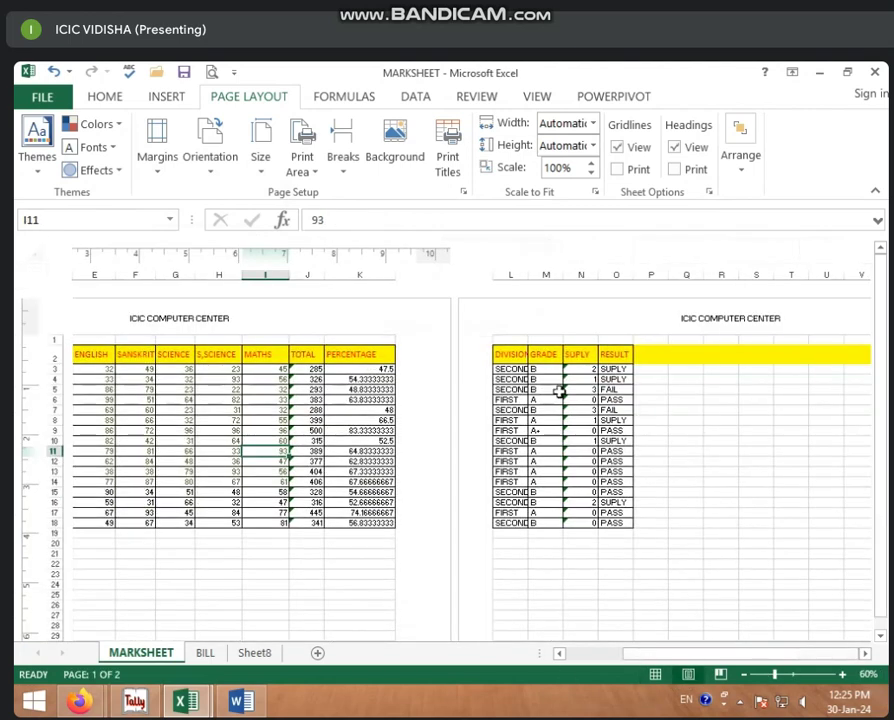
Change the page orientation from Landscape to Portrait, so page one ends at MATHS
click(207, 187)
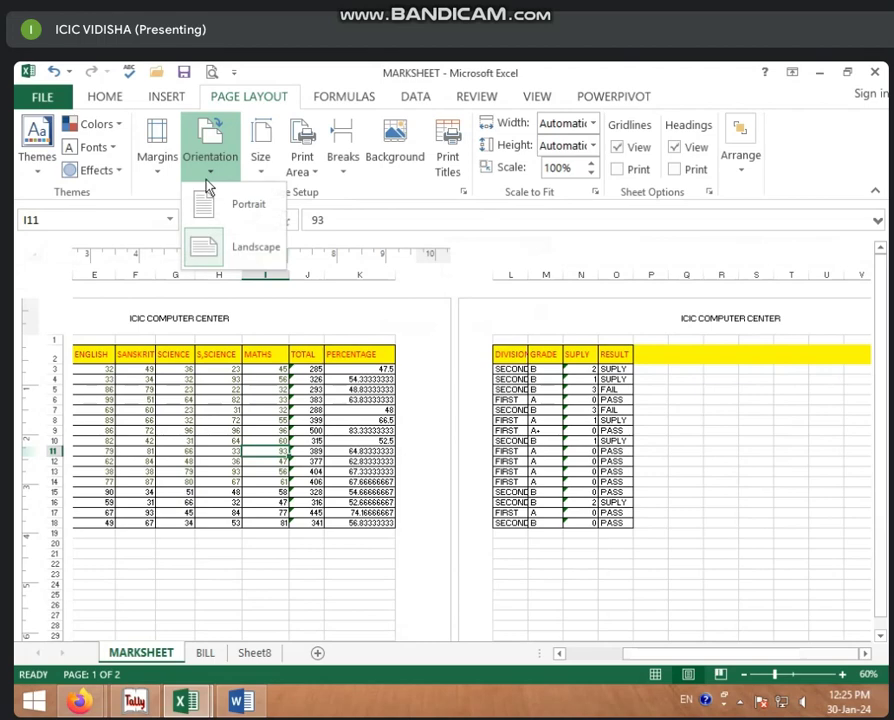
click(219, 444)
scroll(219, 444, down, 5)
scroll(216, 410, down, 1)
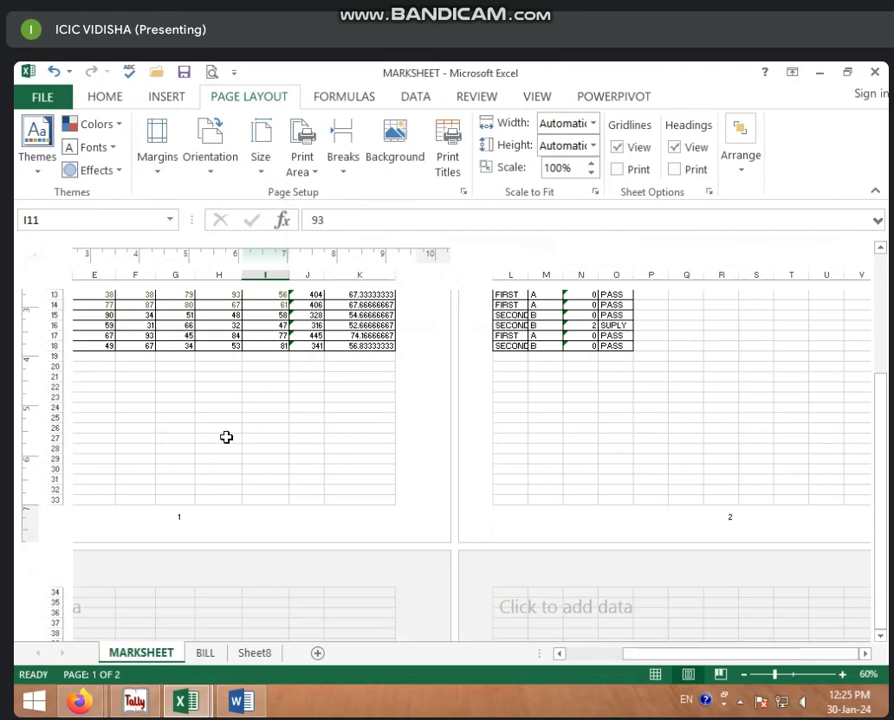
scroll(226, 437, up, 6)
click(208, 175)
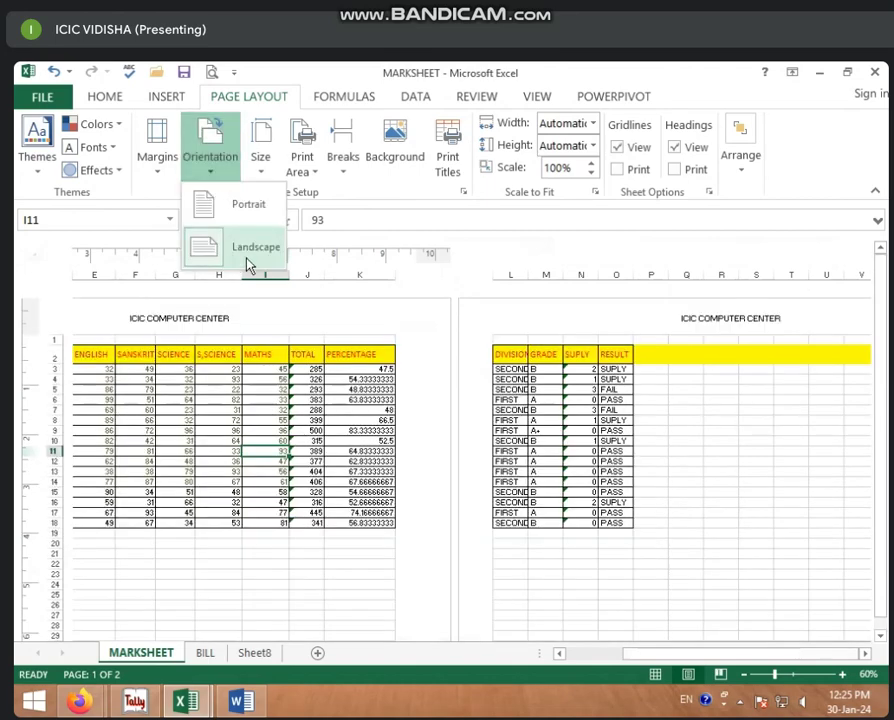
click(250, 264)
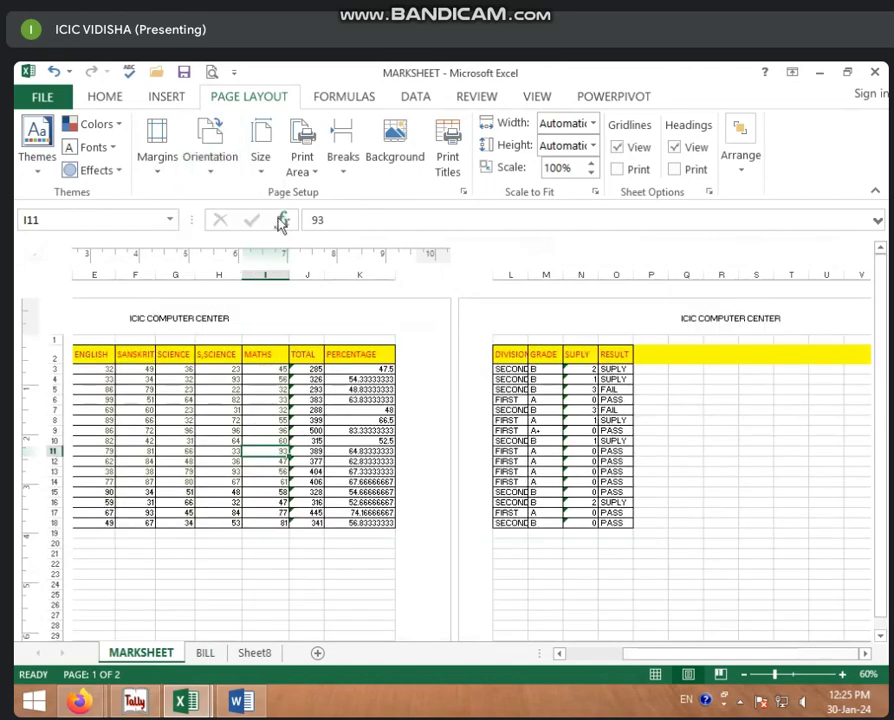
click(205, 170)
click(248, 212)
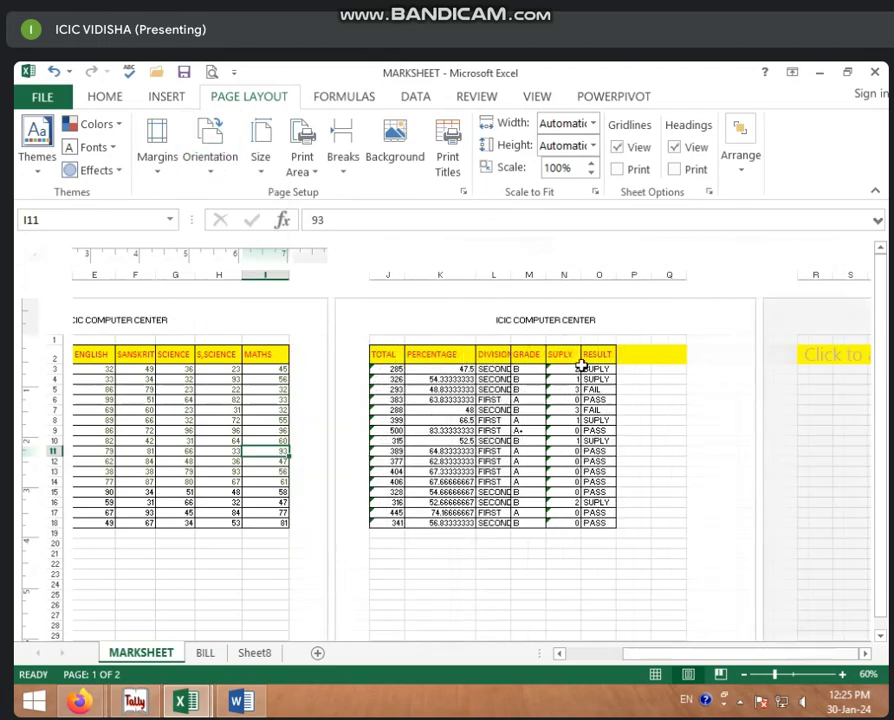
Try different paper sizes for the sheet, including B4 (JIS) and B5 (JIS)
click(266, 178)
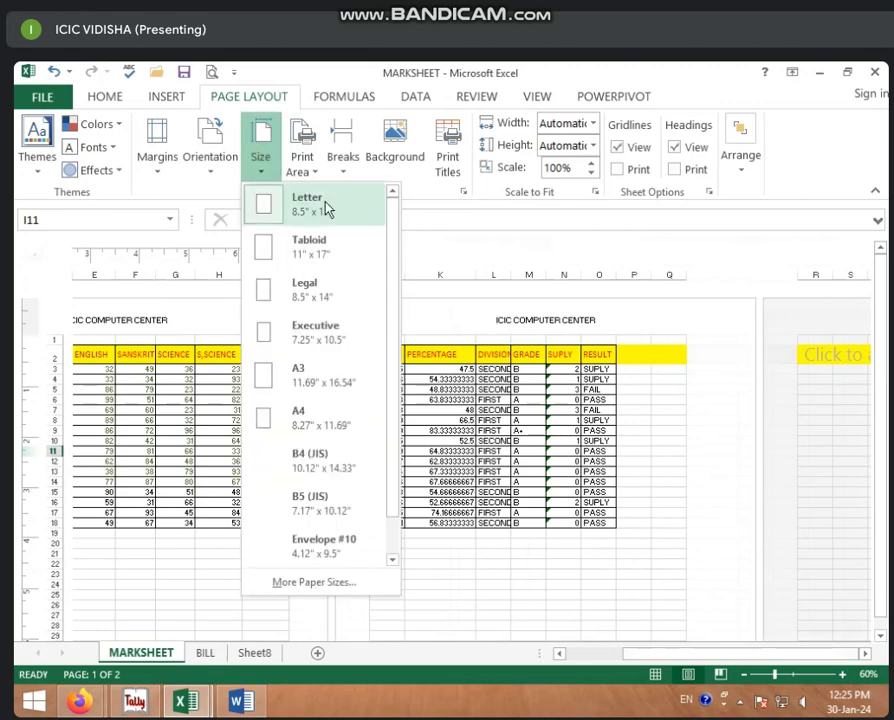
click(350, 424)
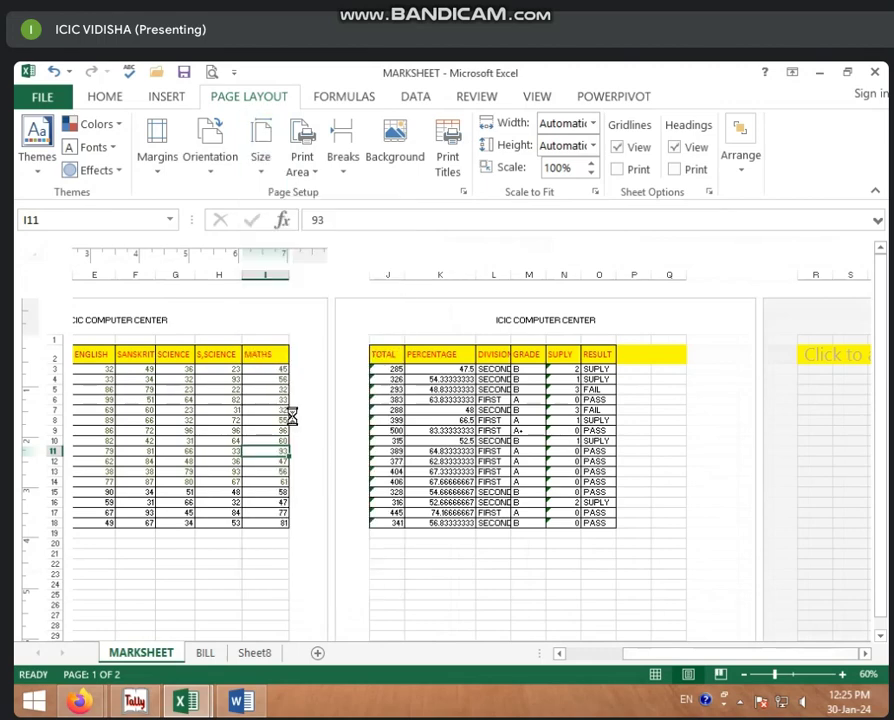
click(259, 168)
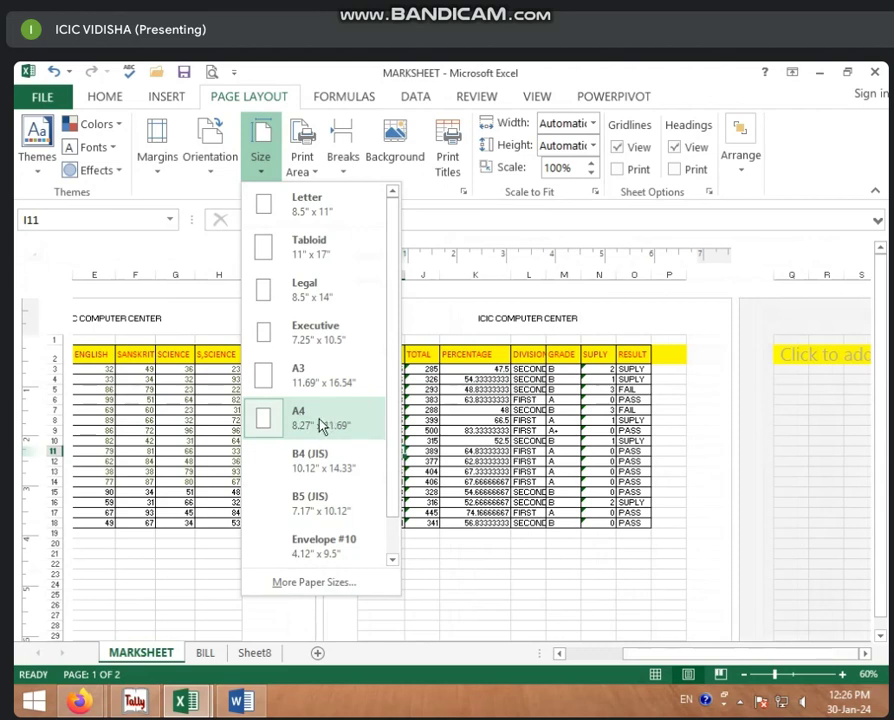
click(320, 468)
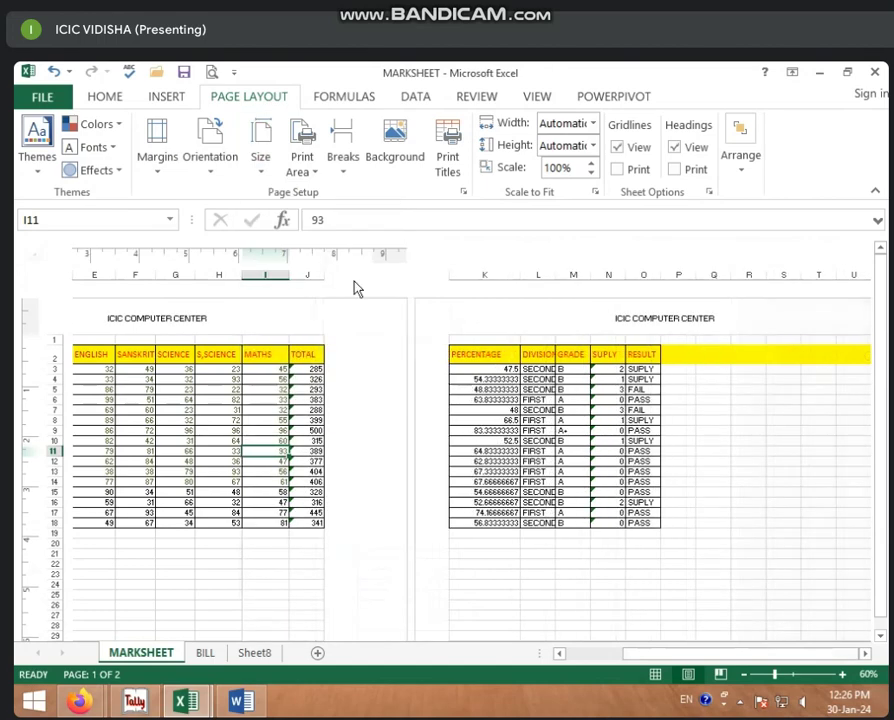
click(260, 175)
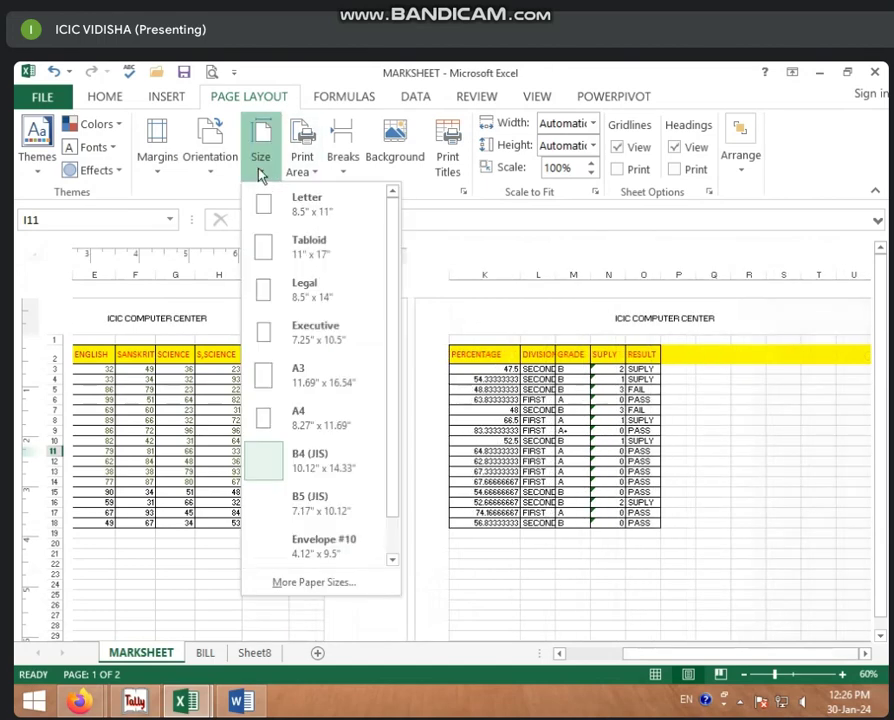
click(300, 512)
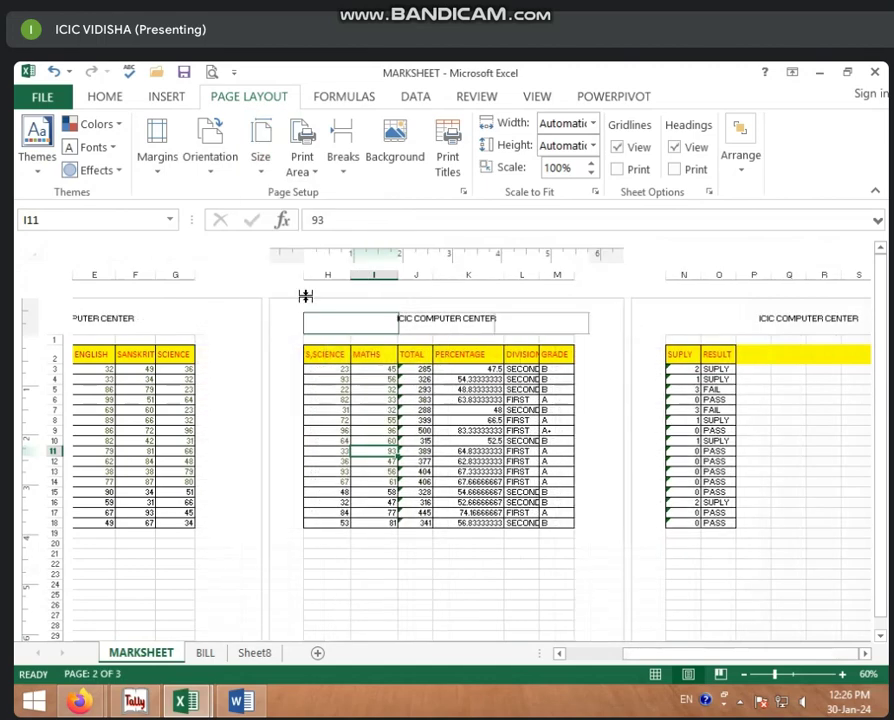
Pick a larger paper size and finally settle on A3, so page one ends at S,SCIENCE
click(264, 170)
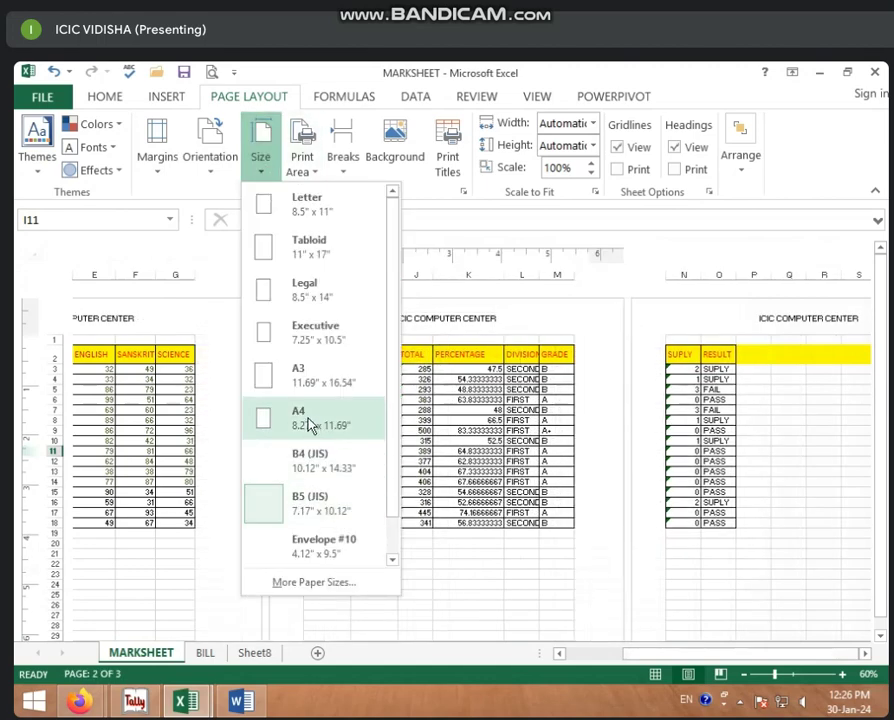
click(324, 376)
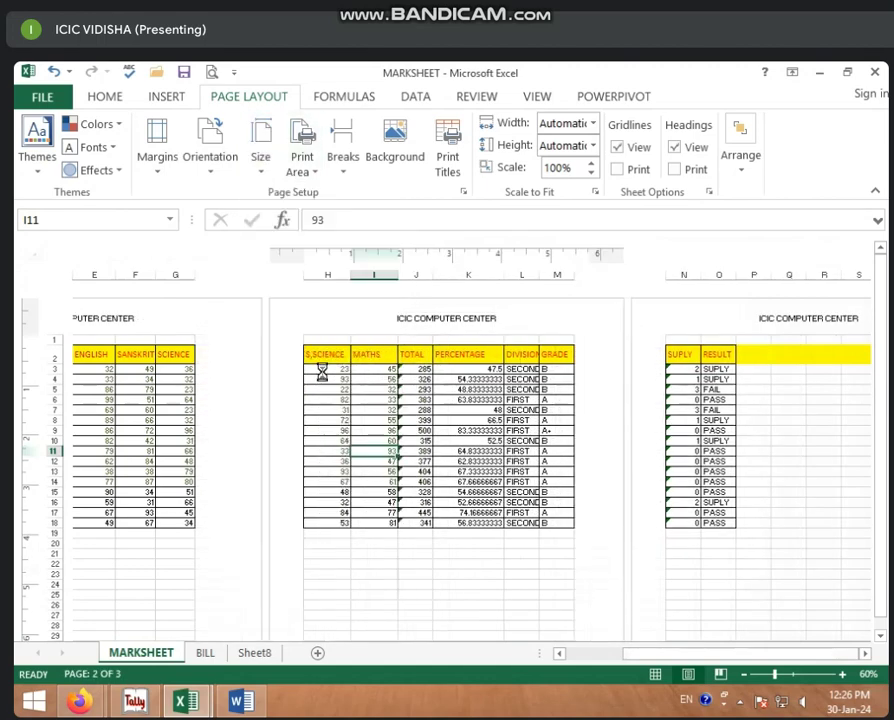
scroll(359, 560, down, 5)
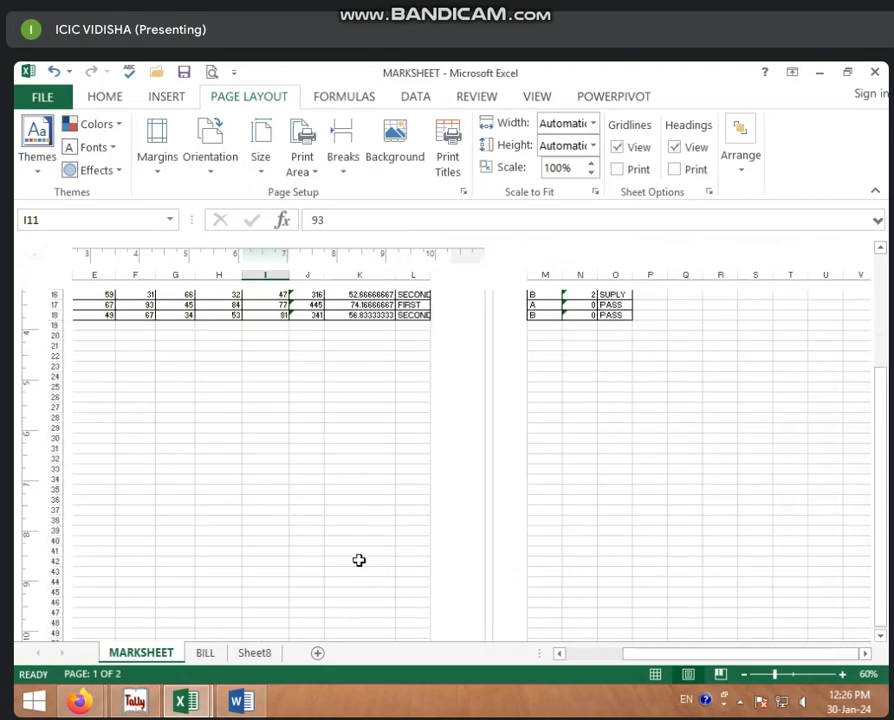
scroll(309, 566, up, 5)
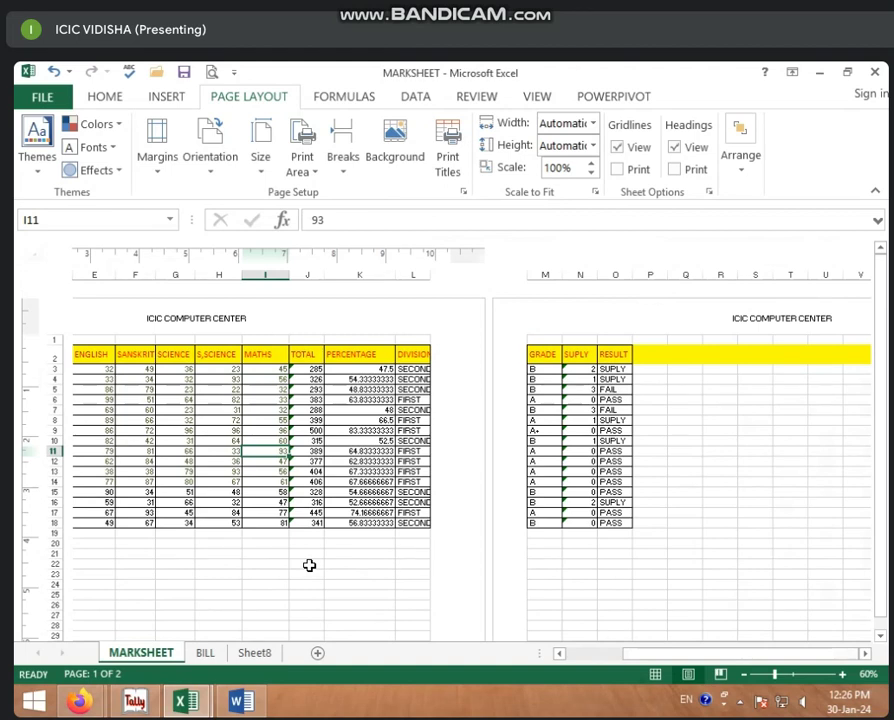
click(222, 176)
click(262, 182)
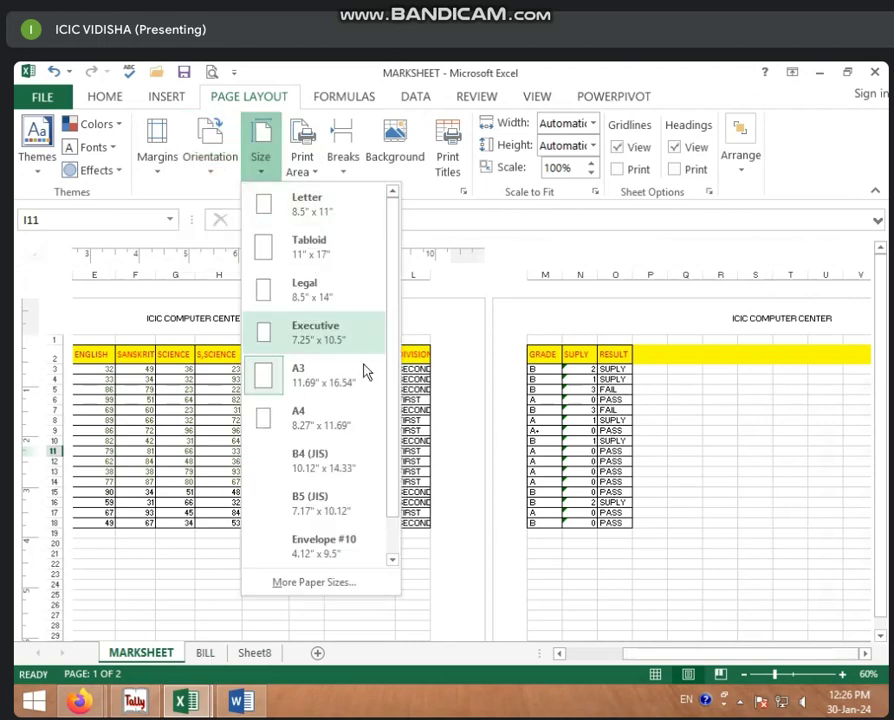
click(332, 390)
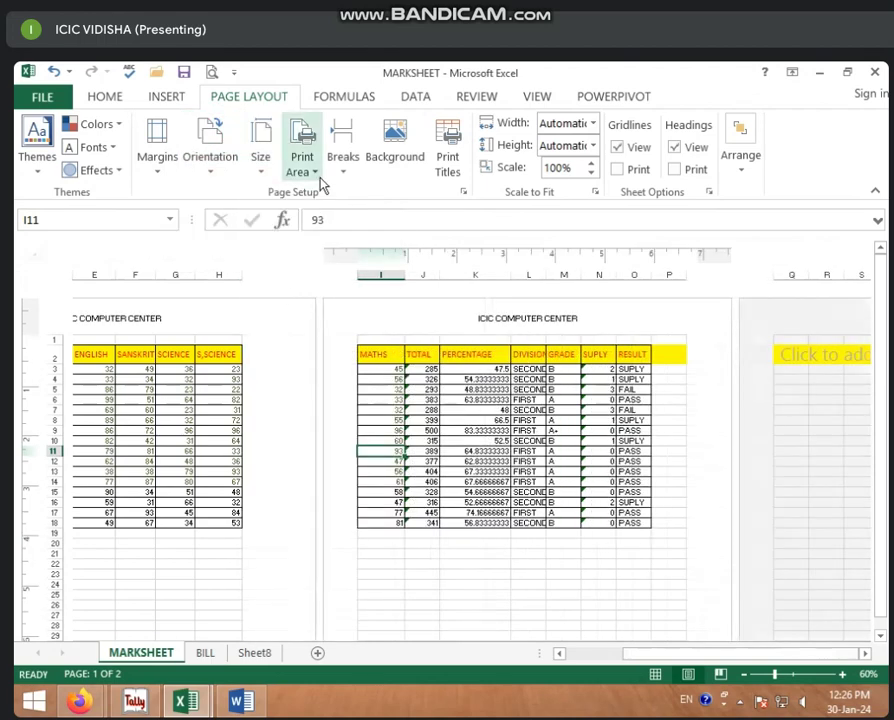
Switch to the BILL sheet and scroll through its three ICIC & COMPANY bills
click(207, 653)
scroll(282, 526, up, 3)
scroll(282, 526, down, 1)
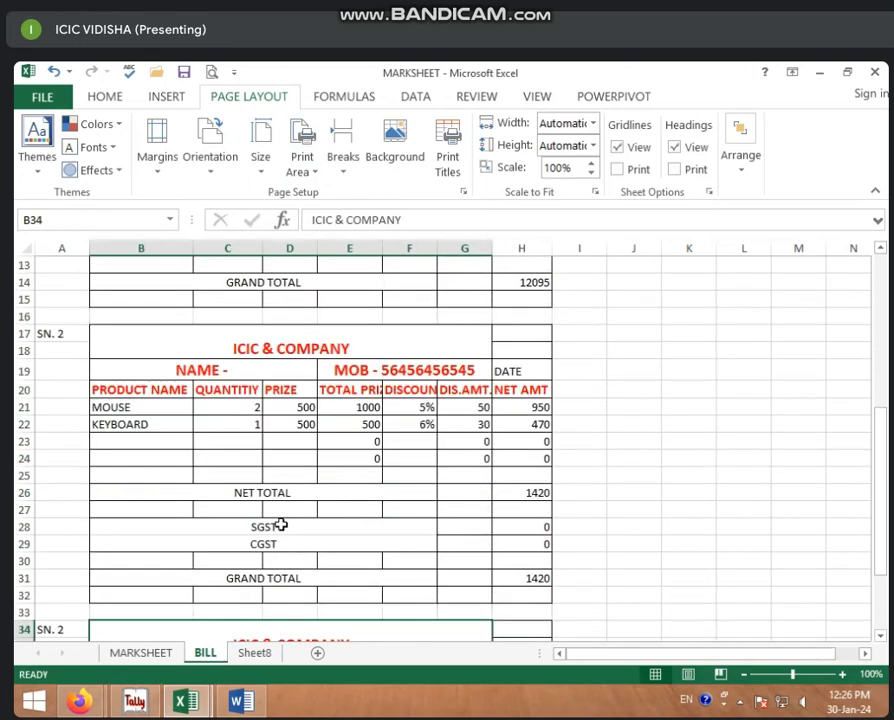
scroll(288, 494, up, 4)
click(264, 423)
scroll(290, 566, down, 2)
scroll(266, 546, down, 2)
click(266, 546)
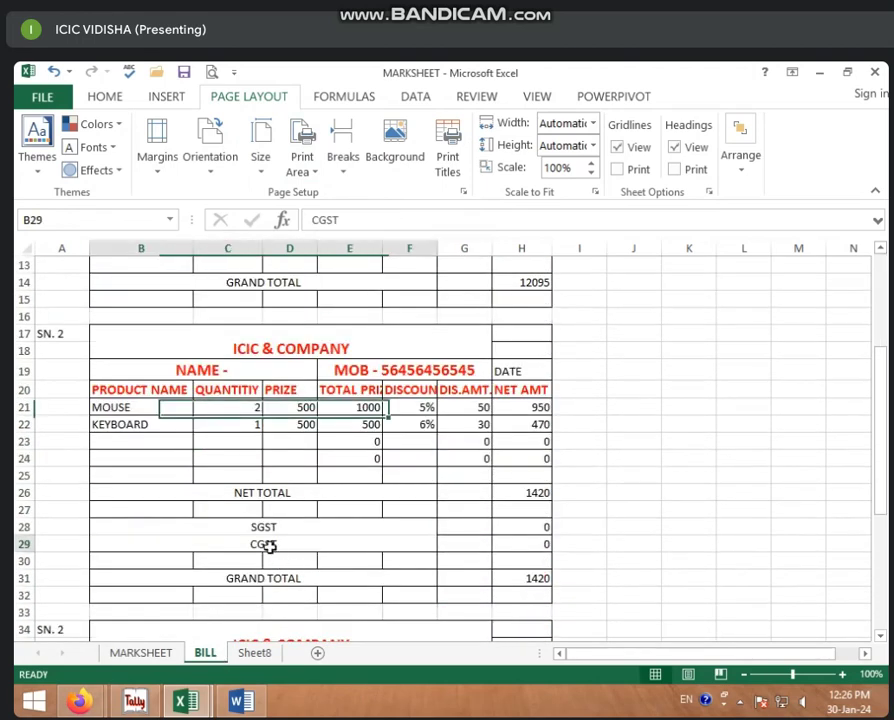
scroll(274, 580, down, 4)
scroll(268, 520, down, 1)
click(268, 522)
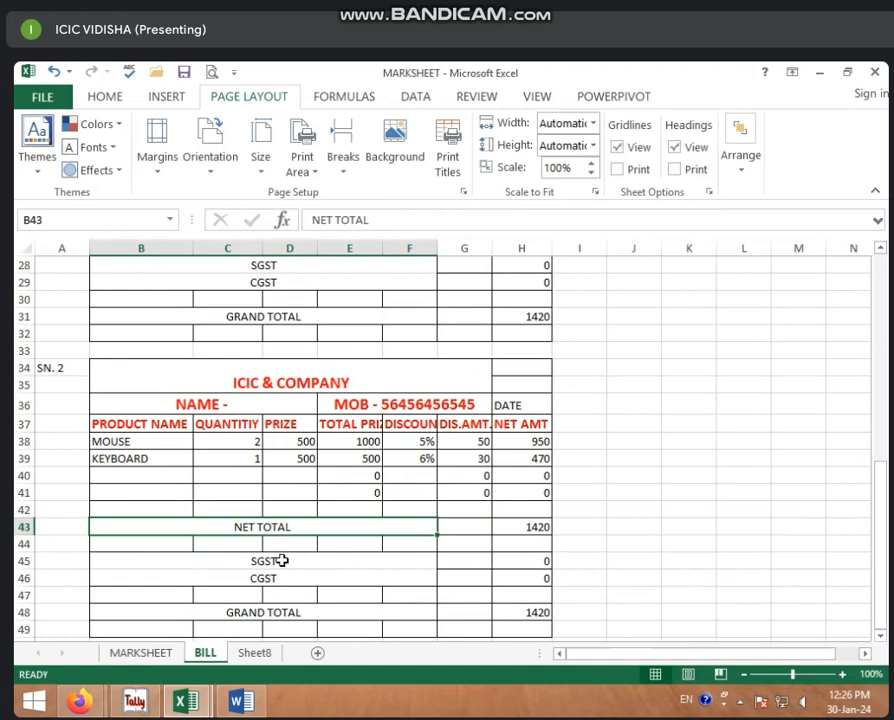
Check the BILL sheet's two-page print preview twice, returning to the worksheet each time
key(ctrl+p)
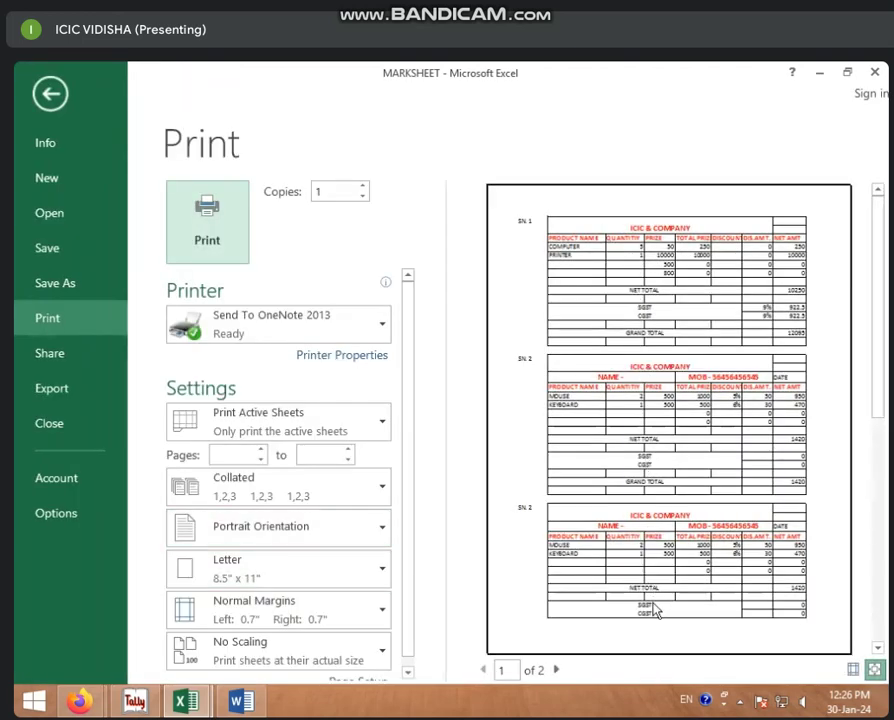
click(52, 100)
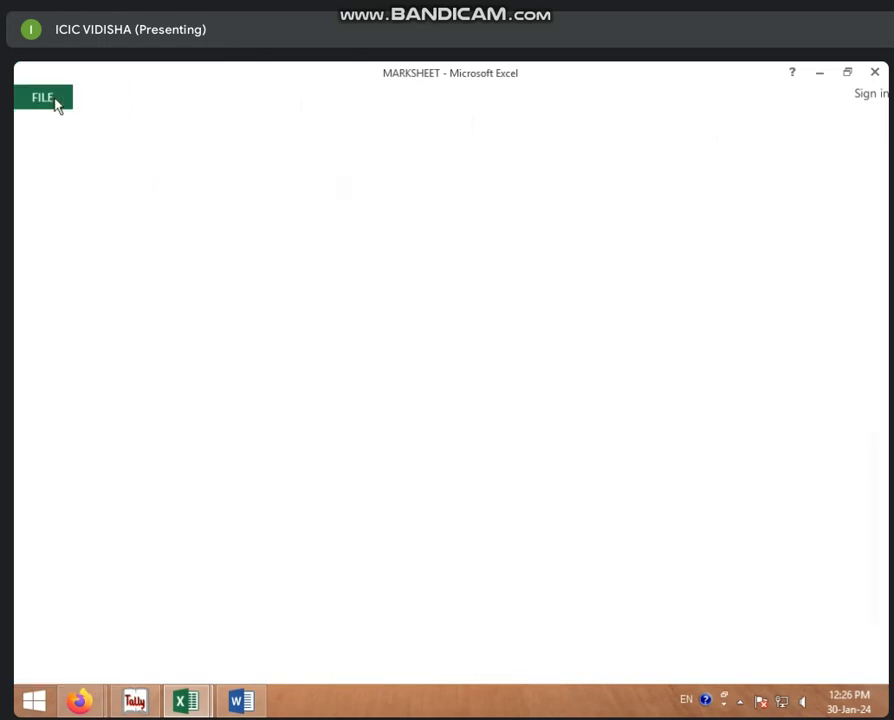
click(232, 386)
scroll(232, 388, up, 4)
scroll(232, 388, up, 3)
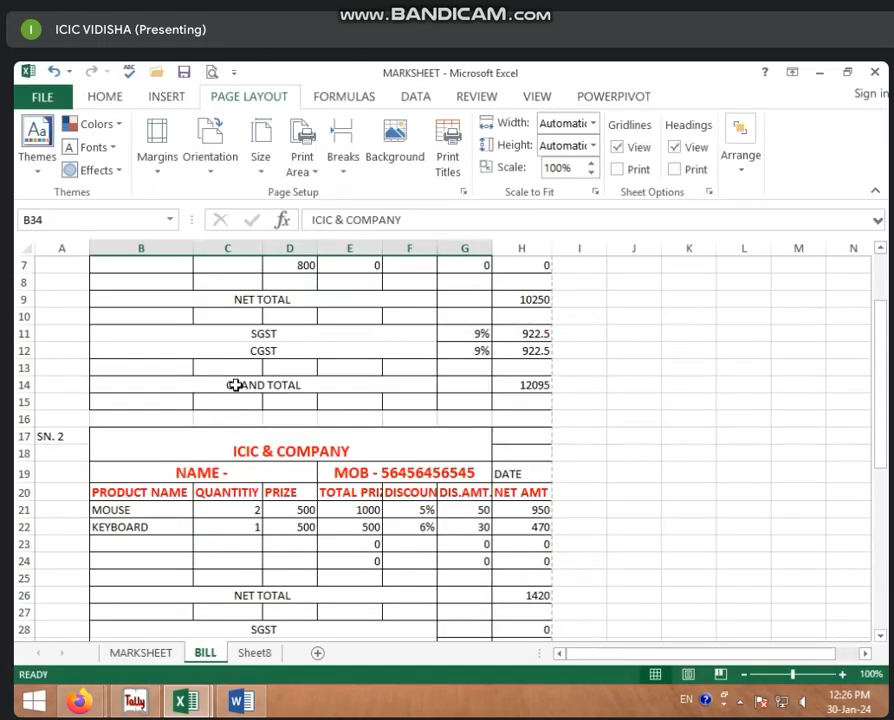
scroll(234, 385, up, 2)
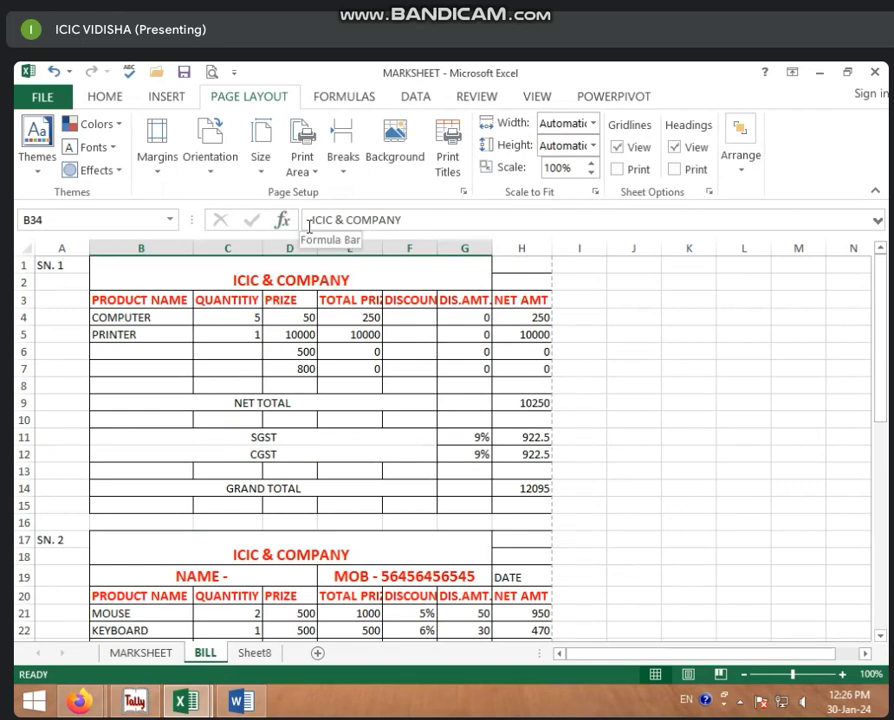
key(ctrl+p)
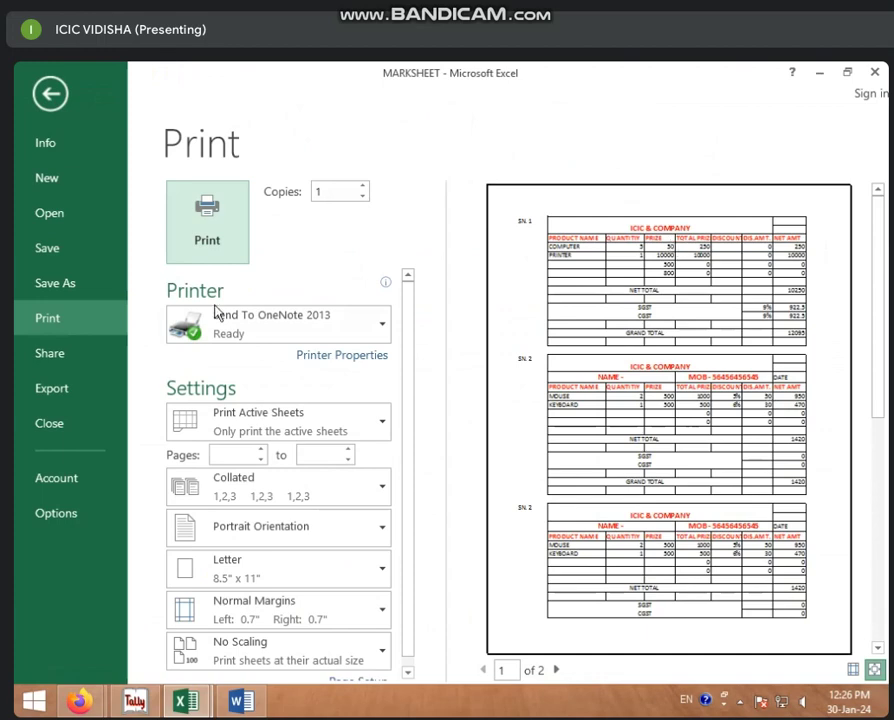
click(75, 96)
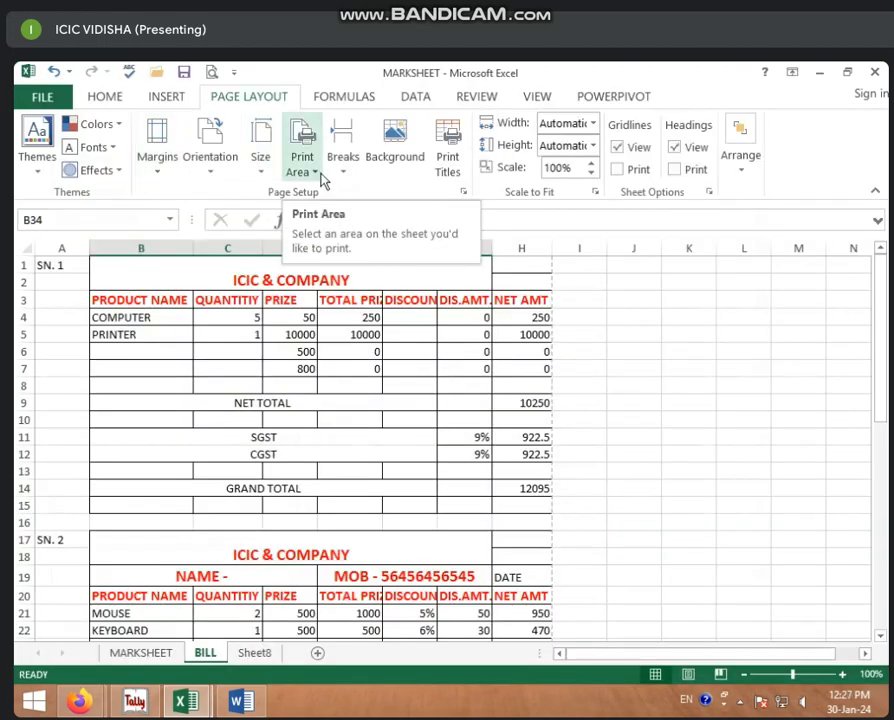
Set the first bill, A1:H15, as the print area and preview it as one page
click(320, 174)
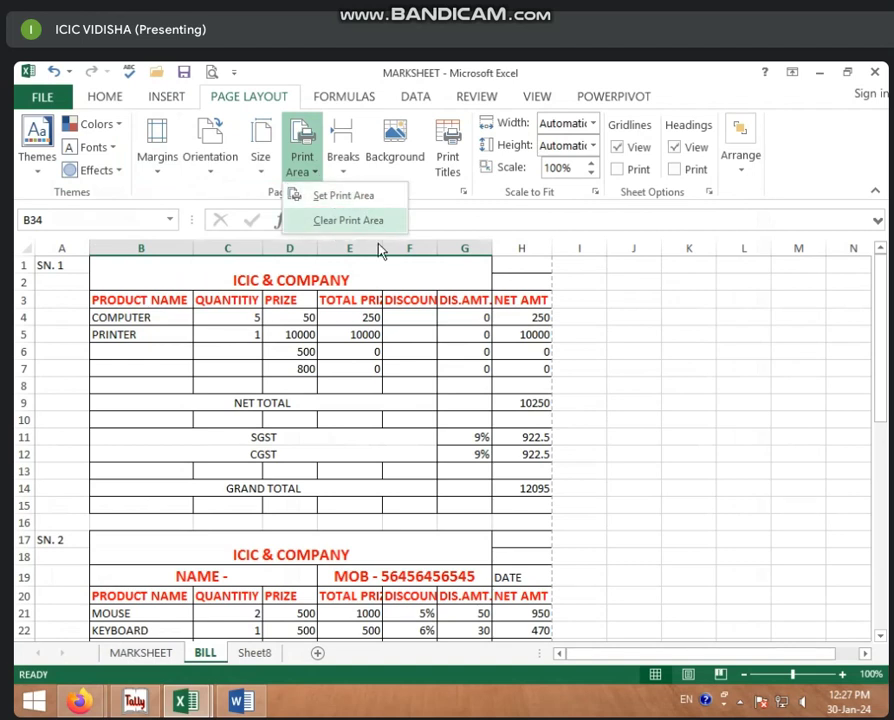
click(161, 423)
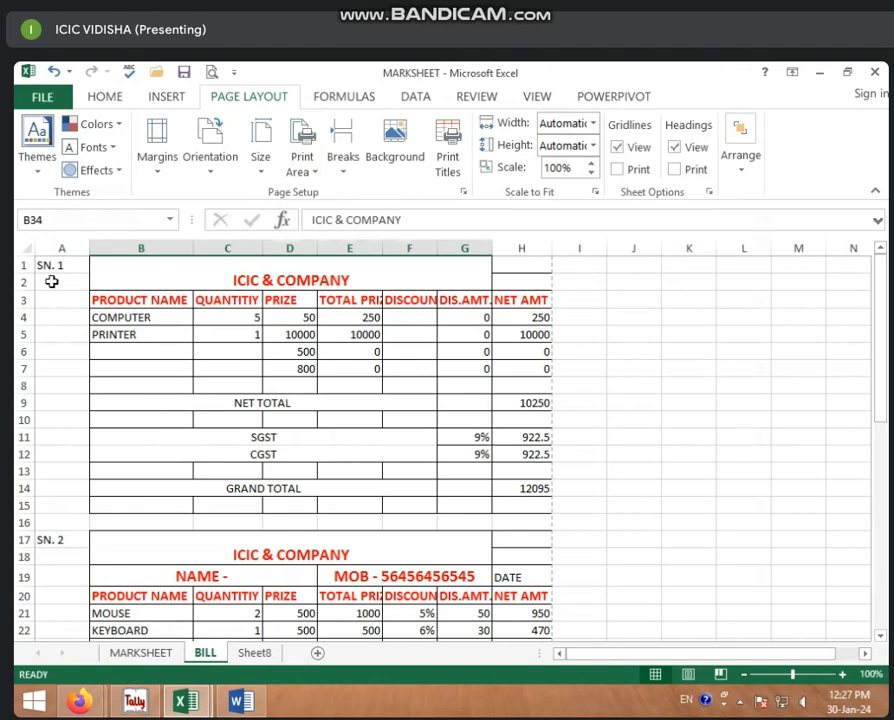
drag(57, 268, 520, 506)
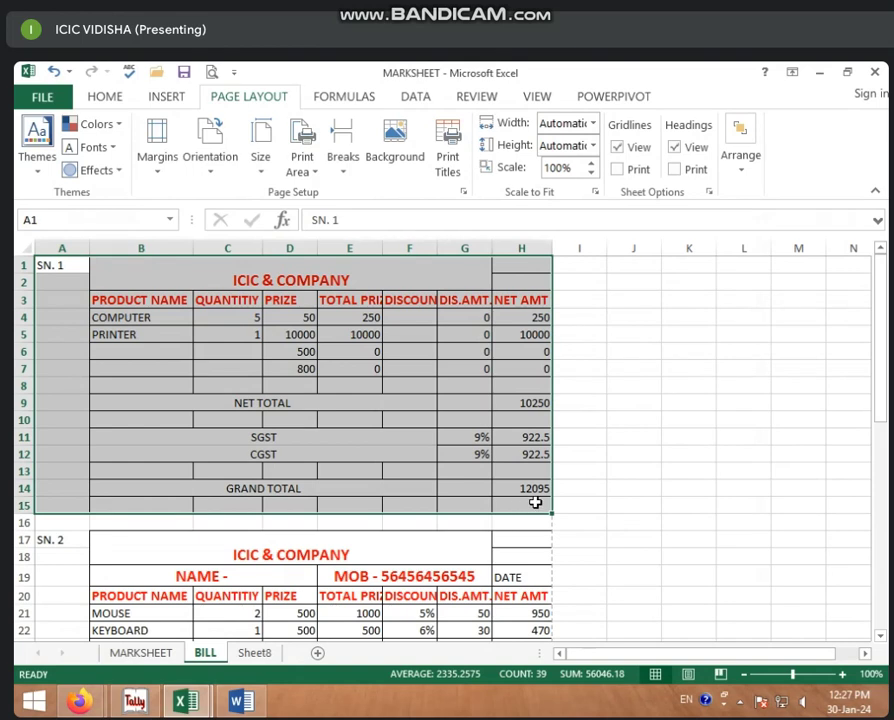
click(316, 174)
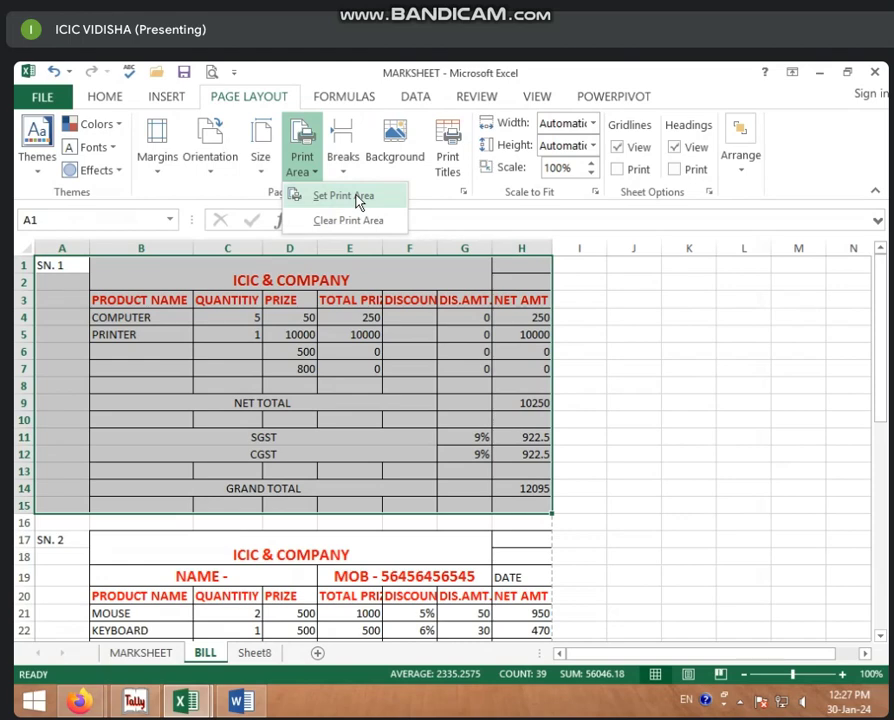
click(358, 198)
click(354, 366)
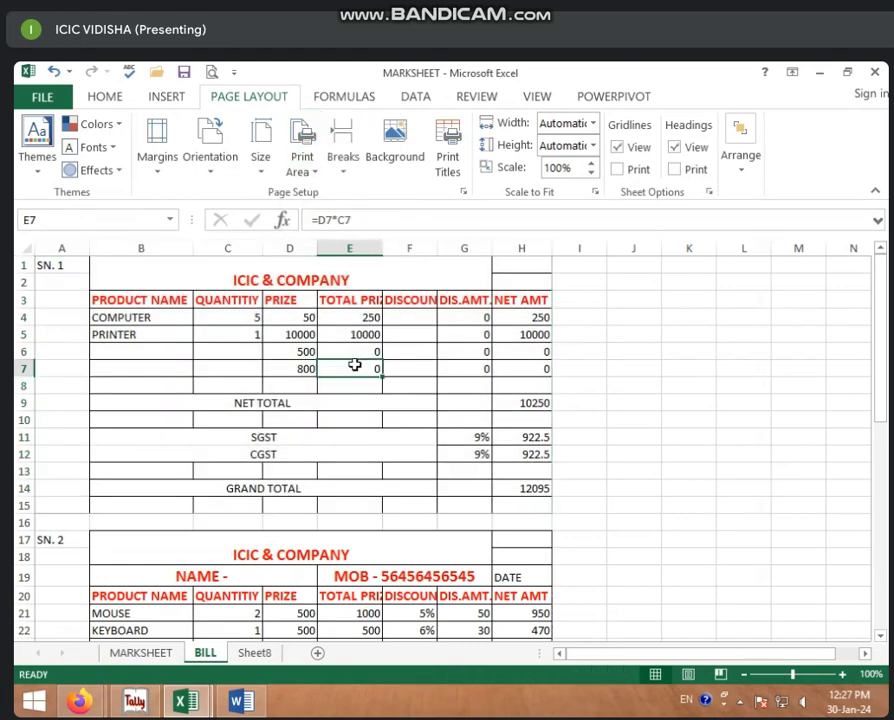
key(ctrl+p)
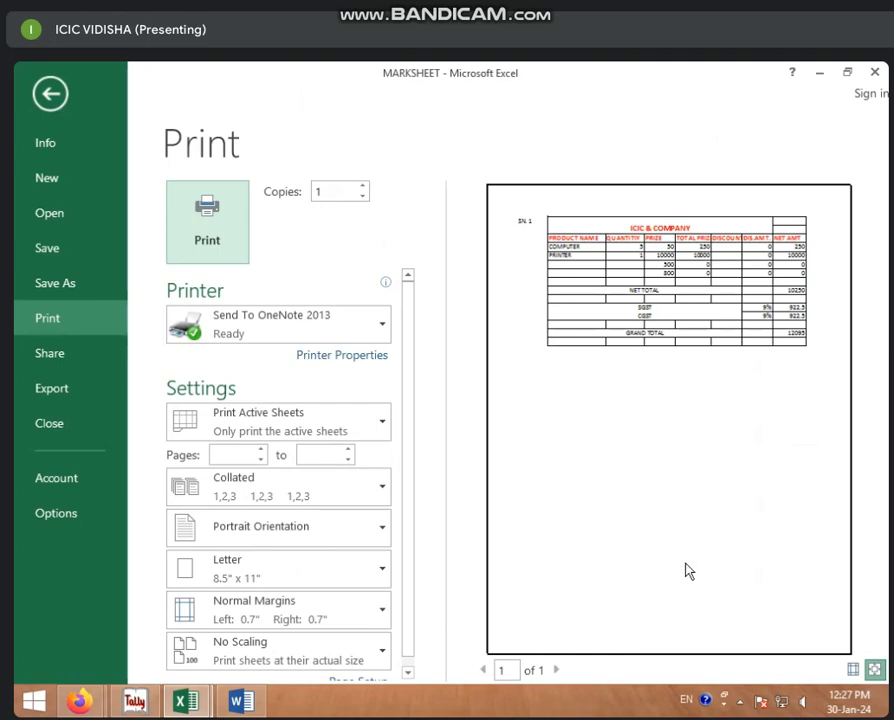
Set the second bill, B17:H32, as the print area and preview it
click(52, 96)
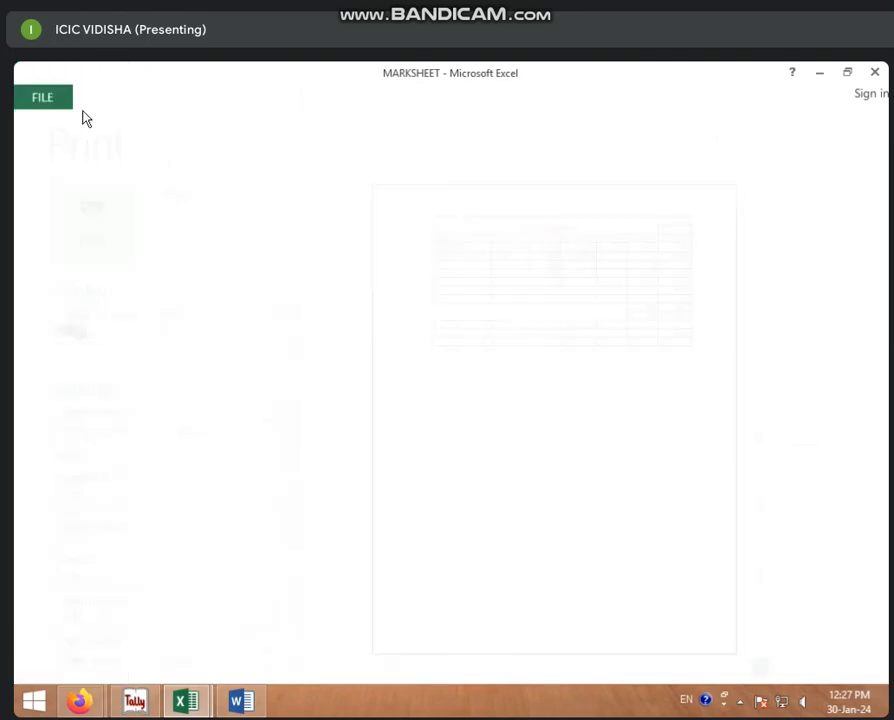
click(402, 448)
scroll(402, 448, down, 4)
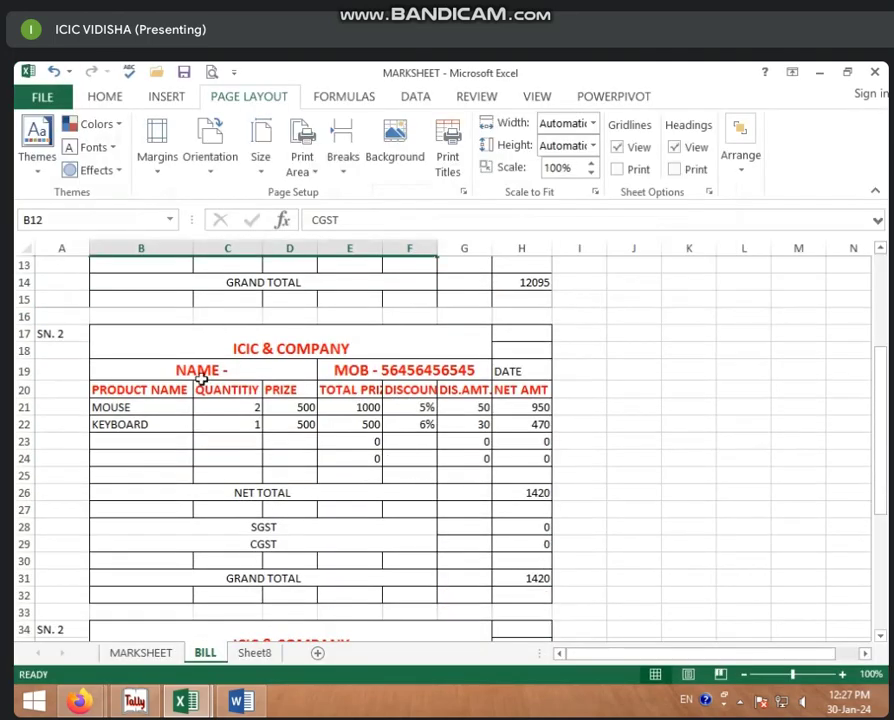
click(103, 337)
drag(117, 345, 538, 597)
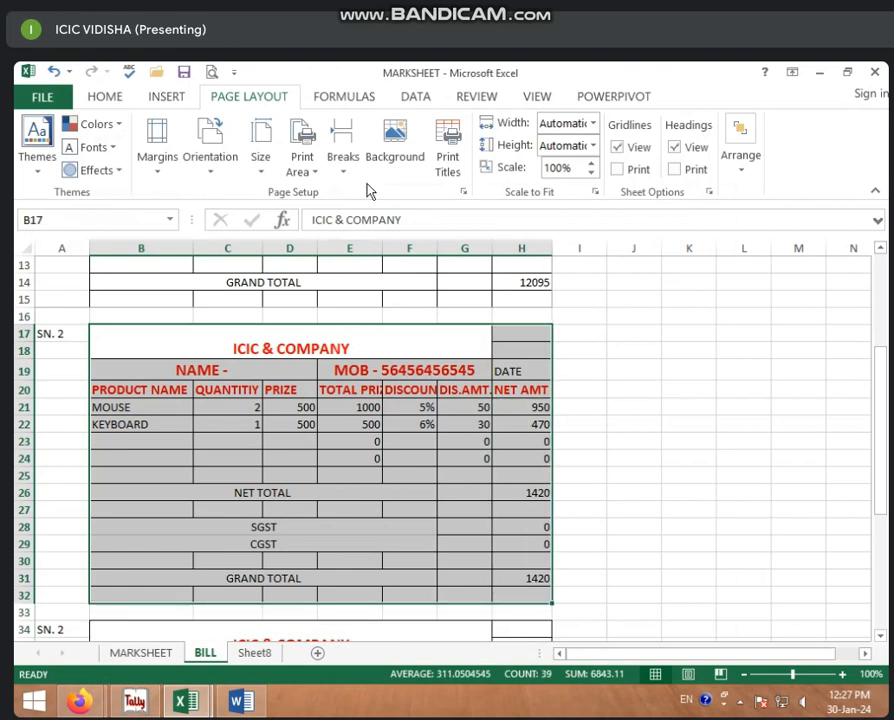
click(307, 182)
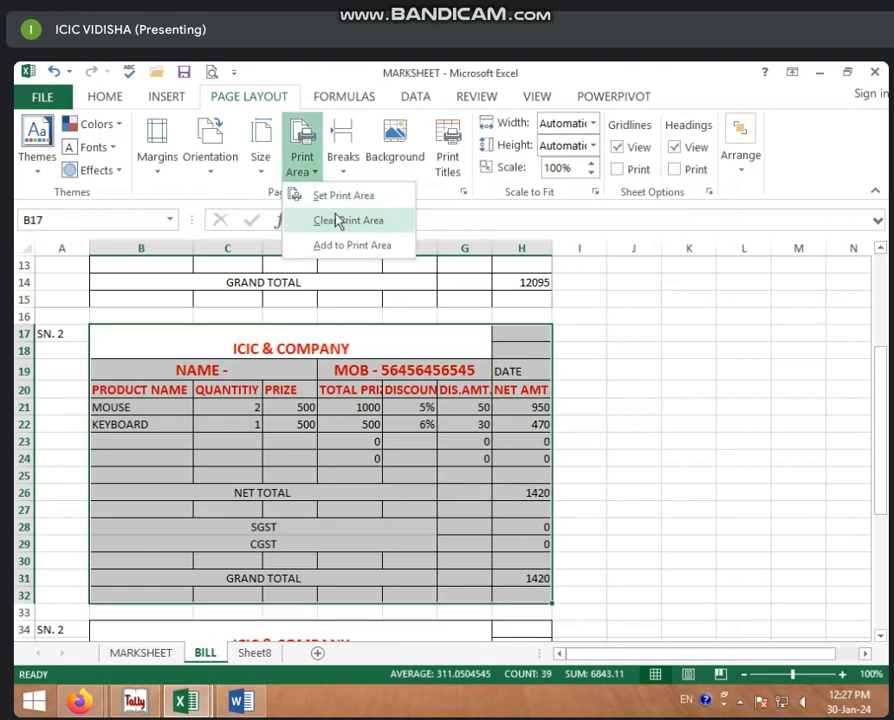
click(345, 196)
click(418, 424)
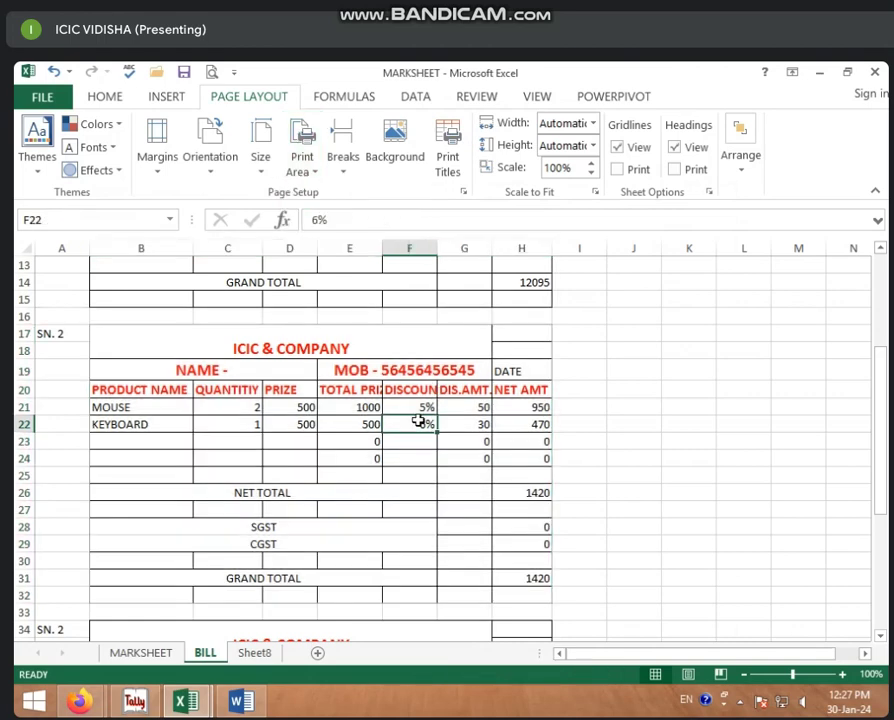
key(ctrl+p)
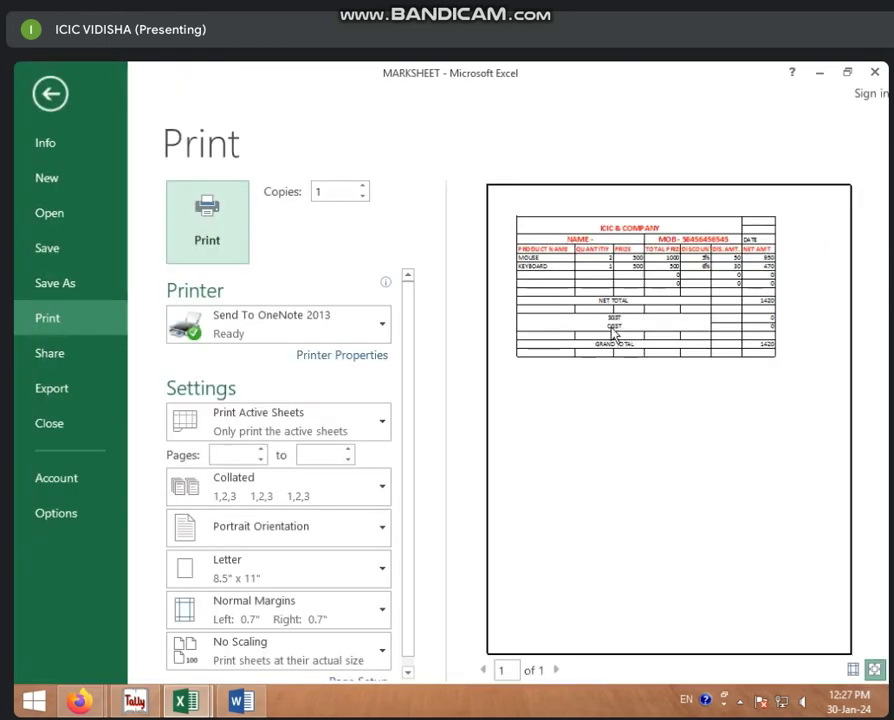
Go back to the sheet, select cell C42 in the third bill, and reopen print preview
click(50, 94)
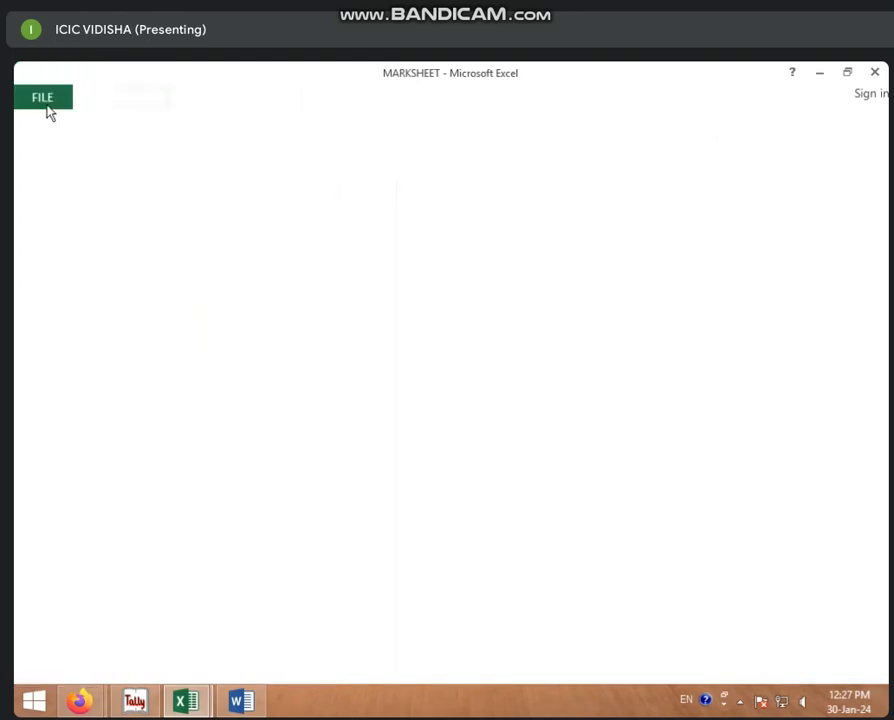
scroll(326, 472, up, 2)
scroll(326, 469, up, 2)
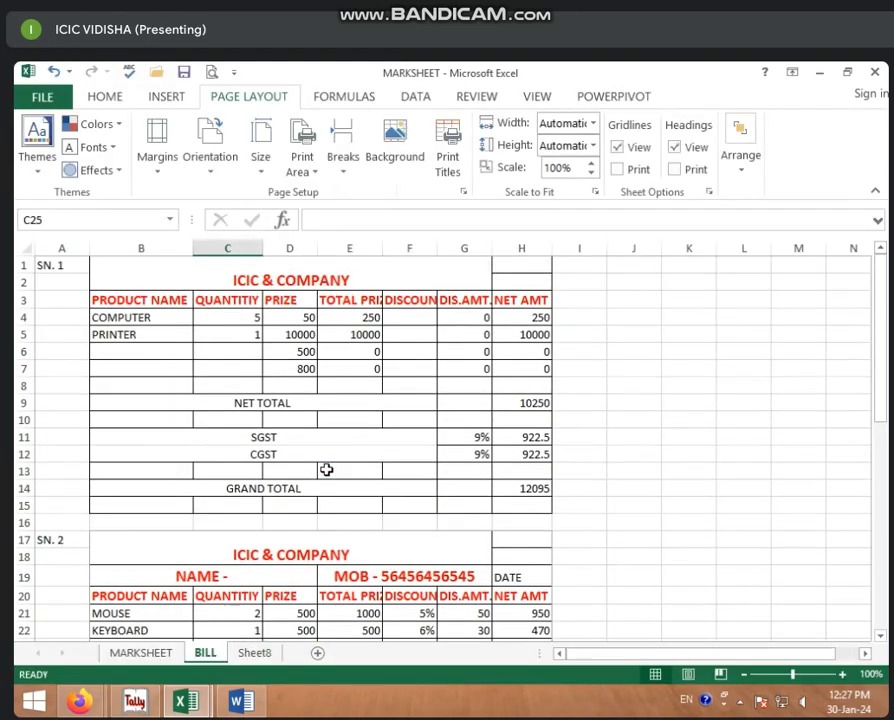
scroll(236, 370, down, 1)
scroll(236, 466, down, 8)
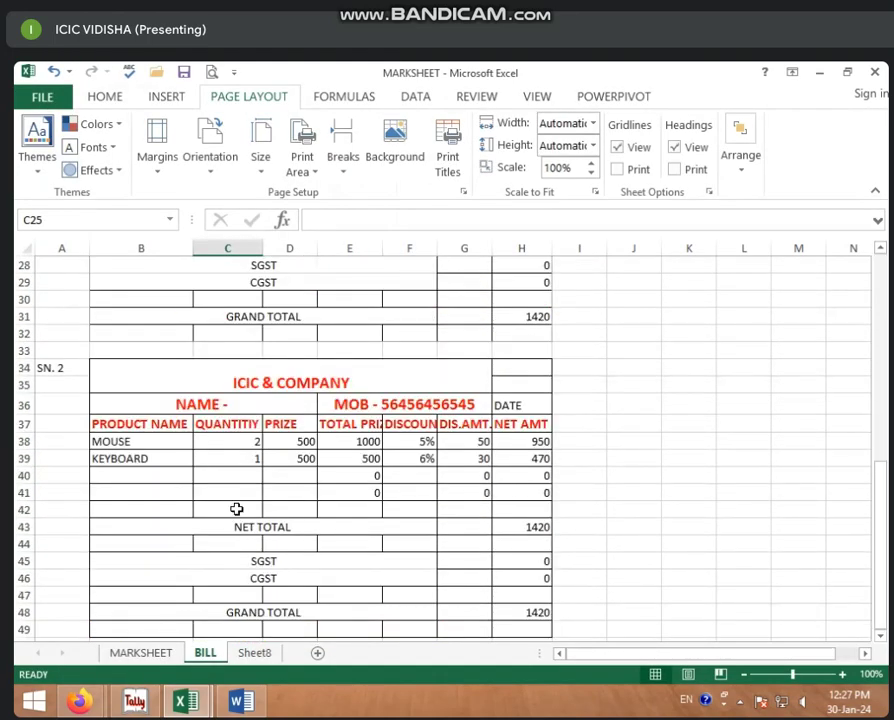
click(236, 509)
key(ctrl+p)
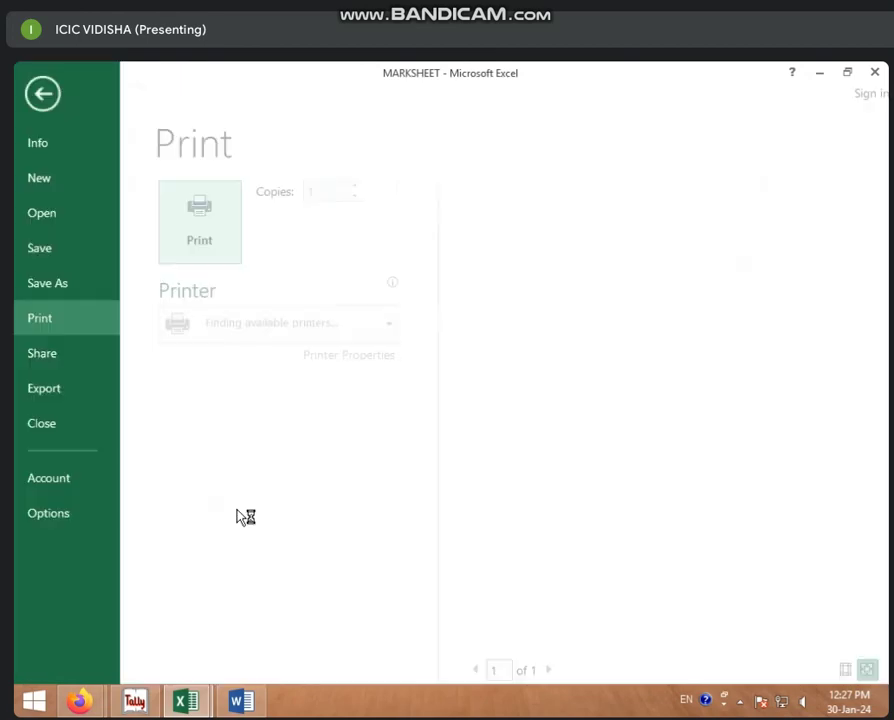